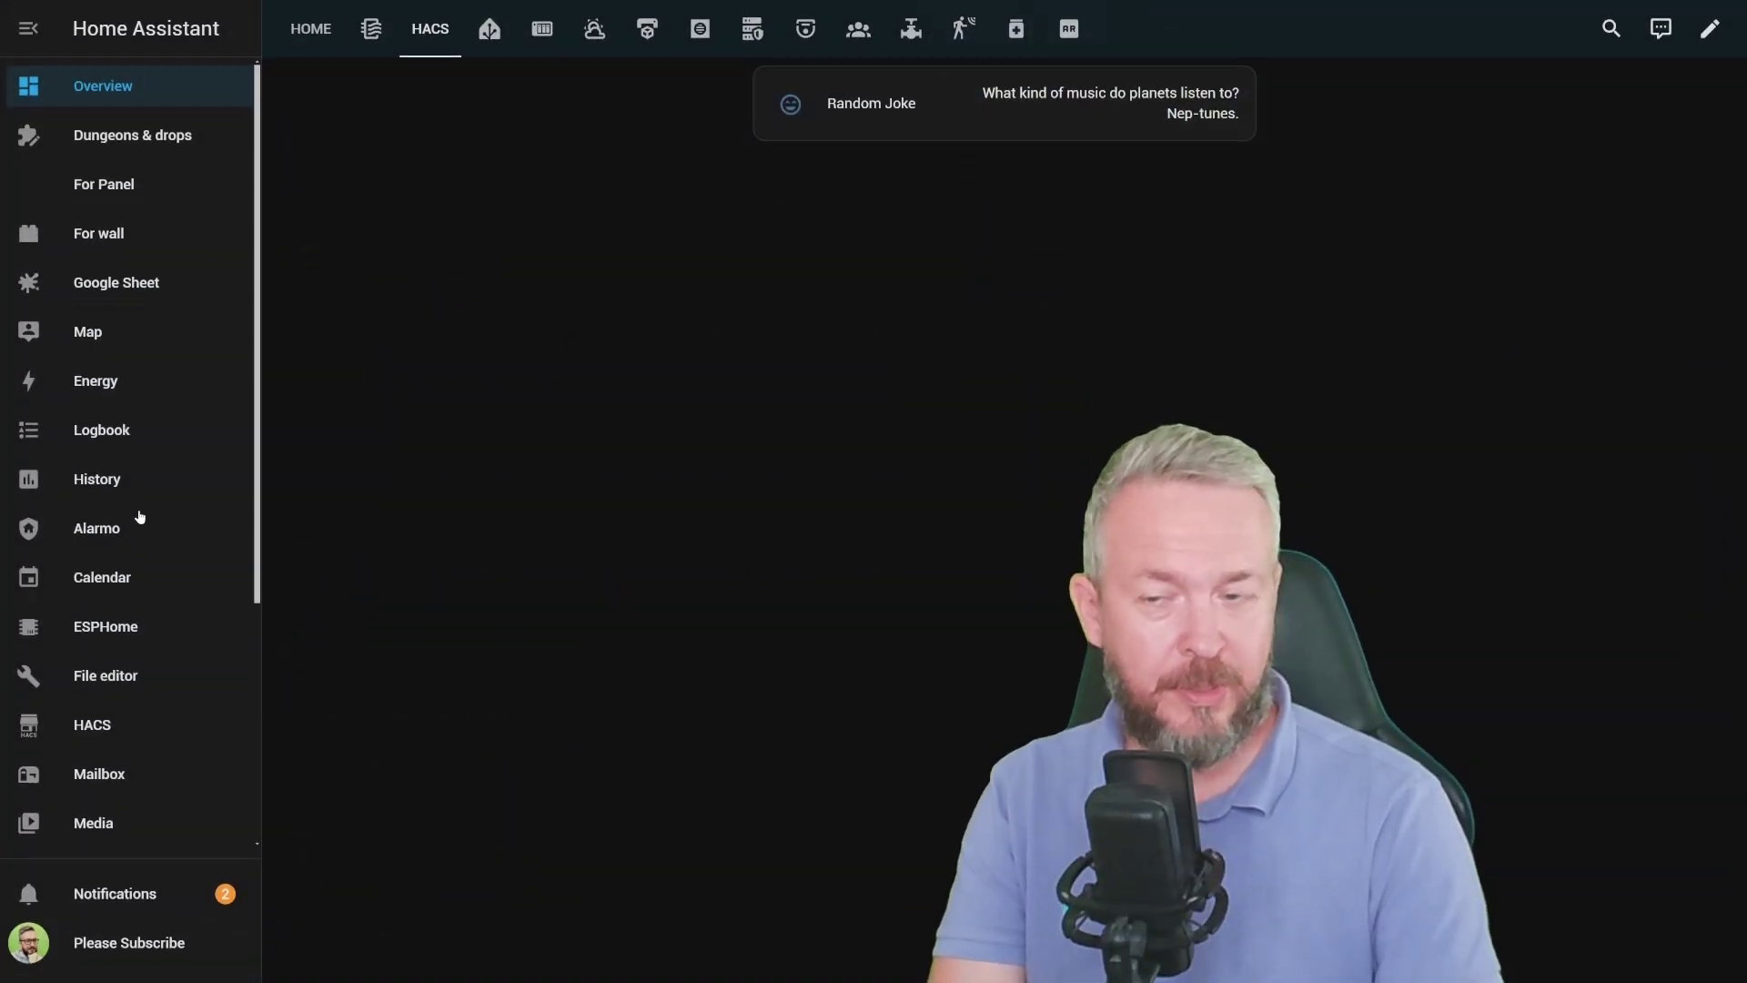
Scroll down the Overview dashboard's HACS view with the Random Joke card
scroll(139, 517, "down", 4)
Add the visionOS theme GitHub repository to HACS Frontend as a custom Theme repository
left_click(116, 386)
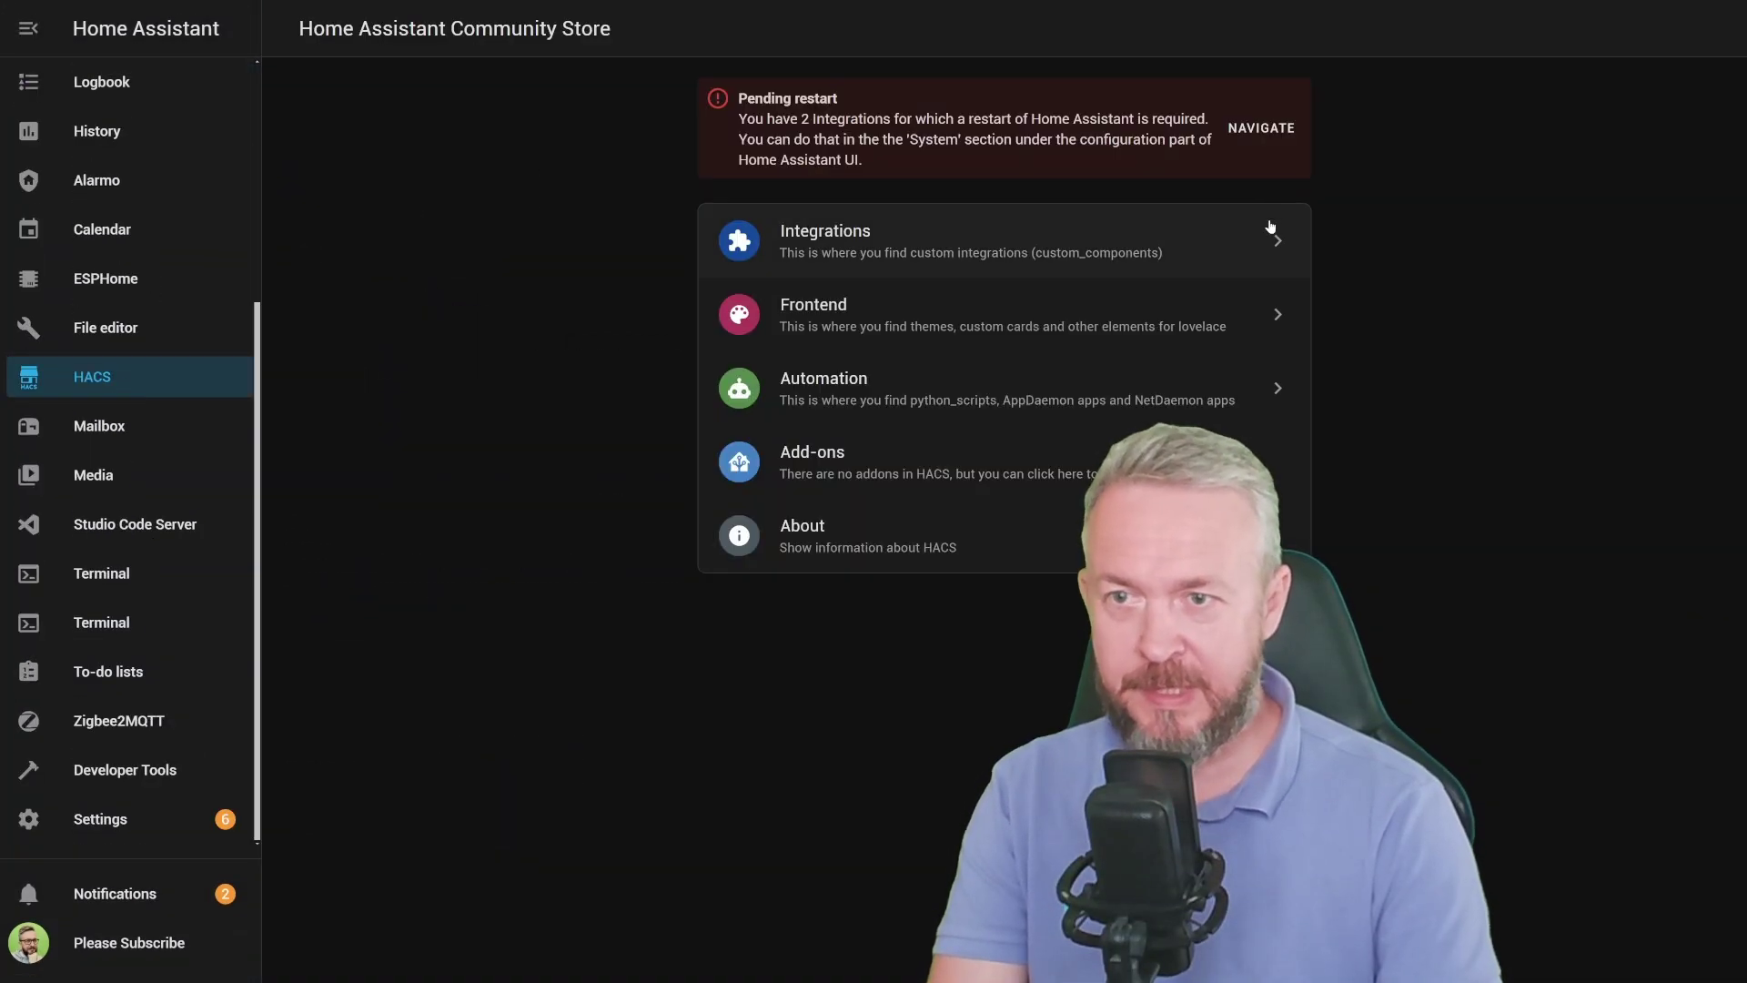
left_click(906, 318)
left_click(1707, 28)
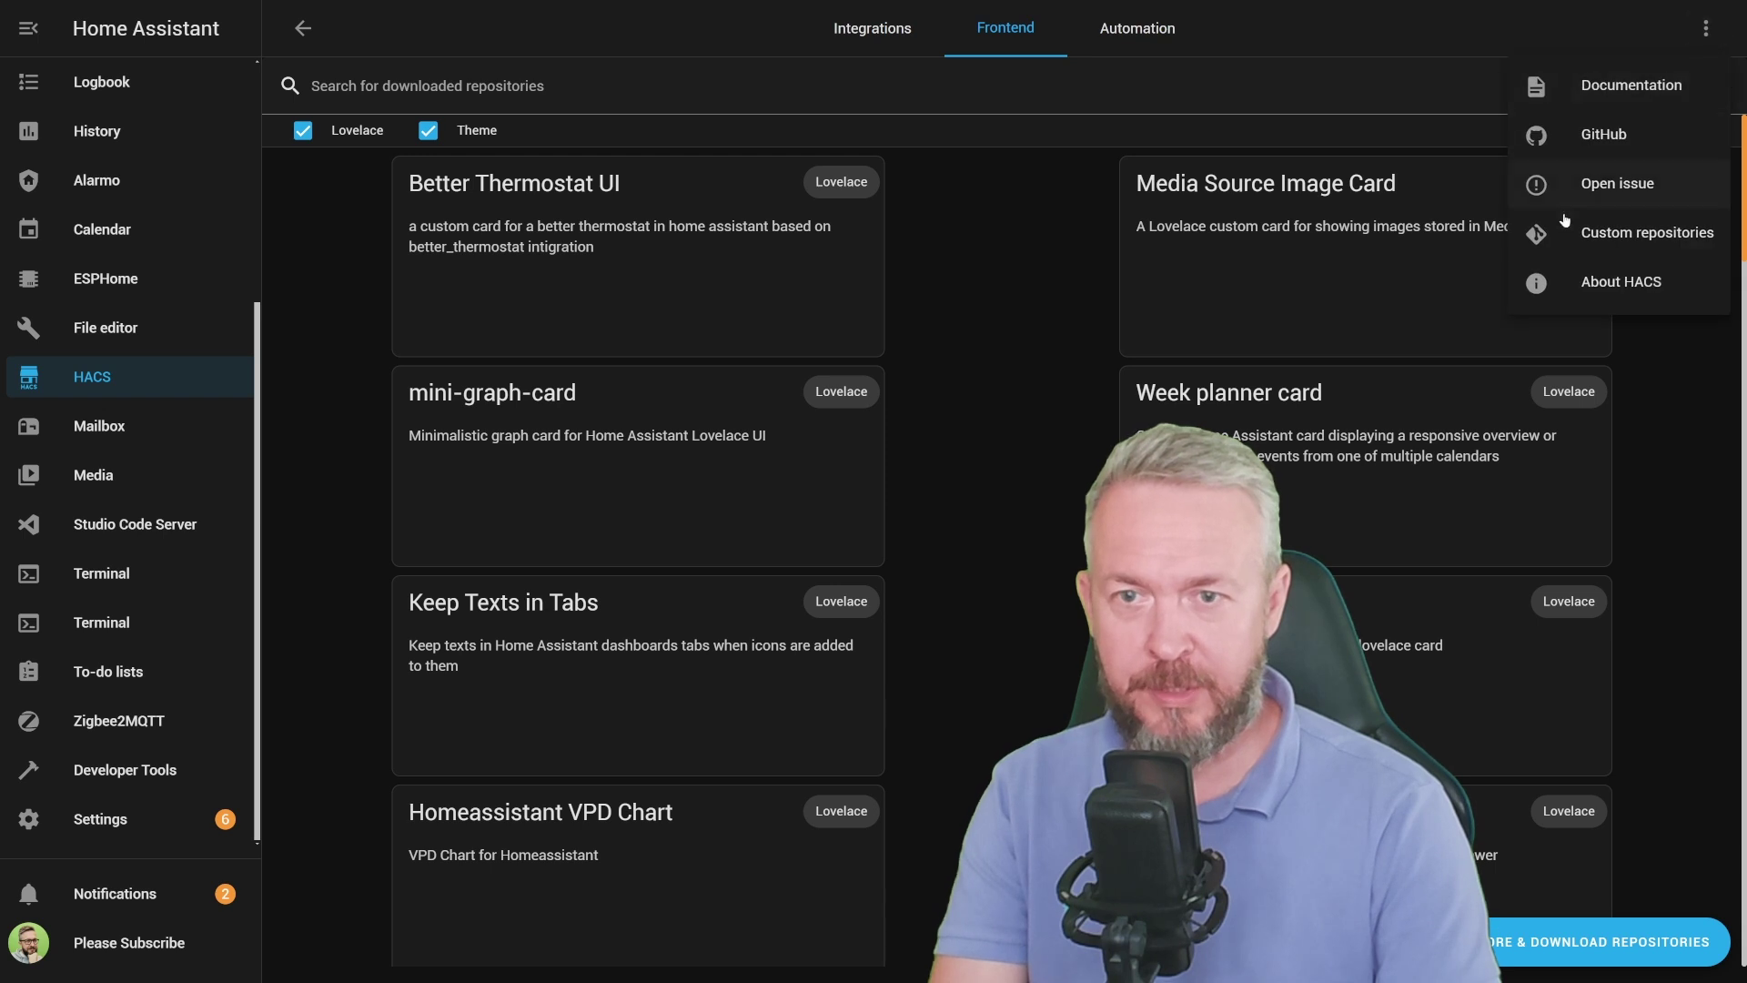
left_click(1612, 231)
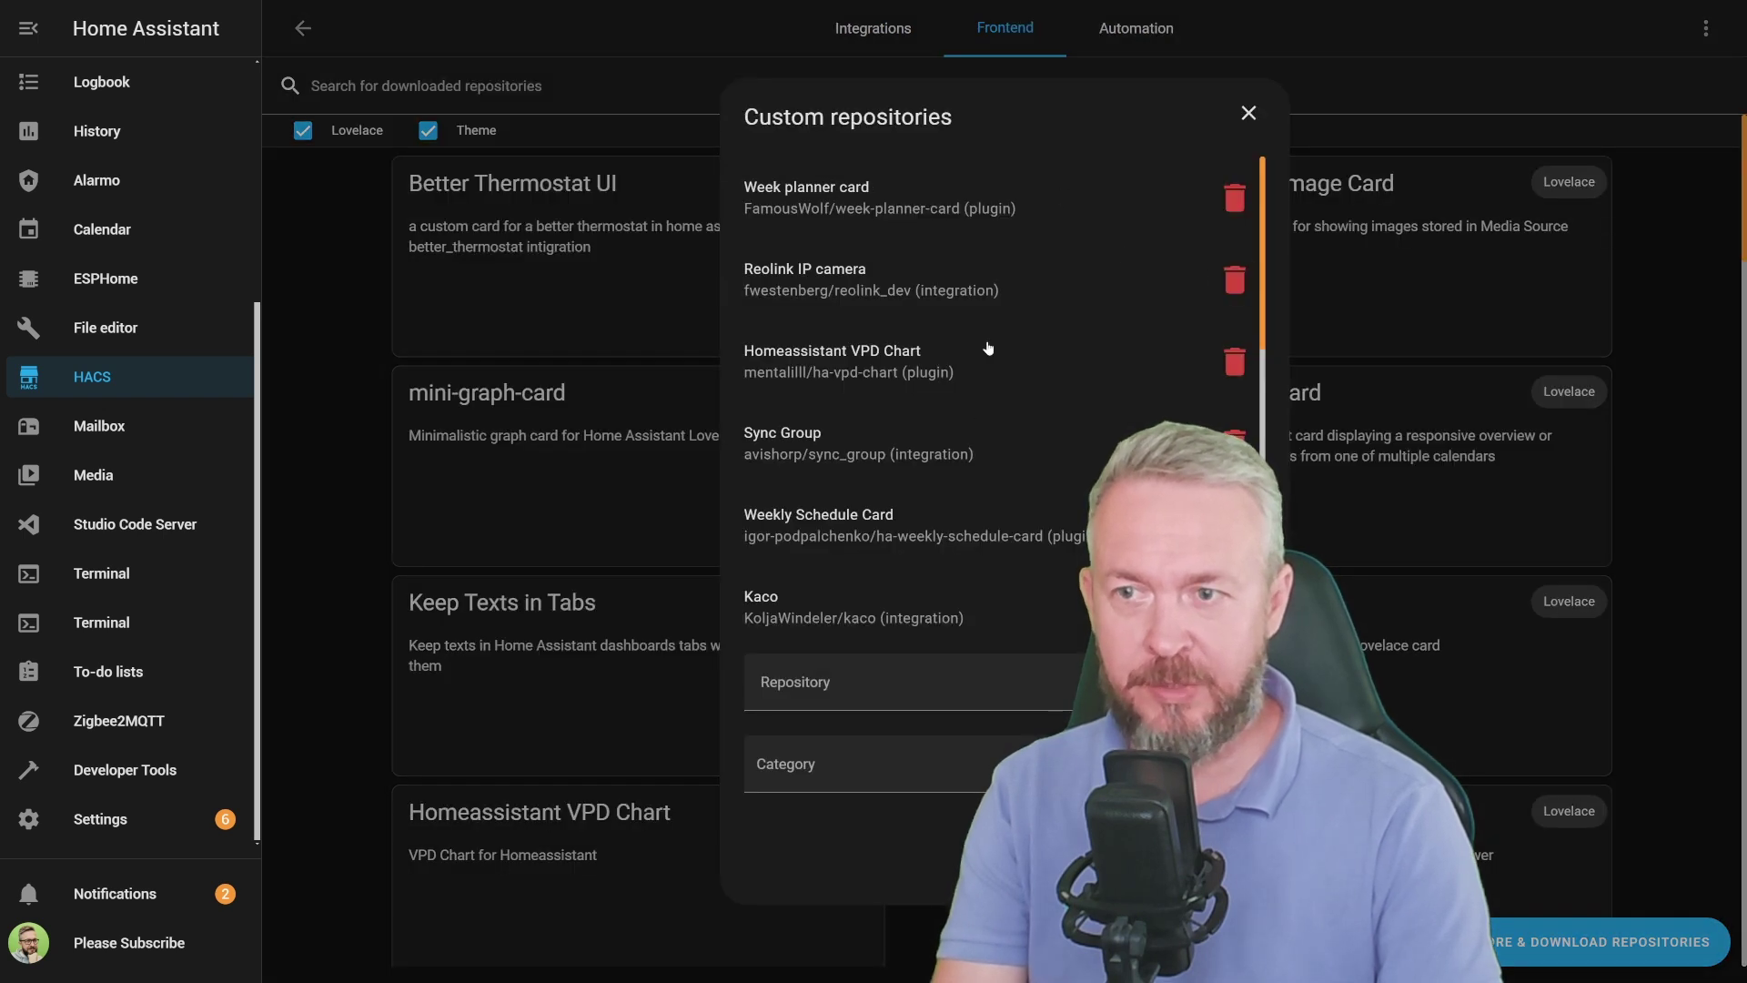
left_click(867, 678)
key("ctrl+v")
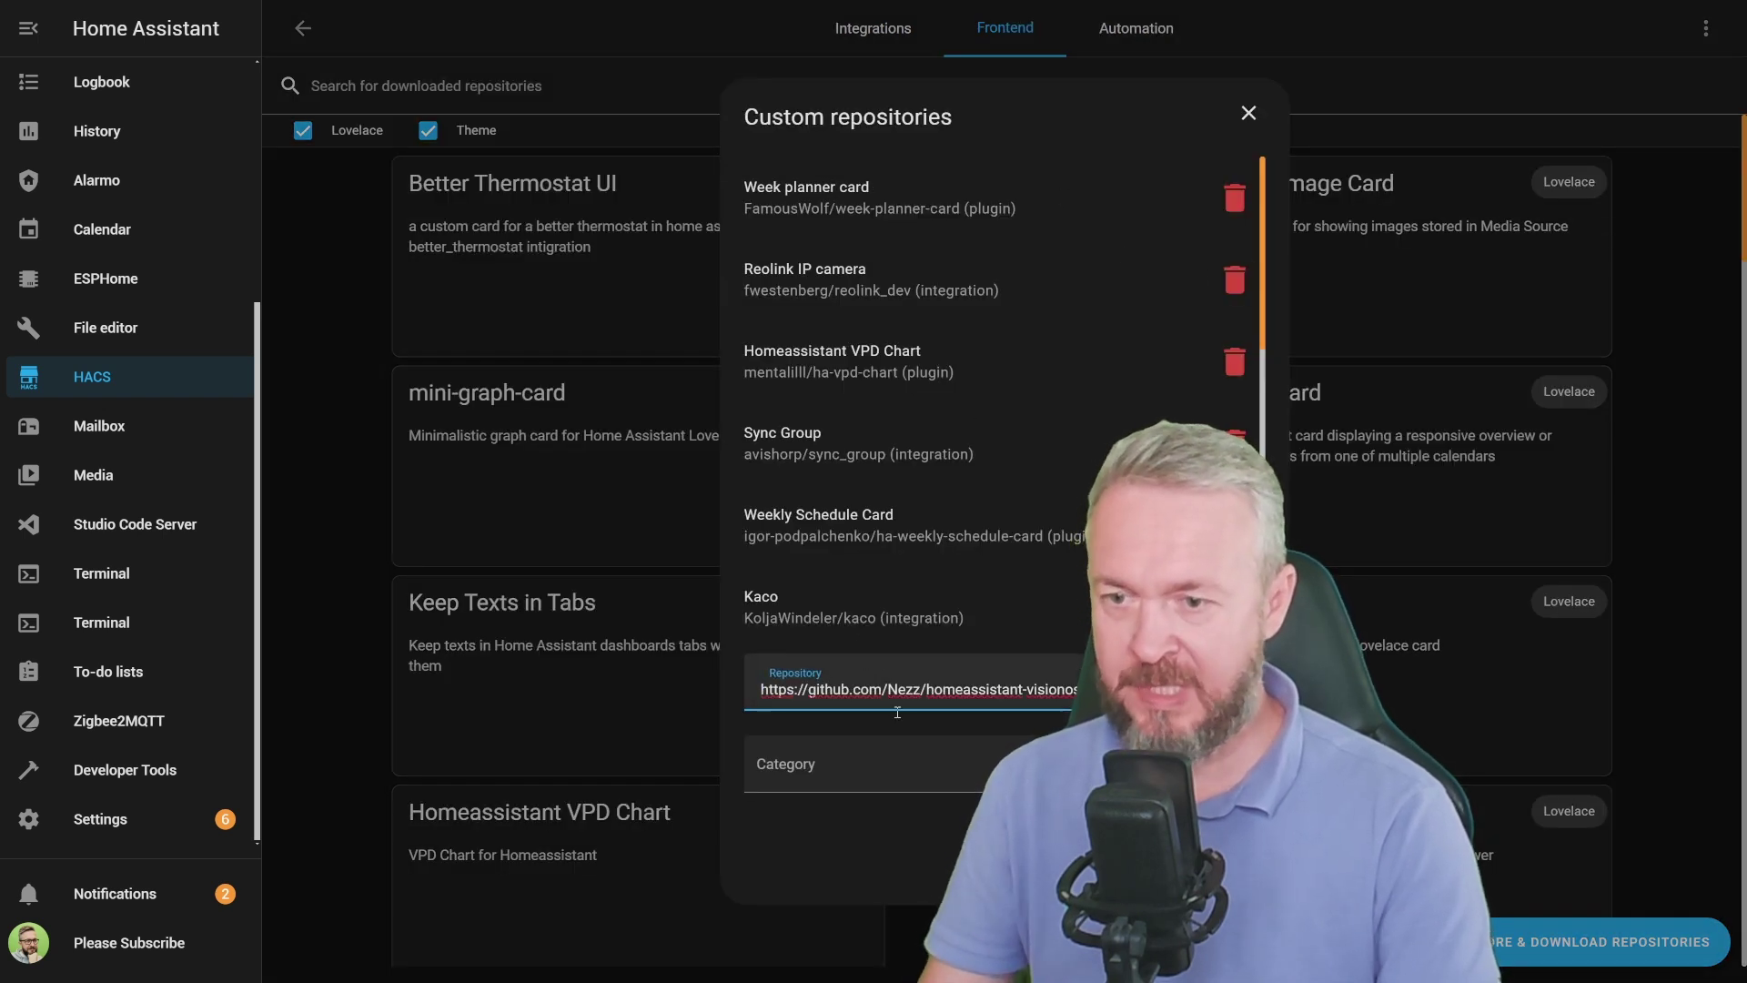
left_click(830, 760)
left_click(784, 605)
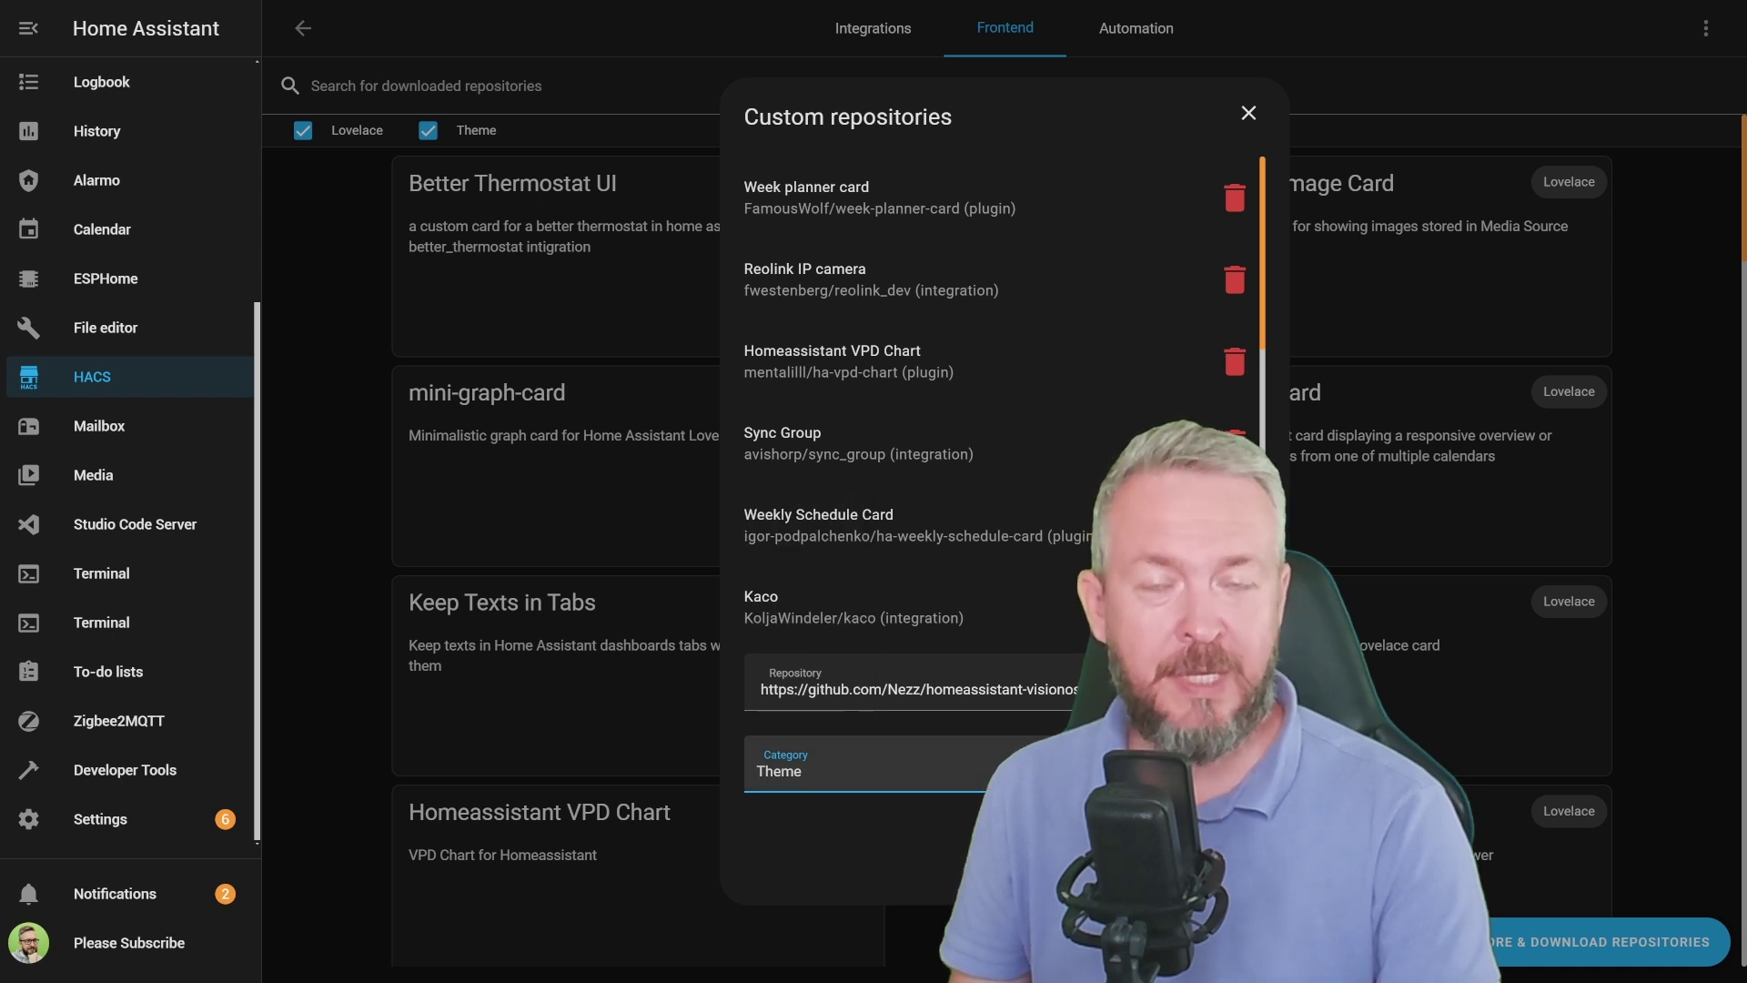
left_click(1233, 869)
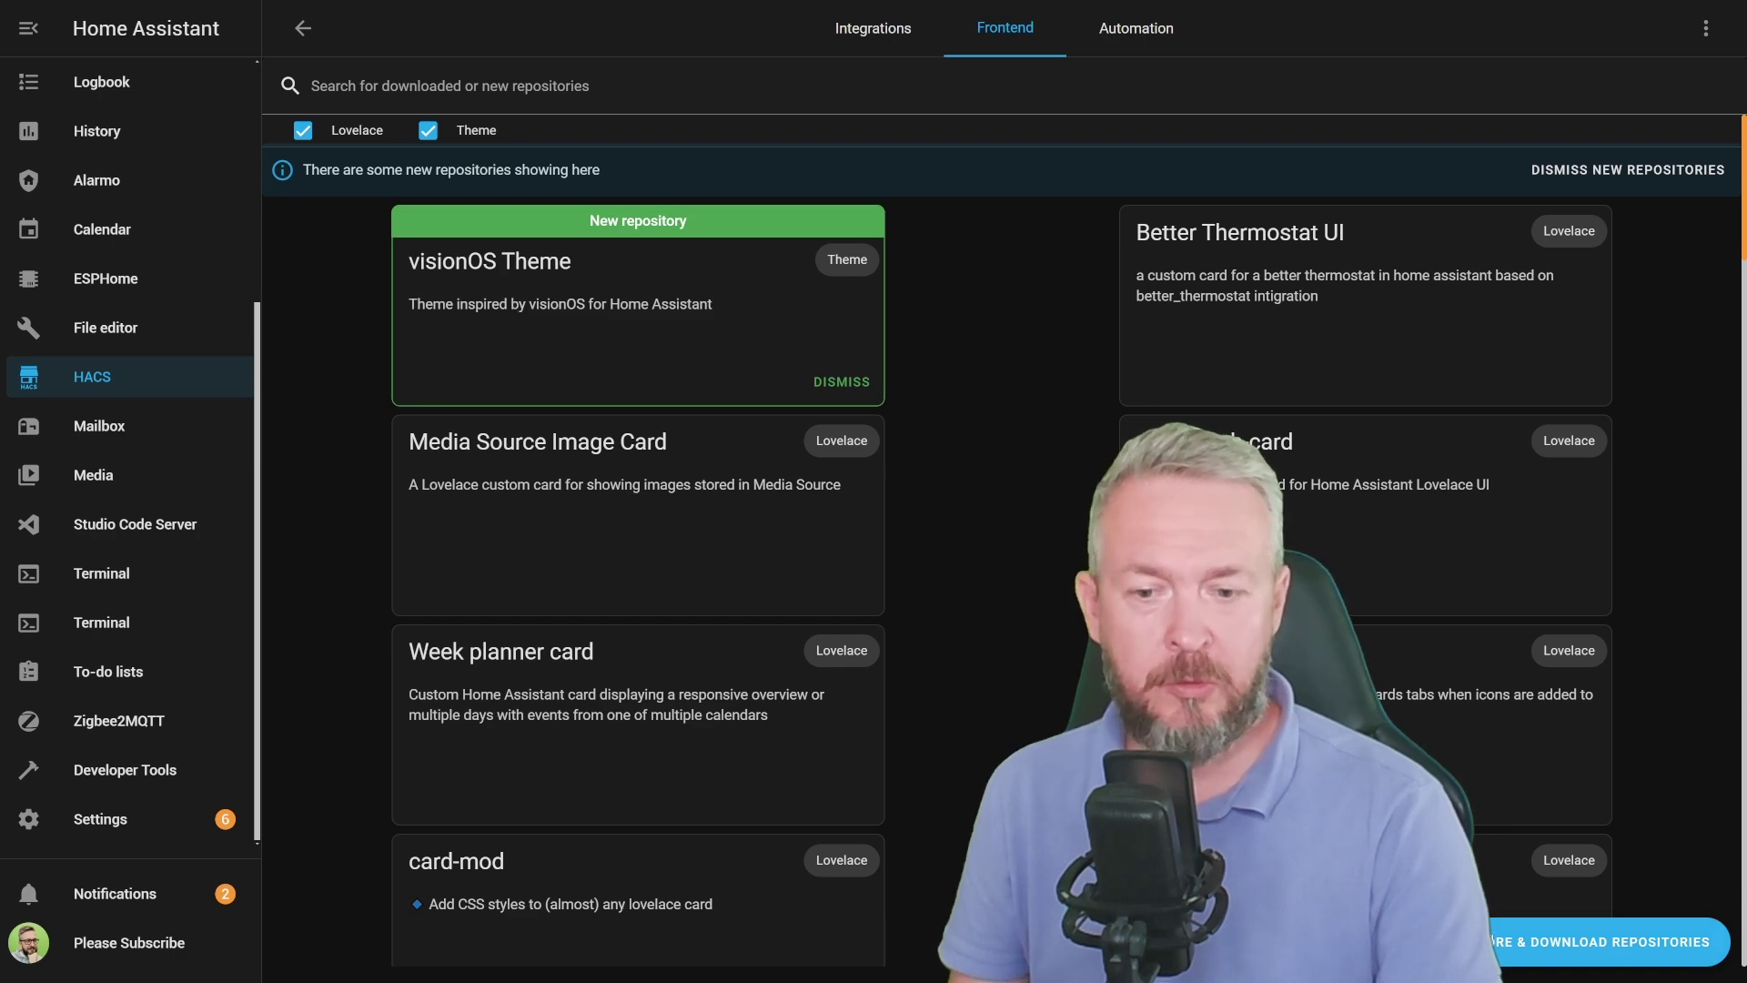
Search 'visi' to find visionOS Theme and download it
left_click(1492, 942)
left_click(640, 173)
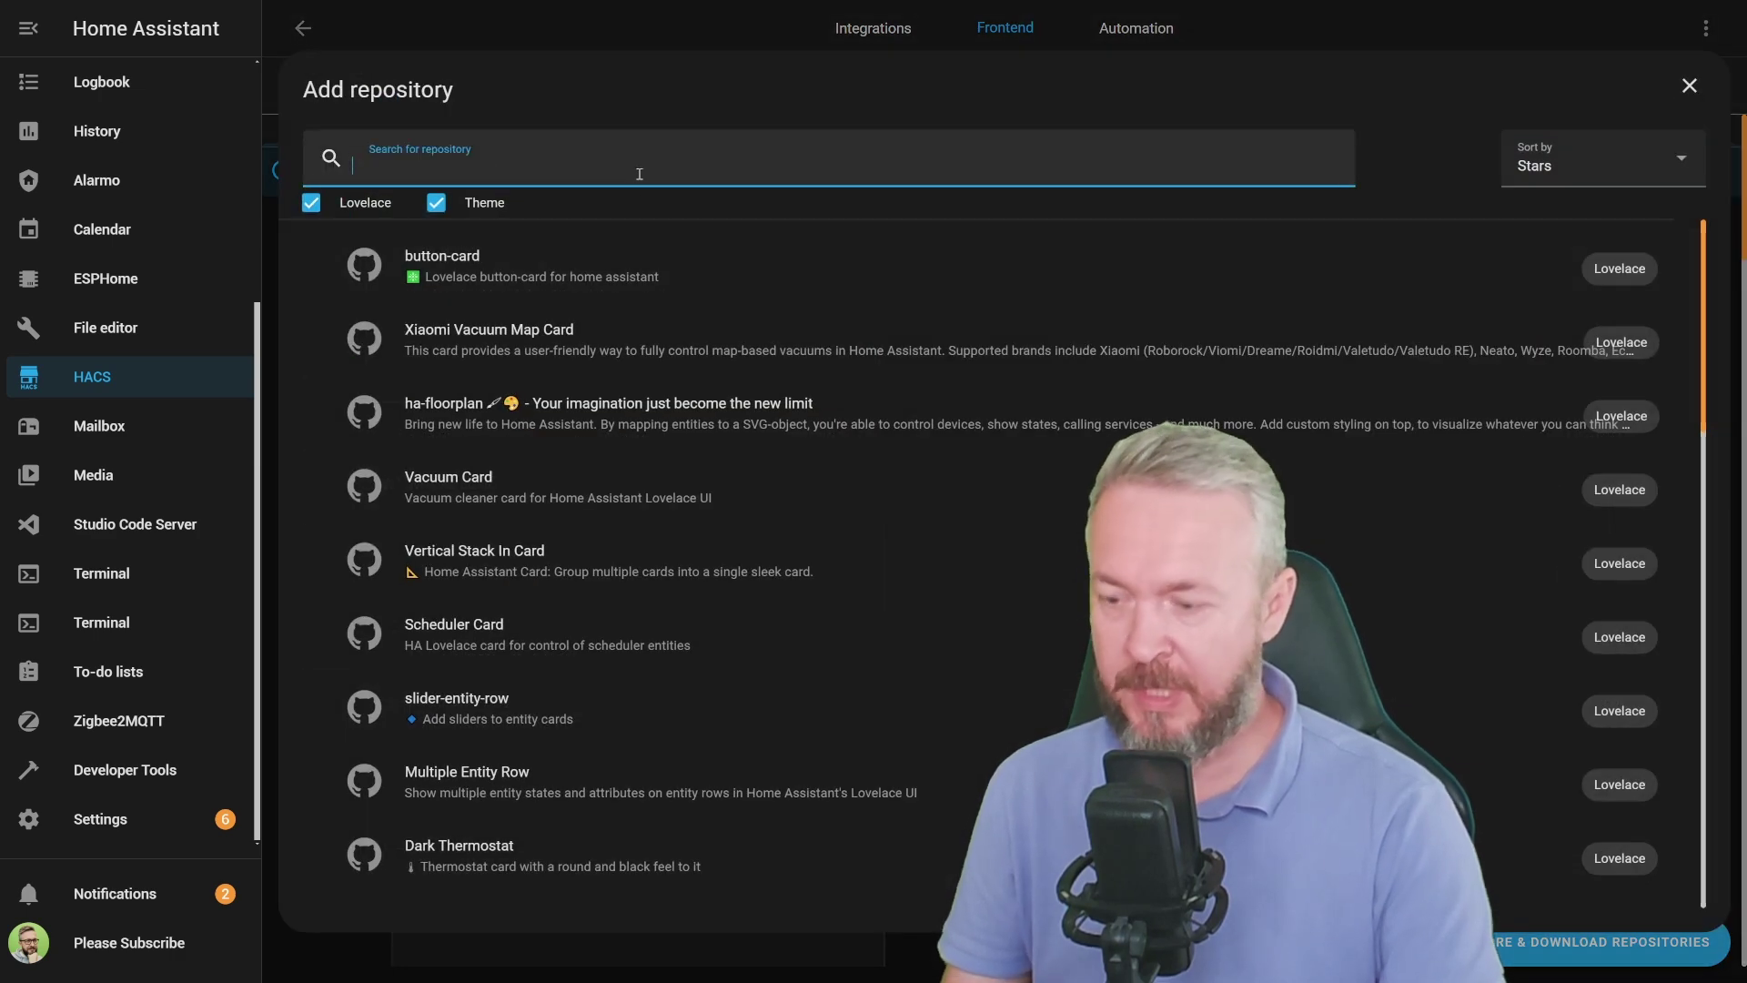
type("visi")
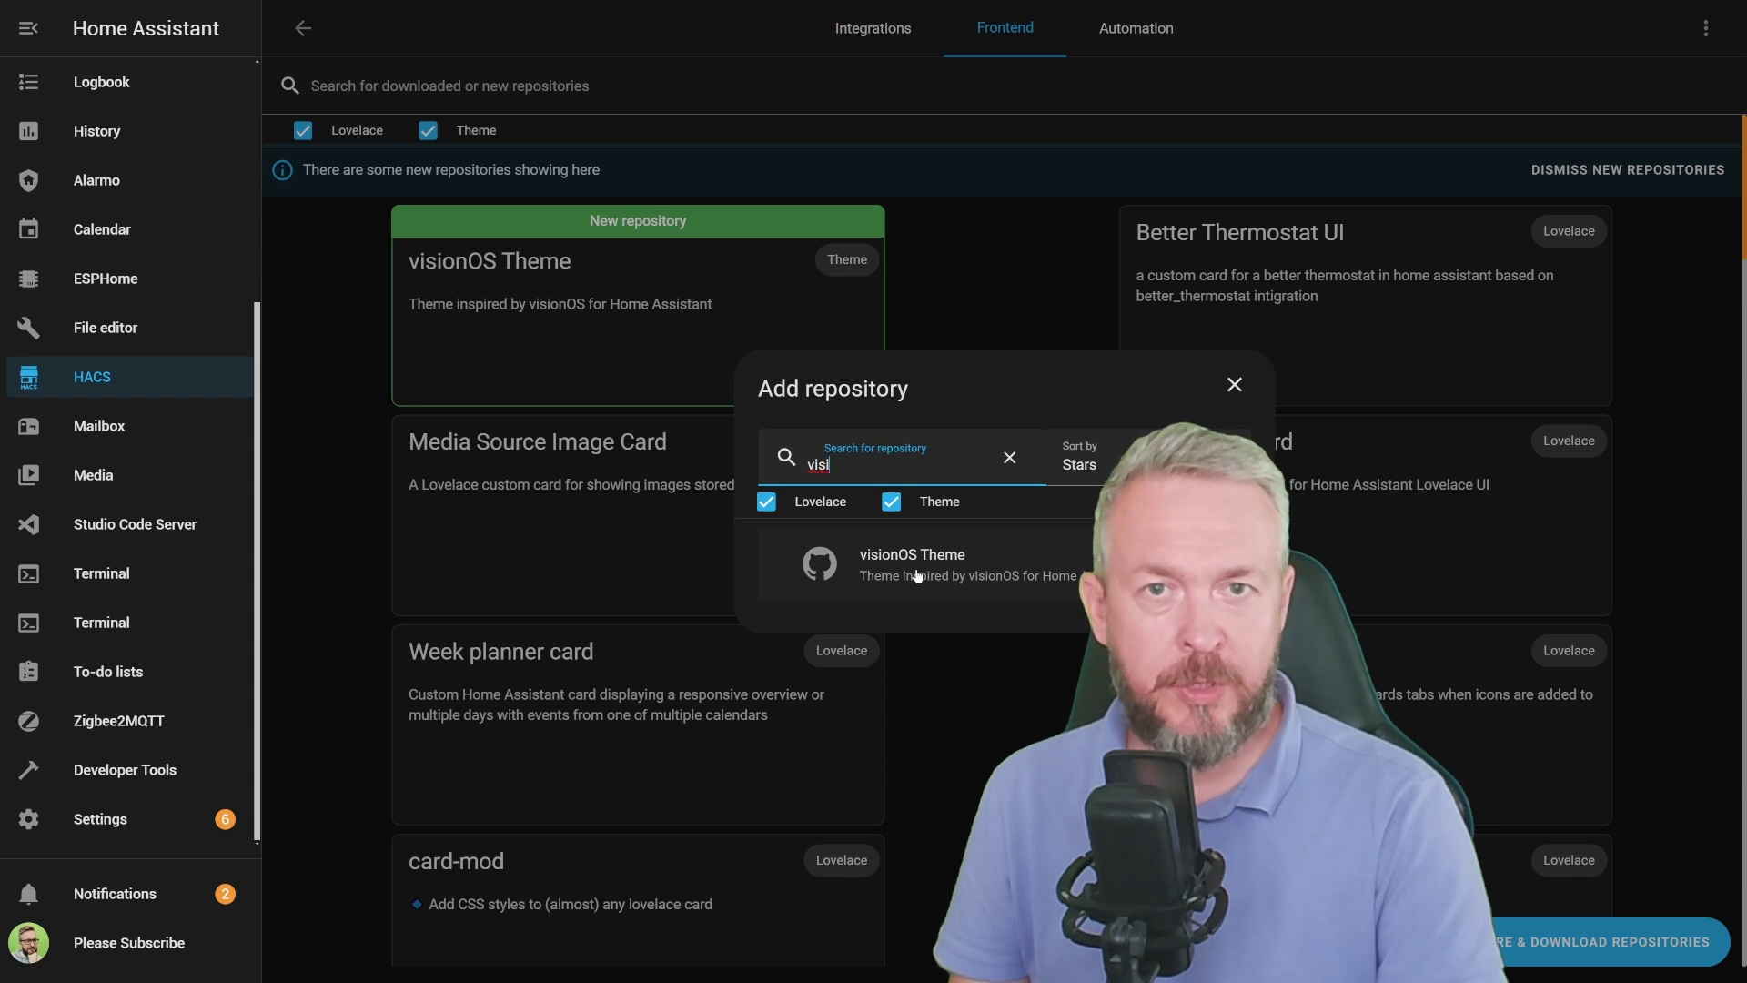
left_click(916, 575)
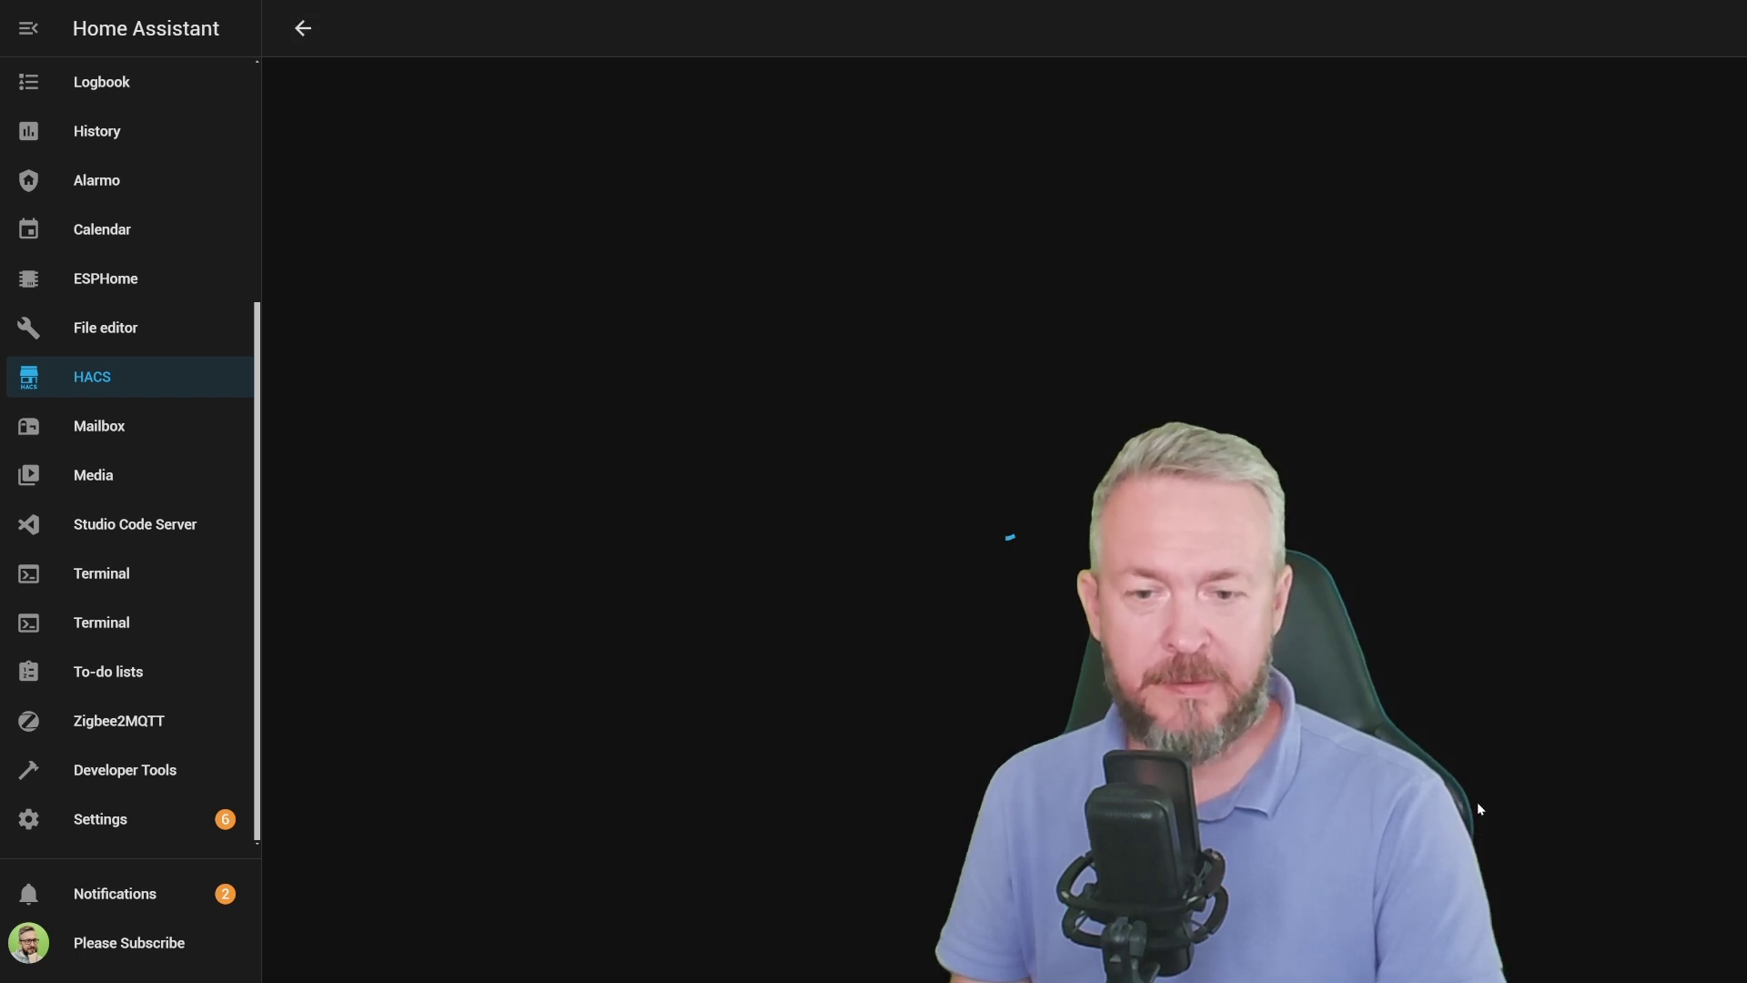
left_click(1662, 949)
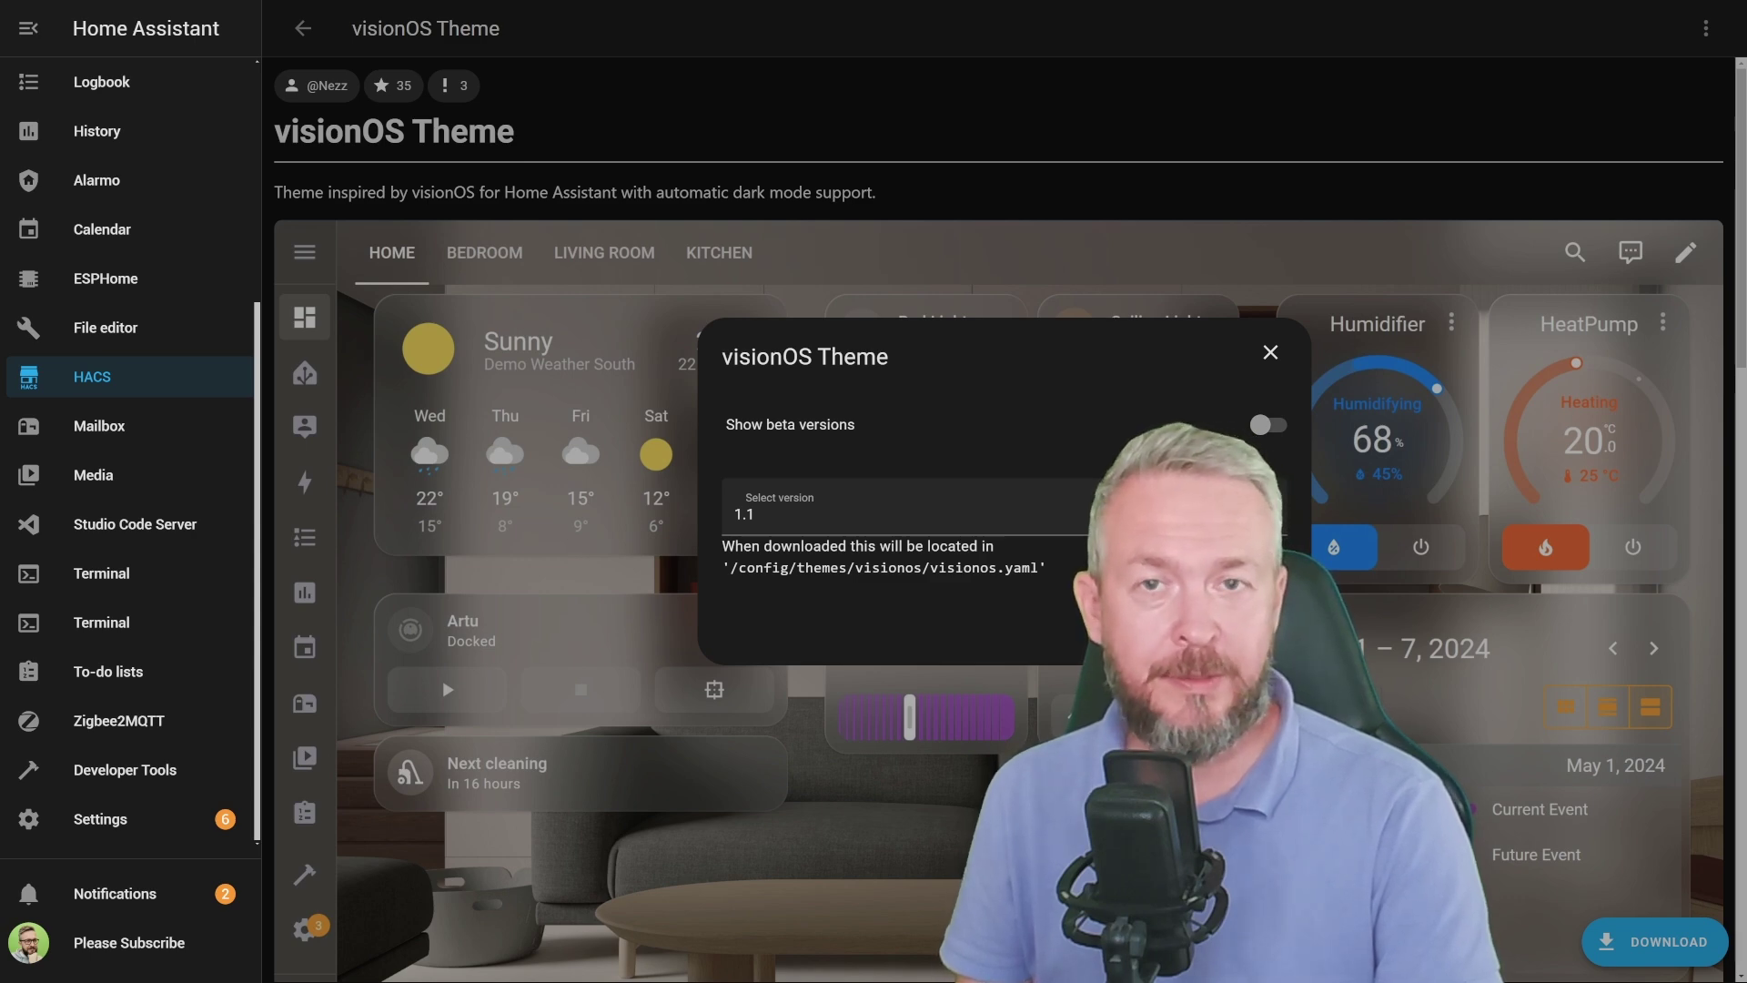
key("Escape")
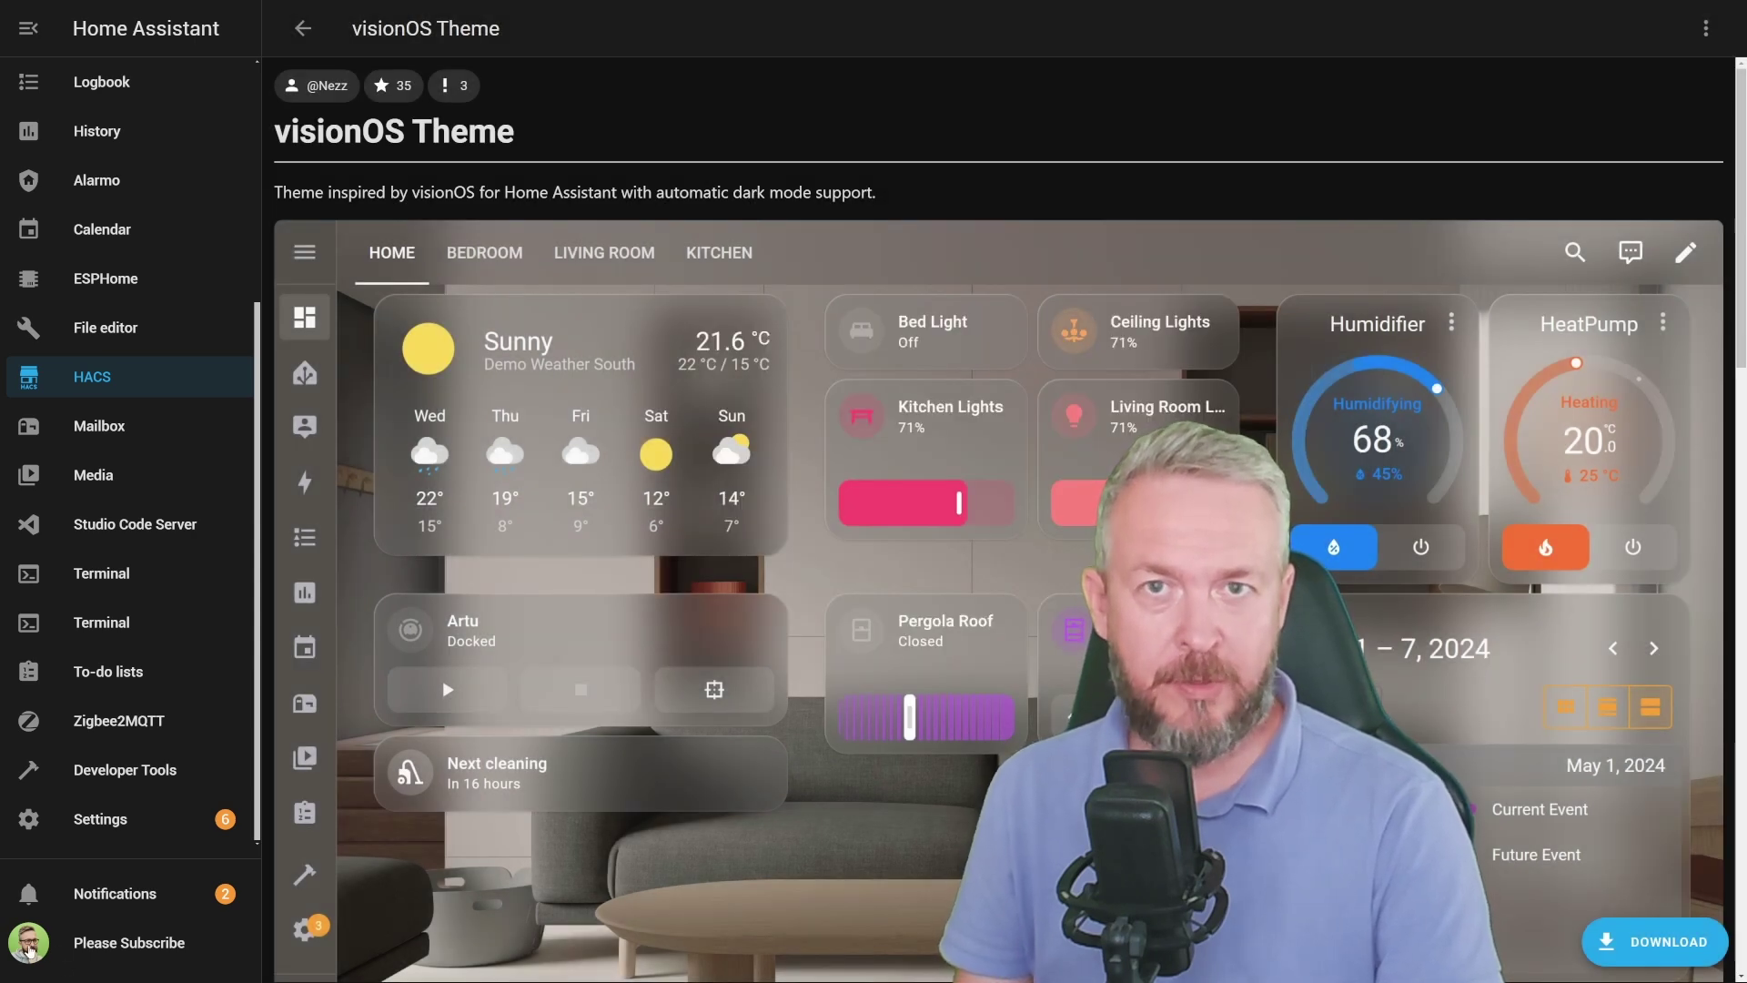
Set the browser theme to visionos, trying Light and Dark before settling on Auto
left_click(29, 950)
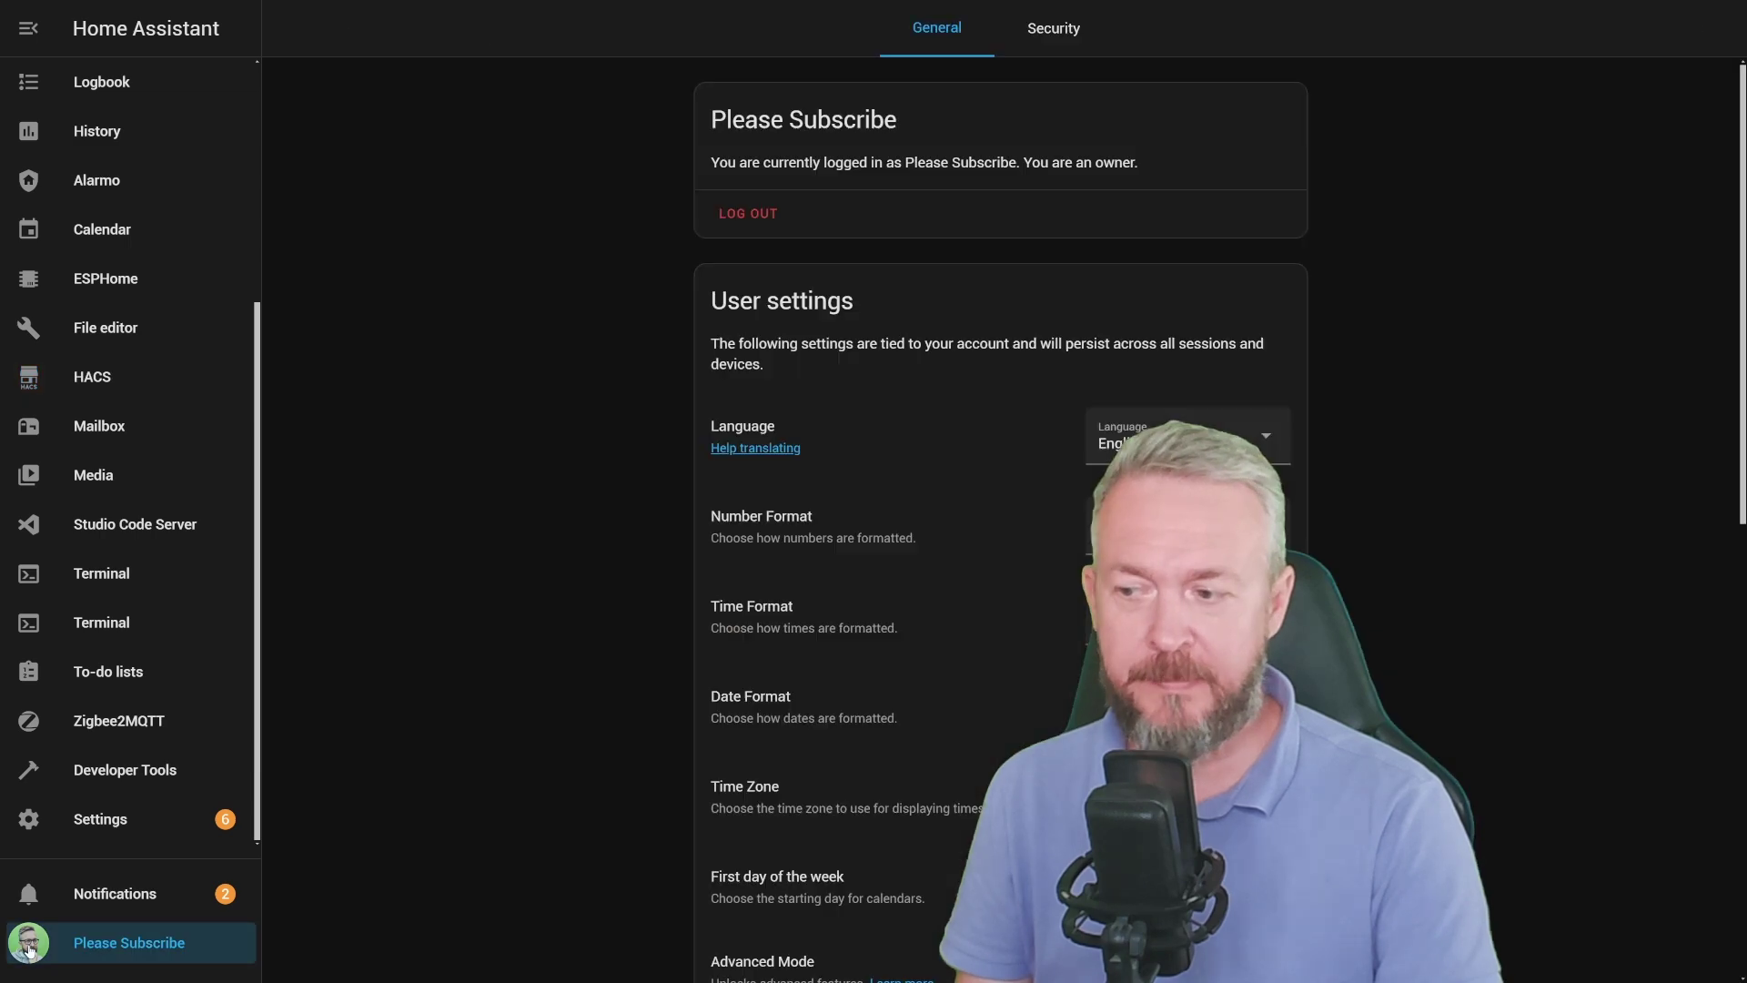
scroll(909, 554, "down", 10)
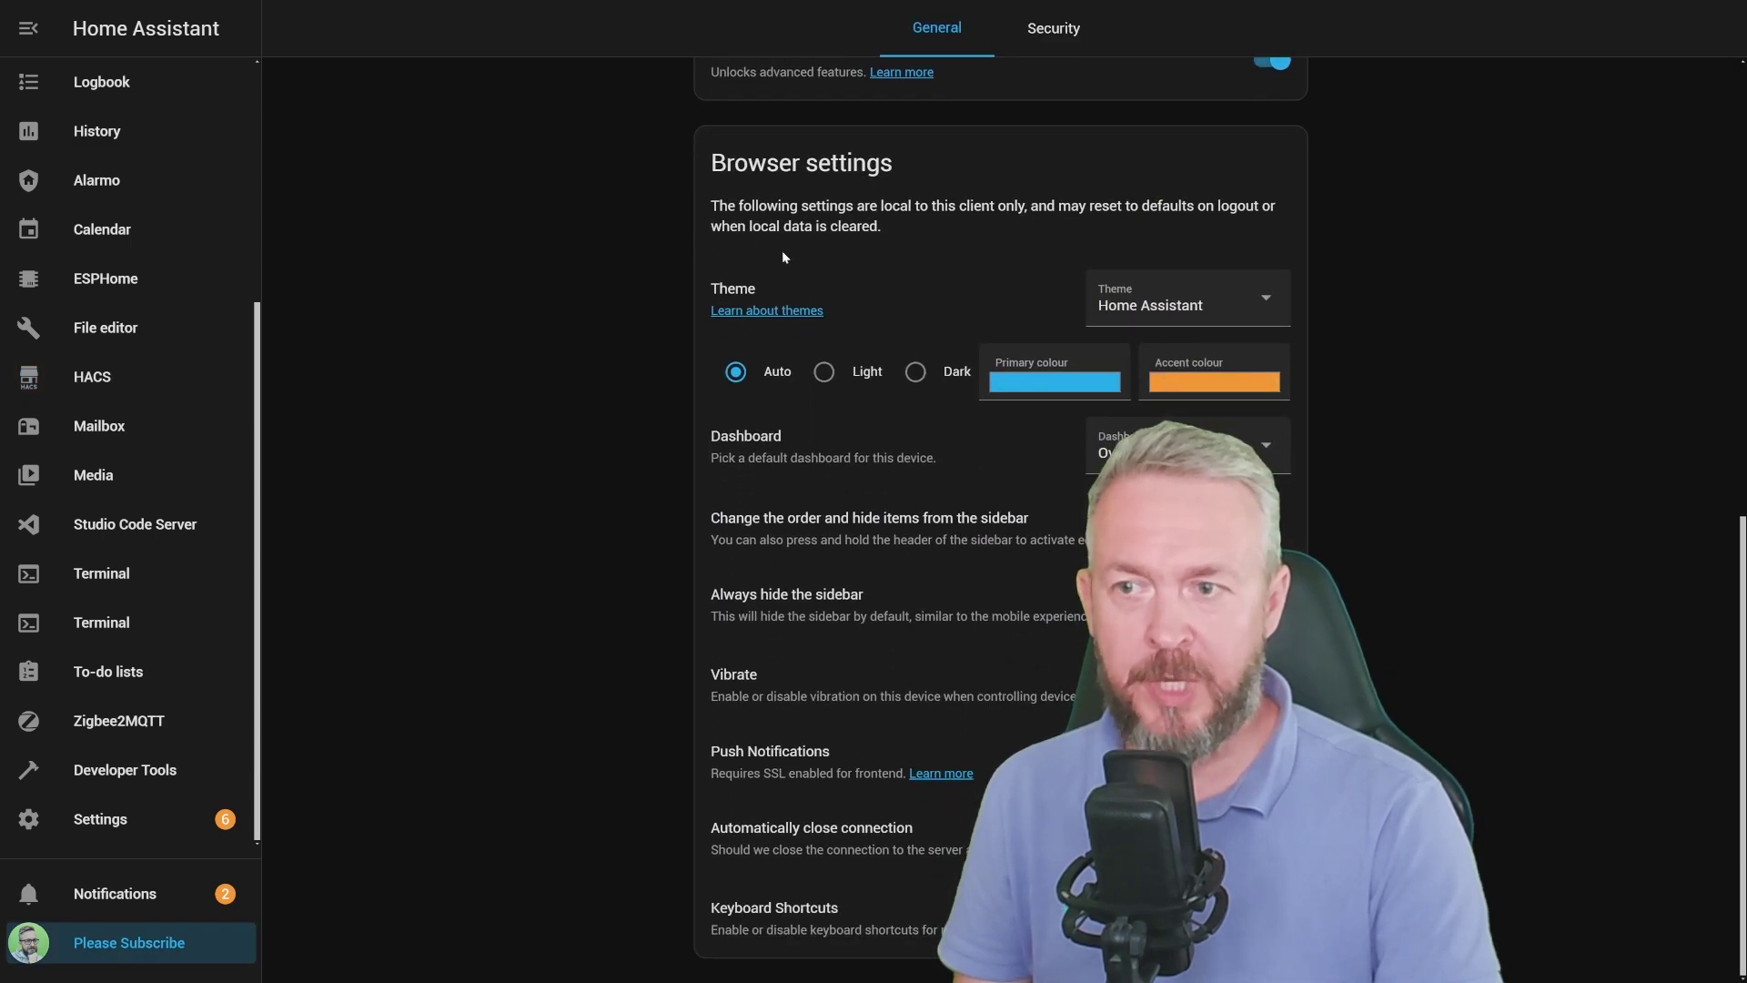
left_click(1187, 312)
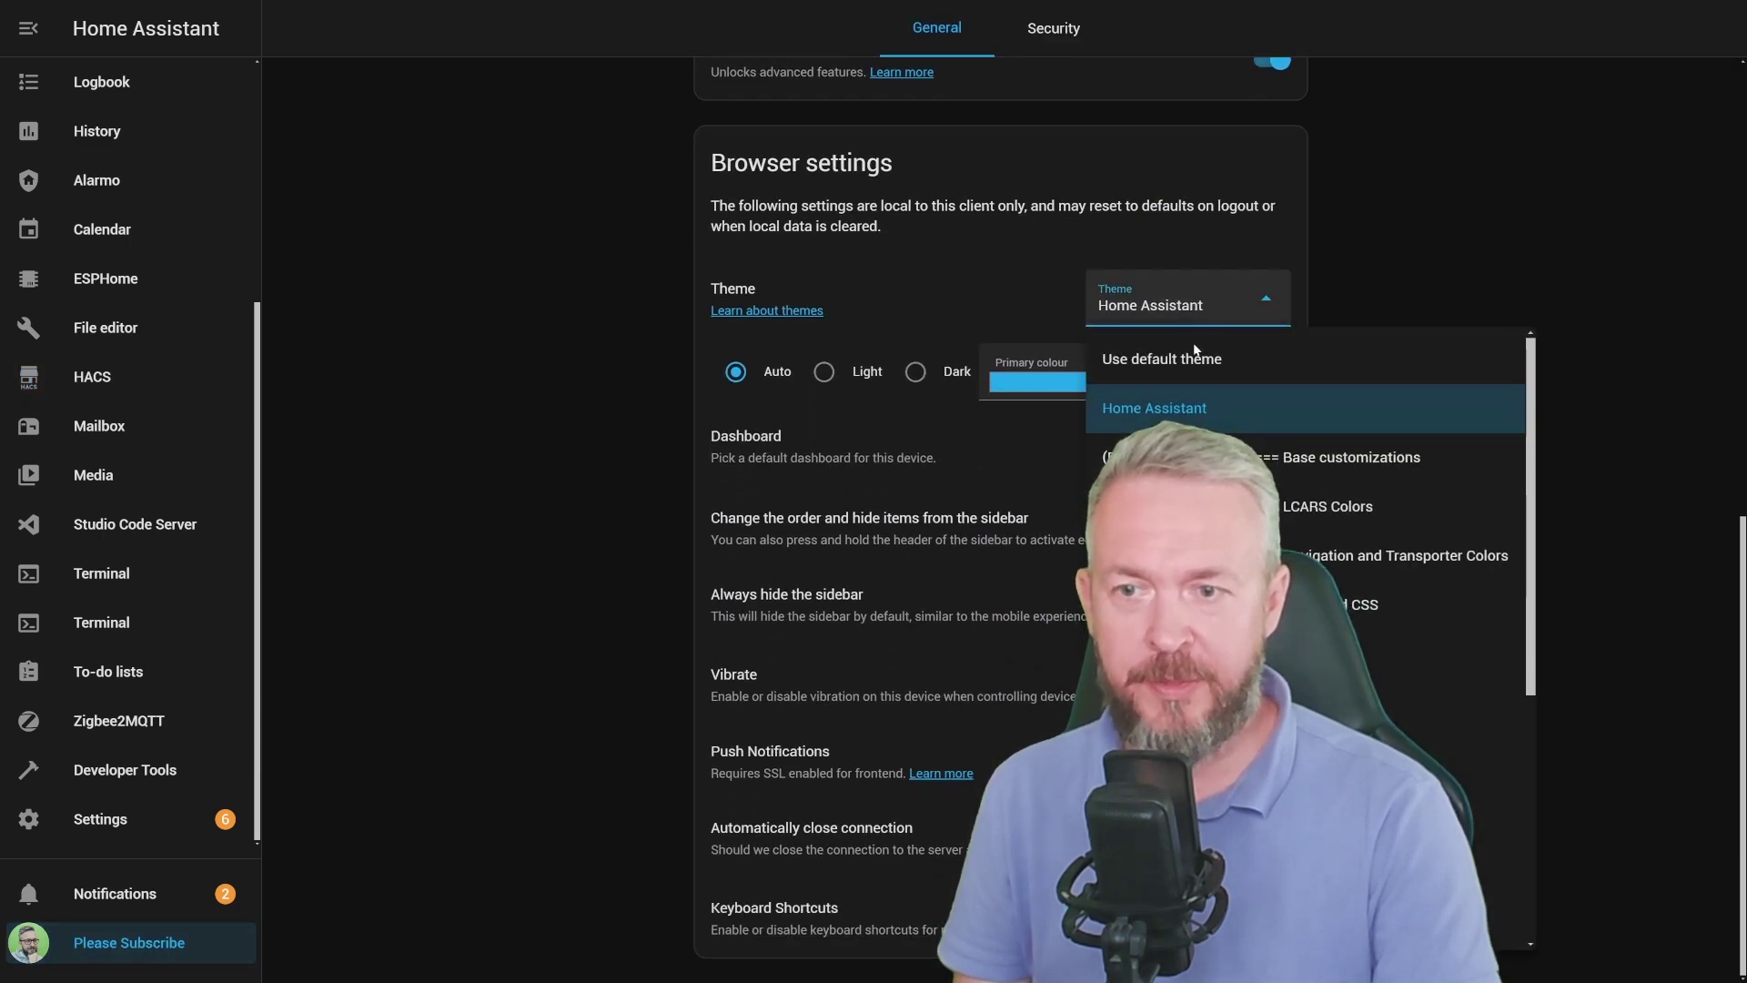
left_click(1120, 491)
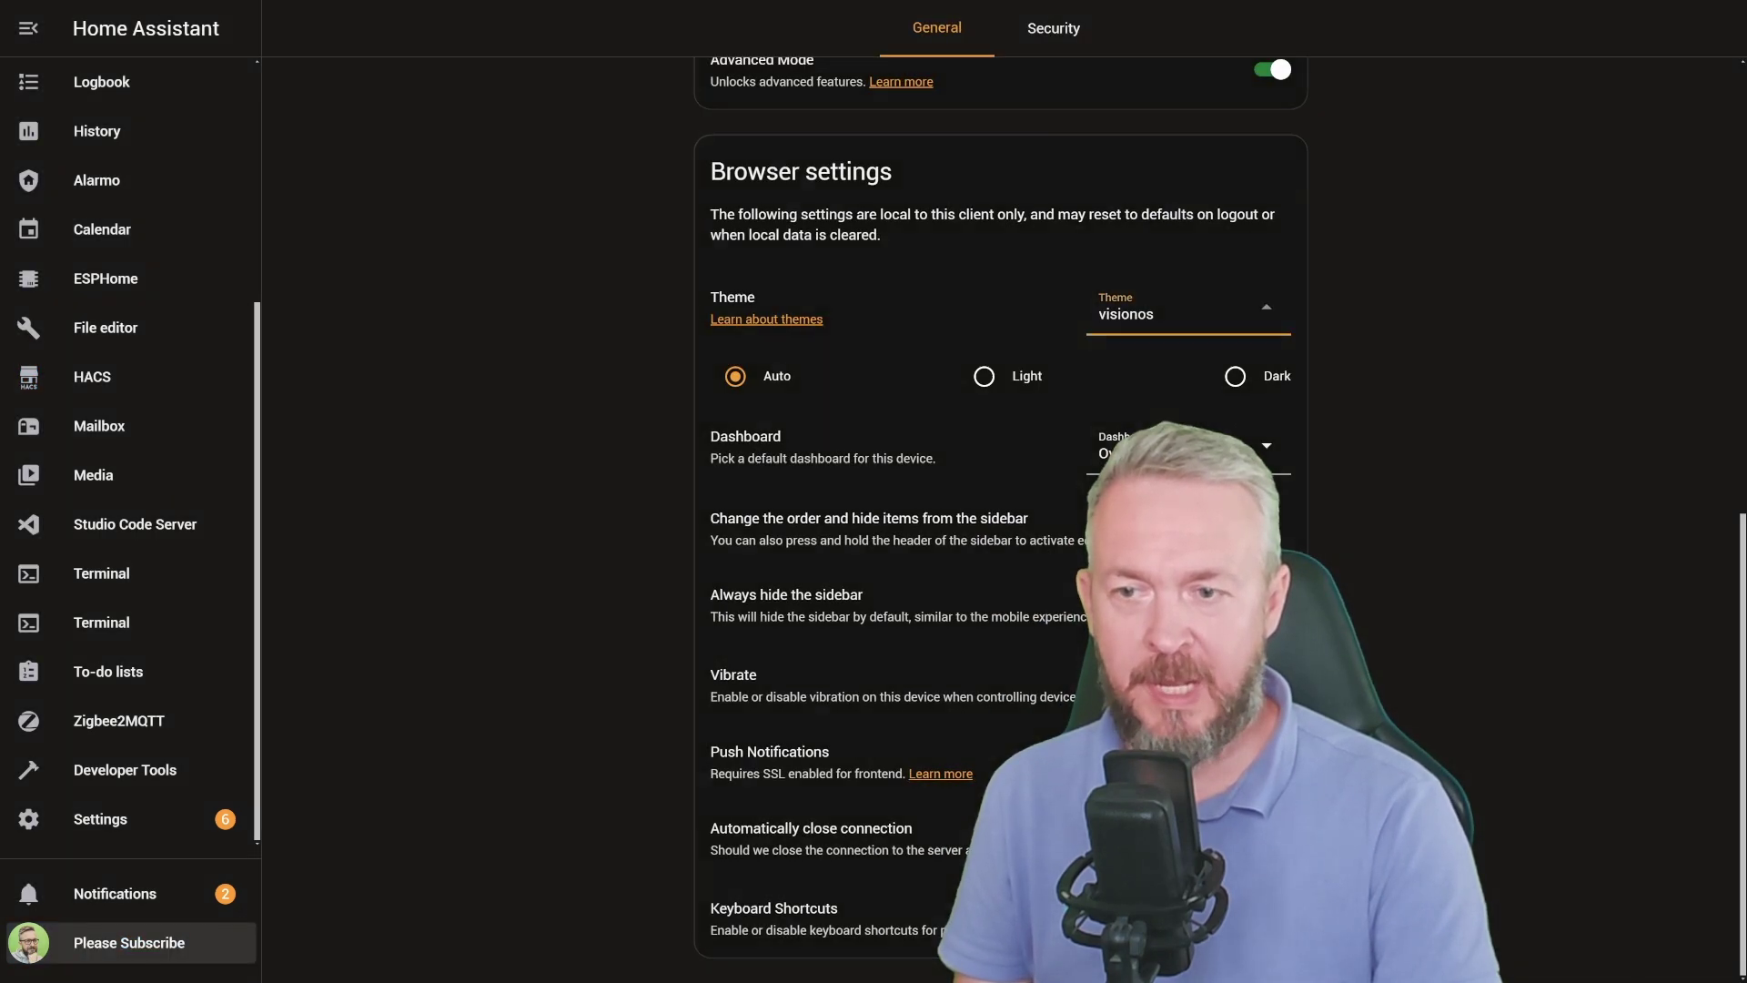
left_click(981, 387)
left_click(1234, 379)
left_click(728, 386)
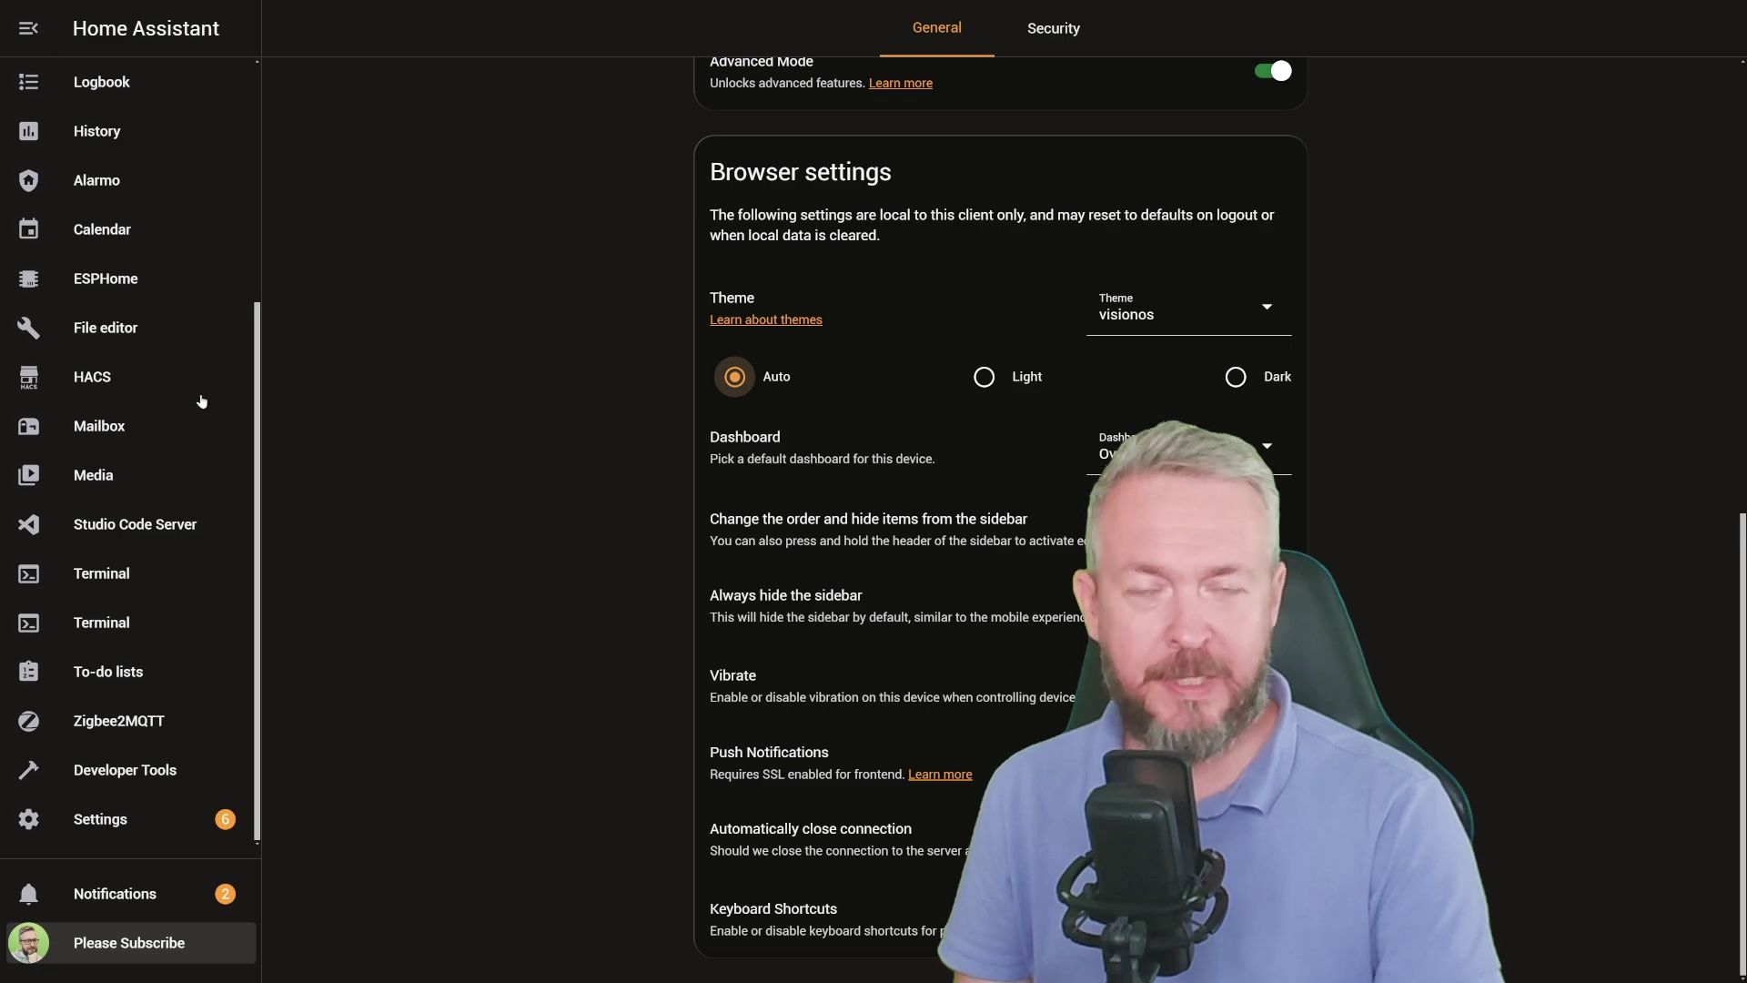
scroll(201, 402, "up", 4)
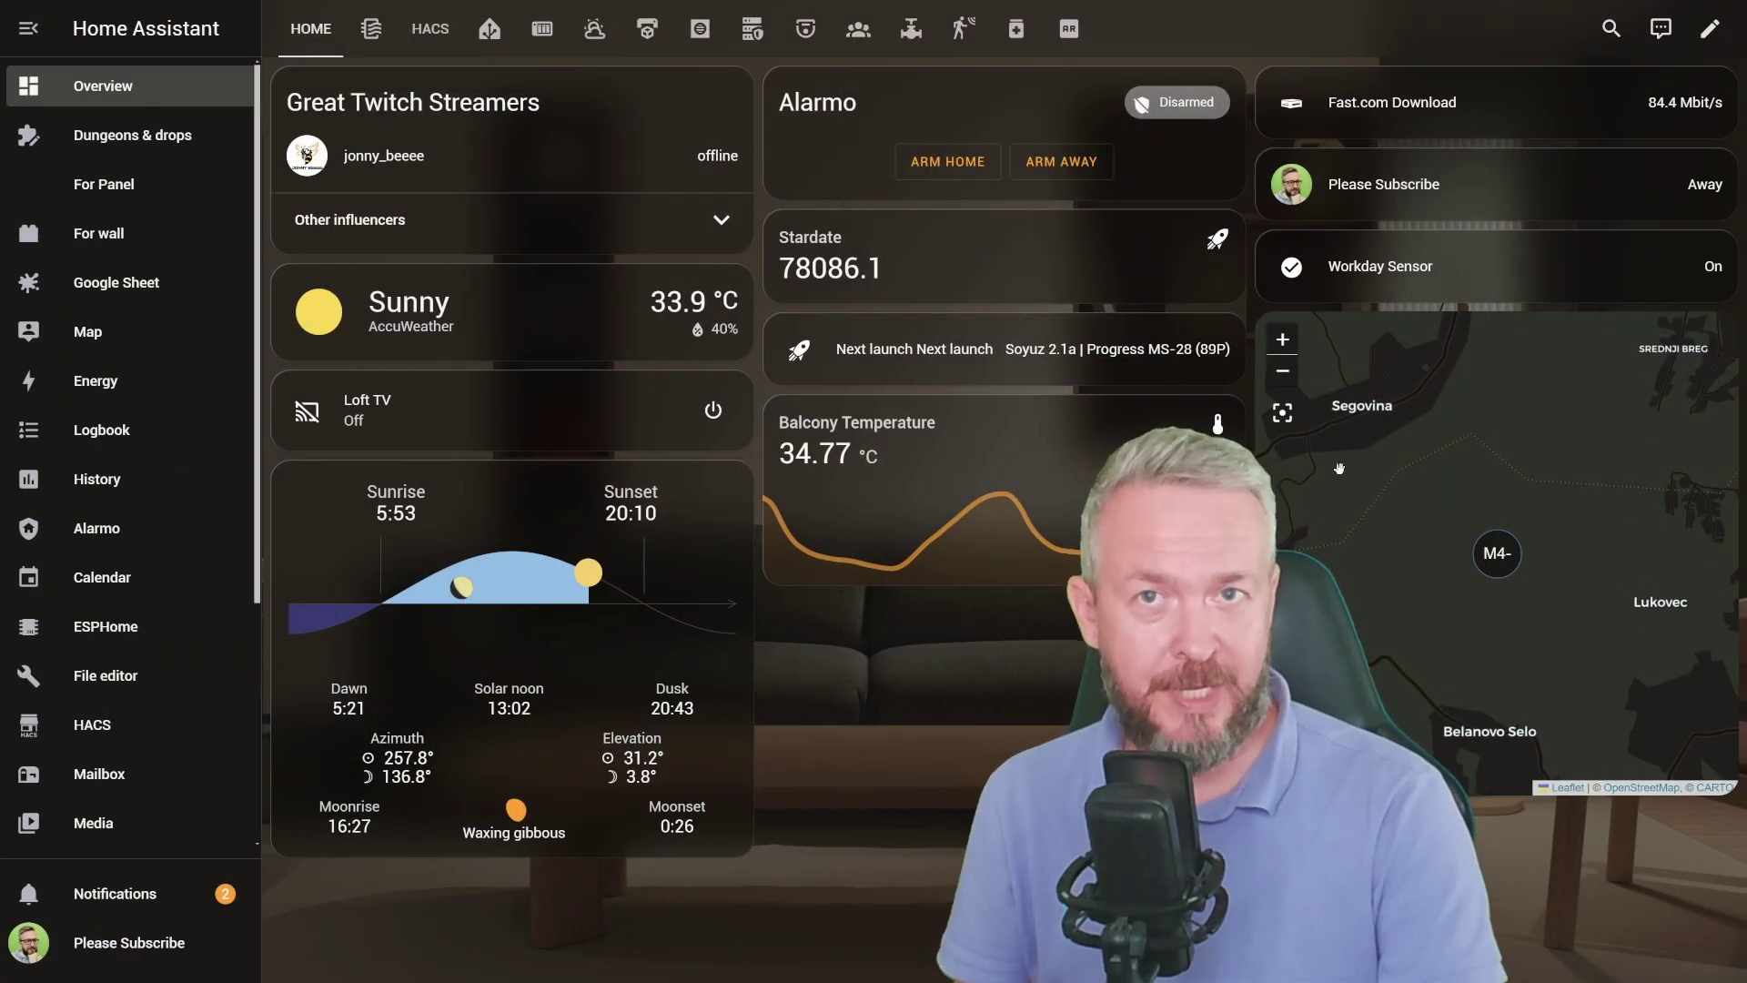
Browse the Apollo AIR-1, HACS and lights dashboard views in the new theme
left_click(371, 28)
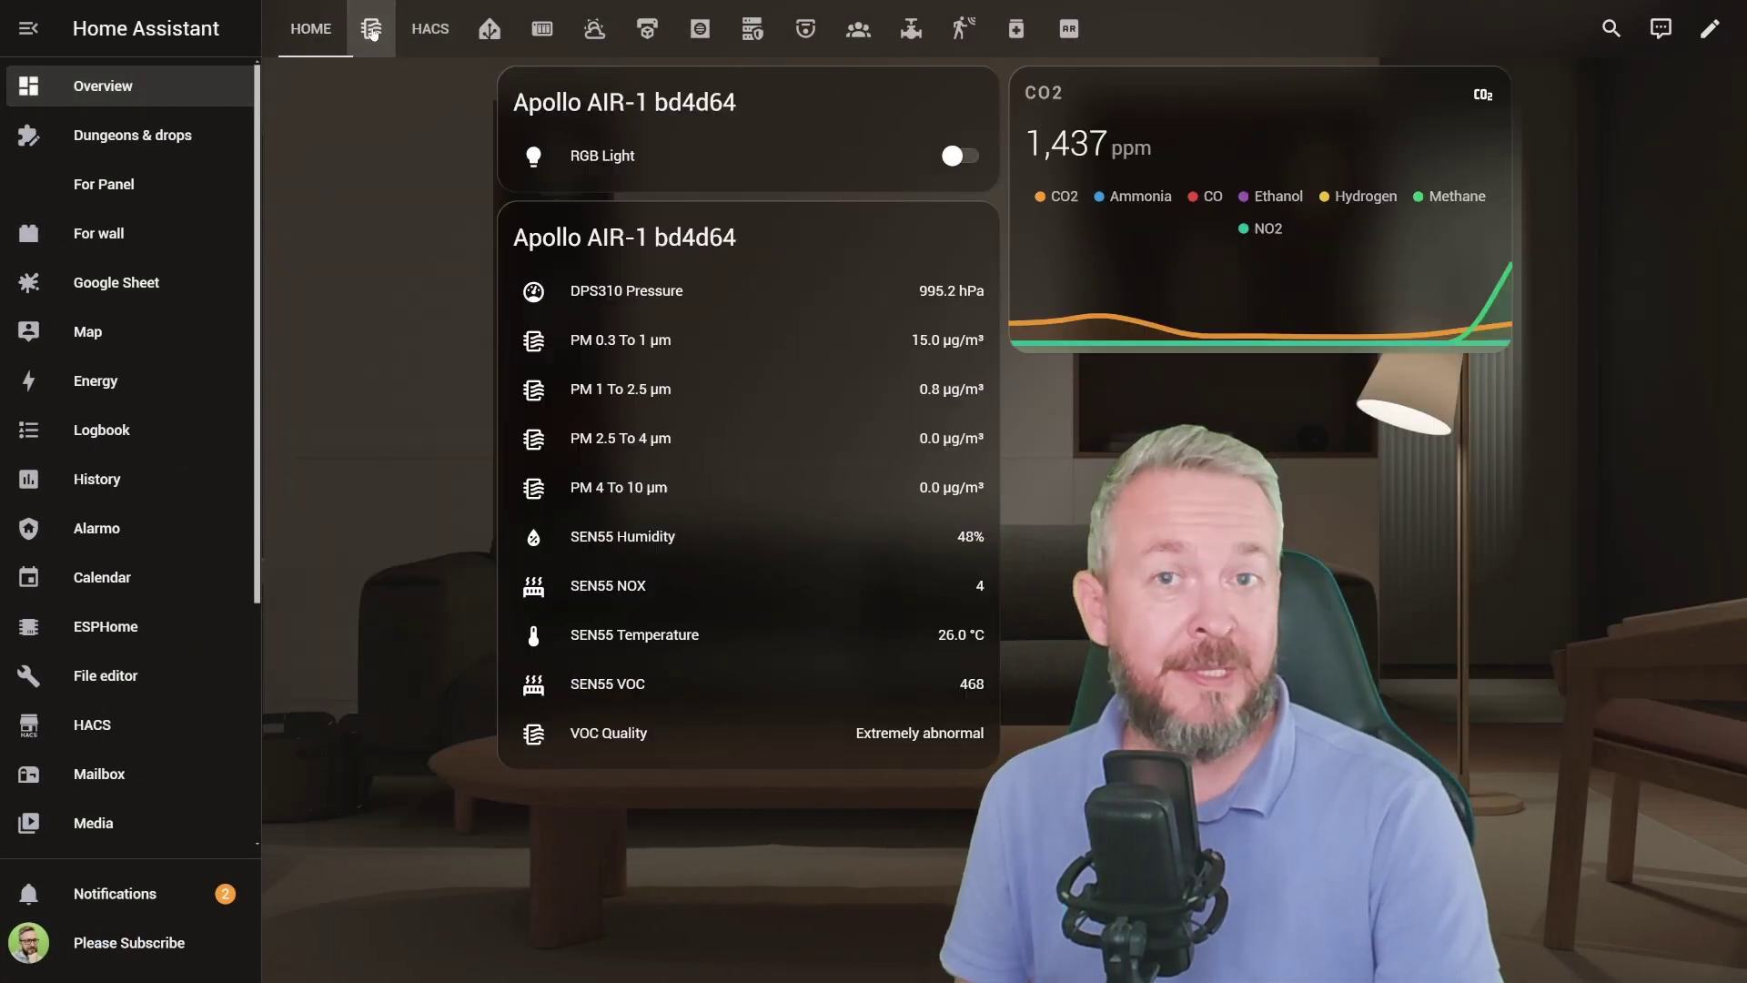
left_click(425, 36)
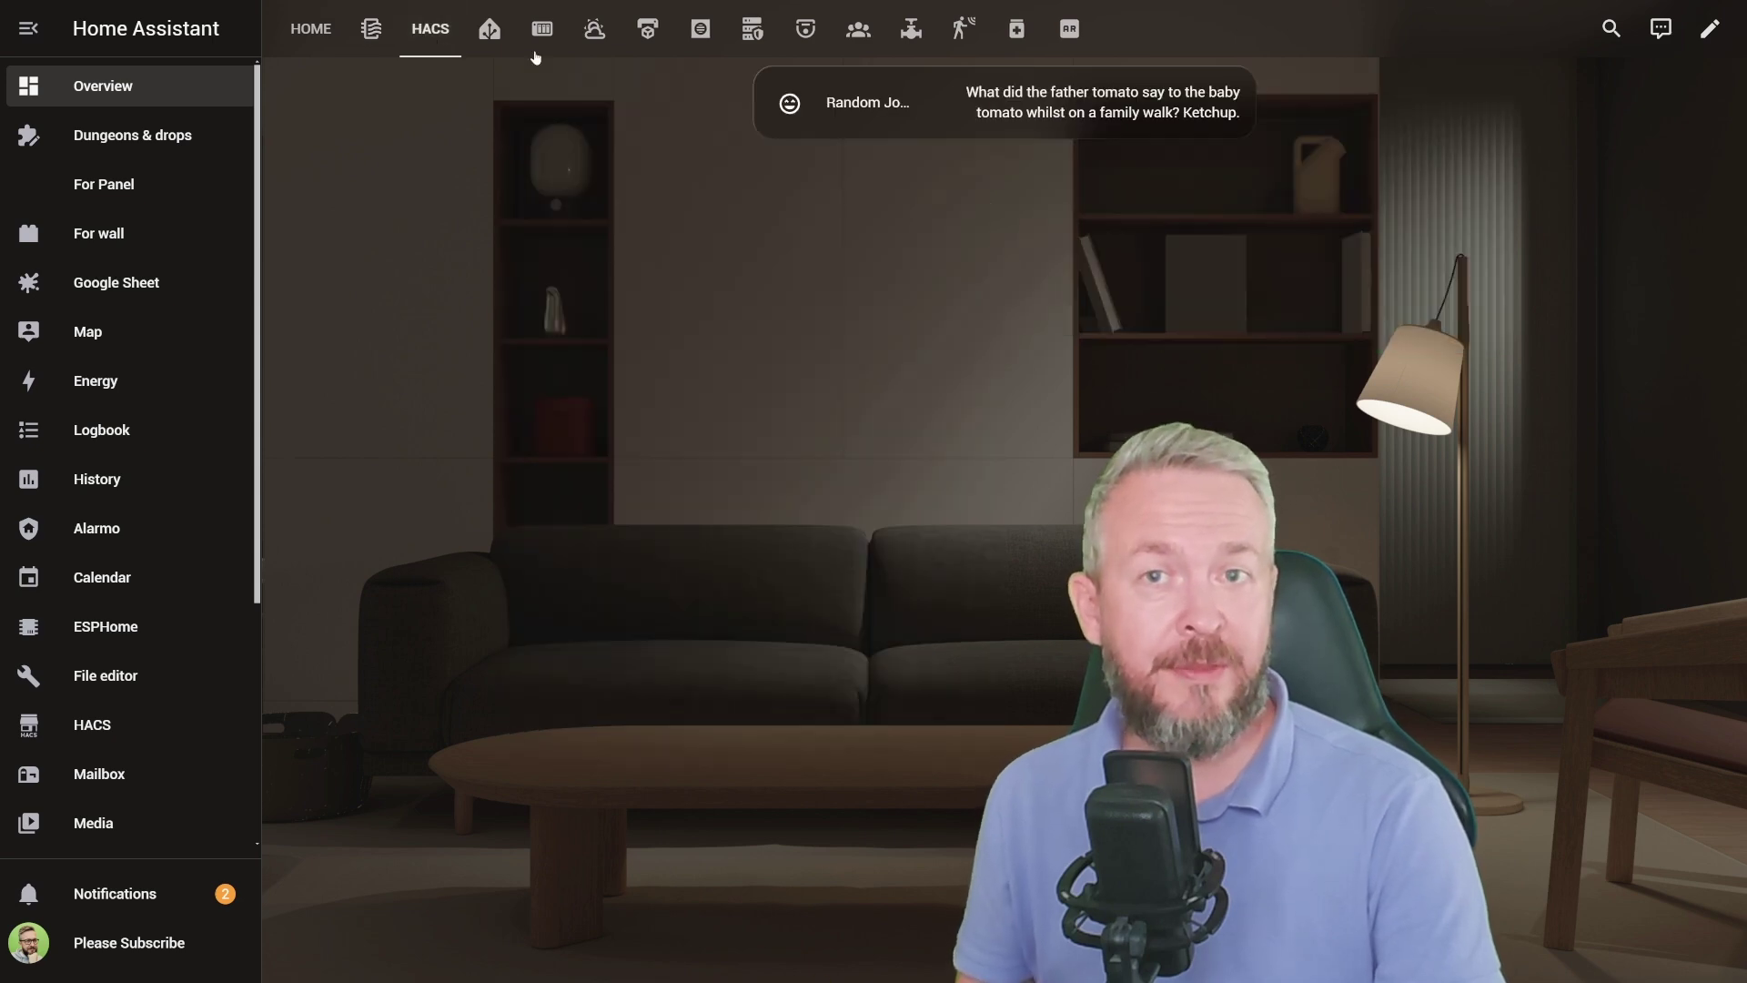
left_click(487, 34)
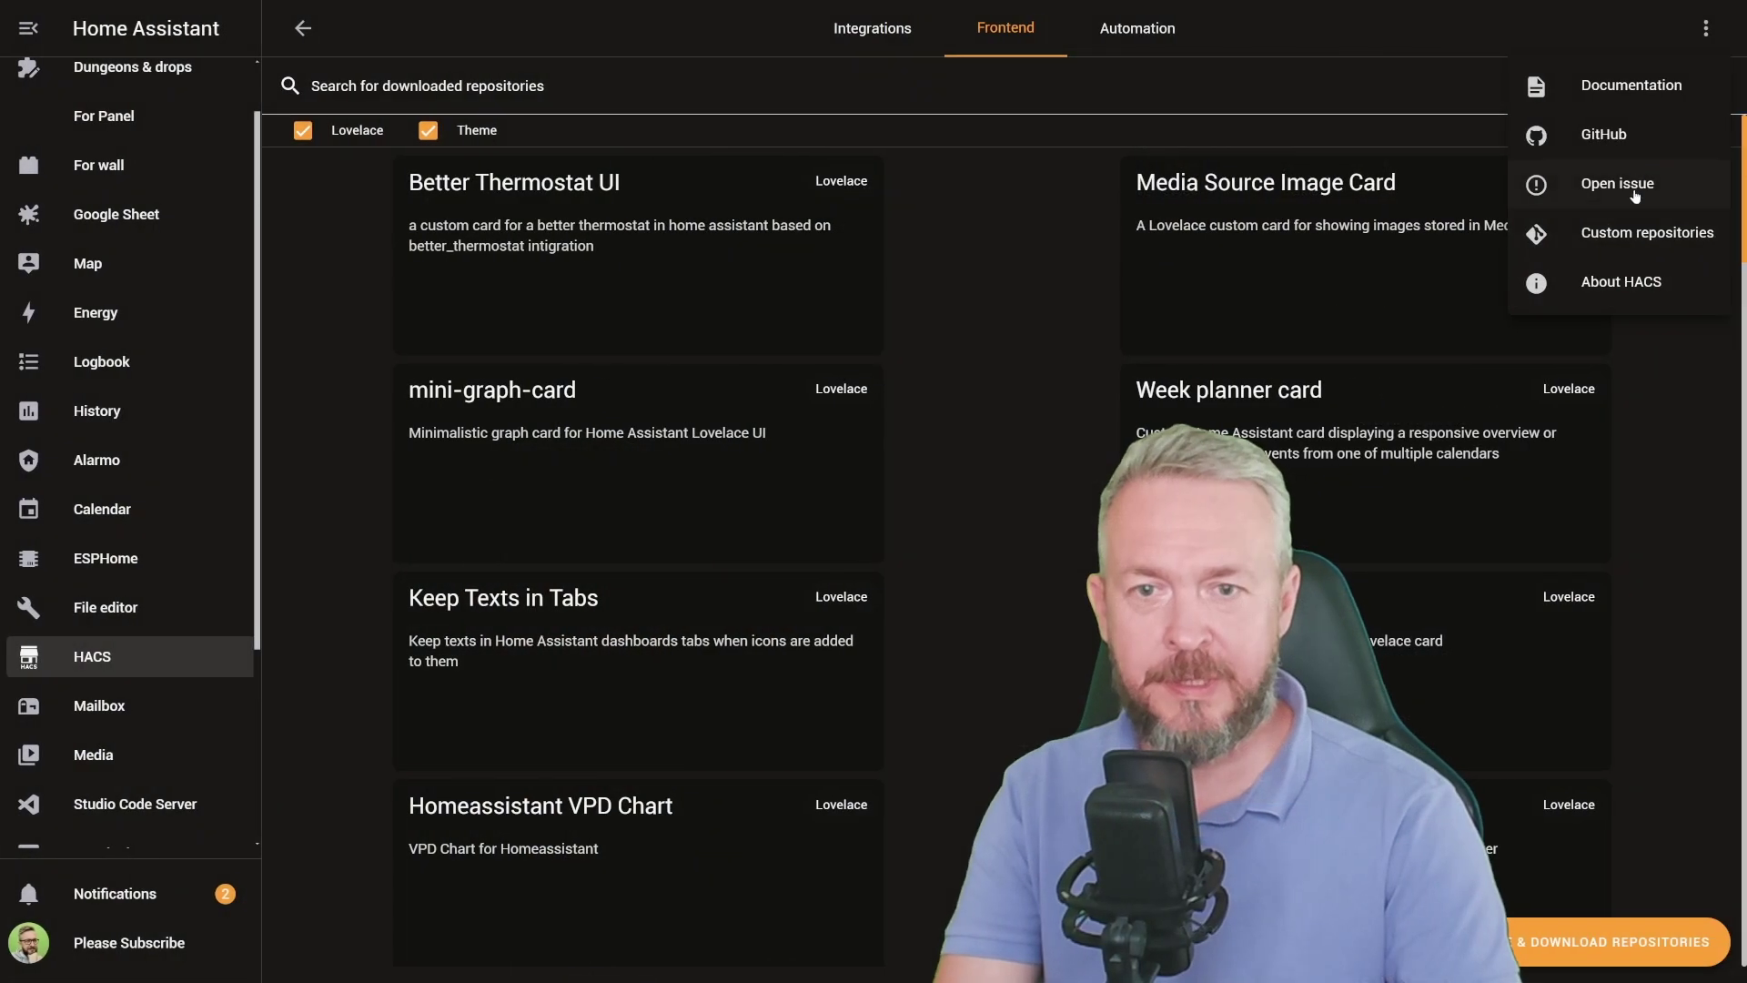
Add the lunar-phase-card repository as a custom Lovelace repository and download Lunar Phase Card
left_click(1646, 232)
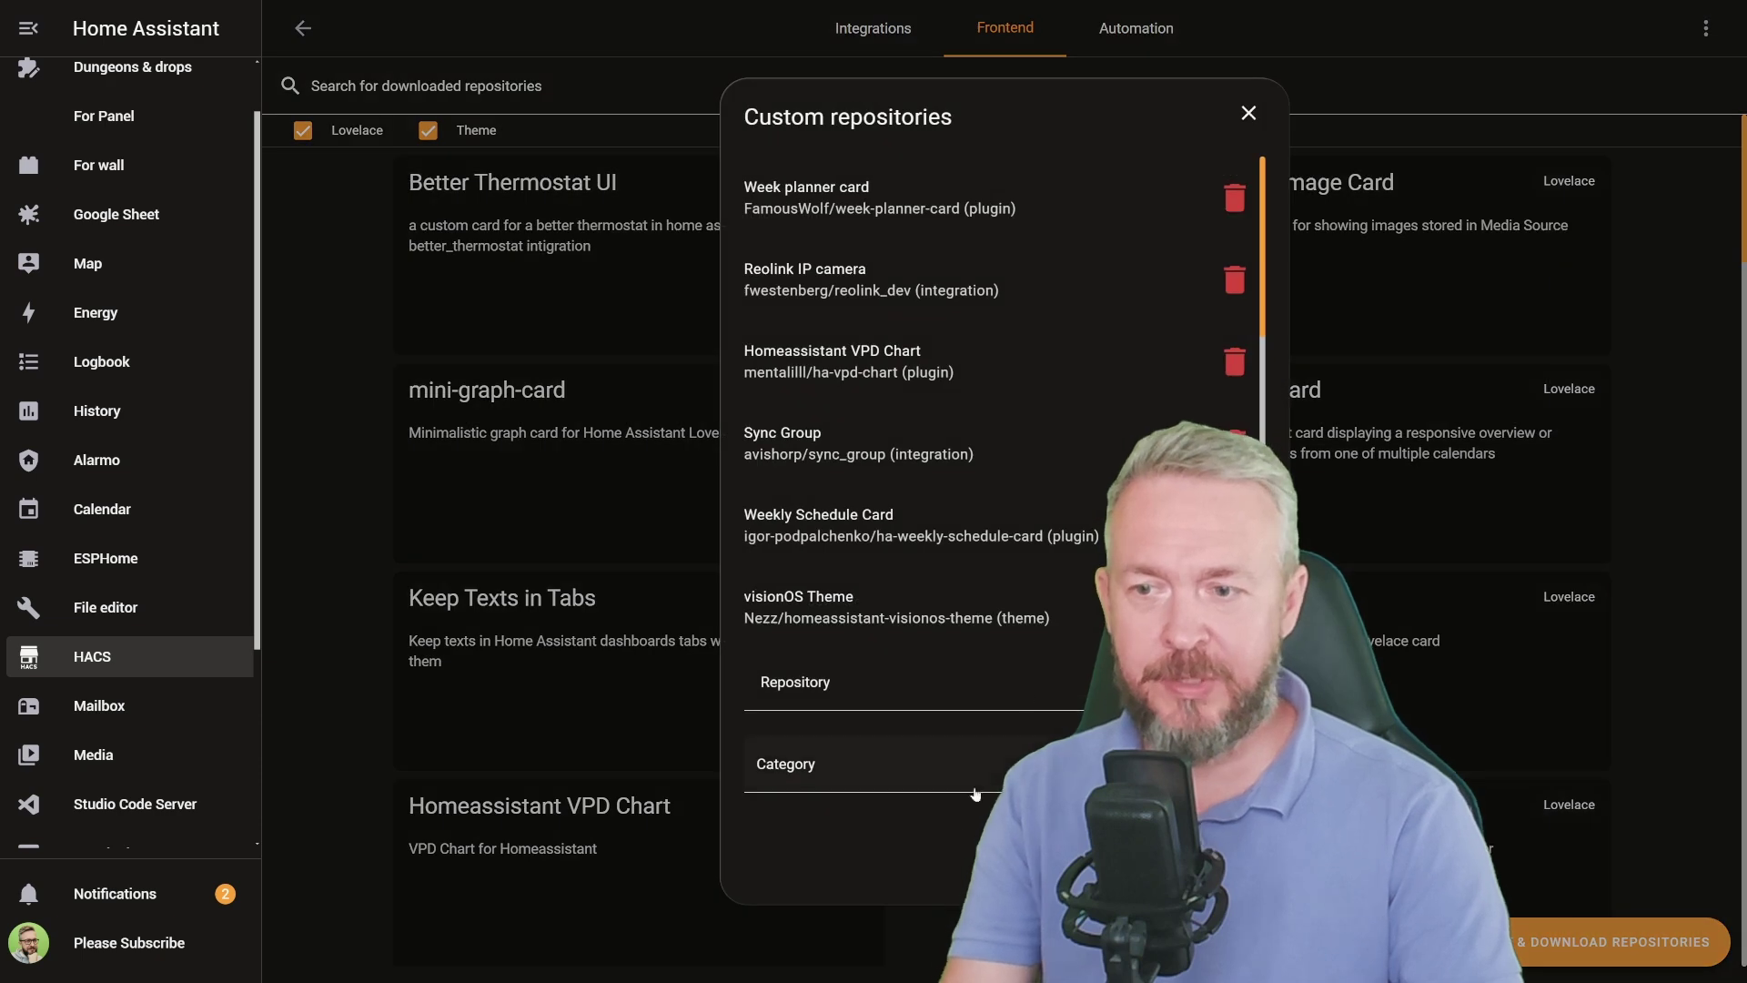
left_click(908, 693)
type("https://github.com/ngocjohn/lunar-phase-card")
left_click(933, 746)
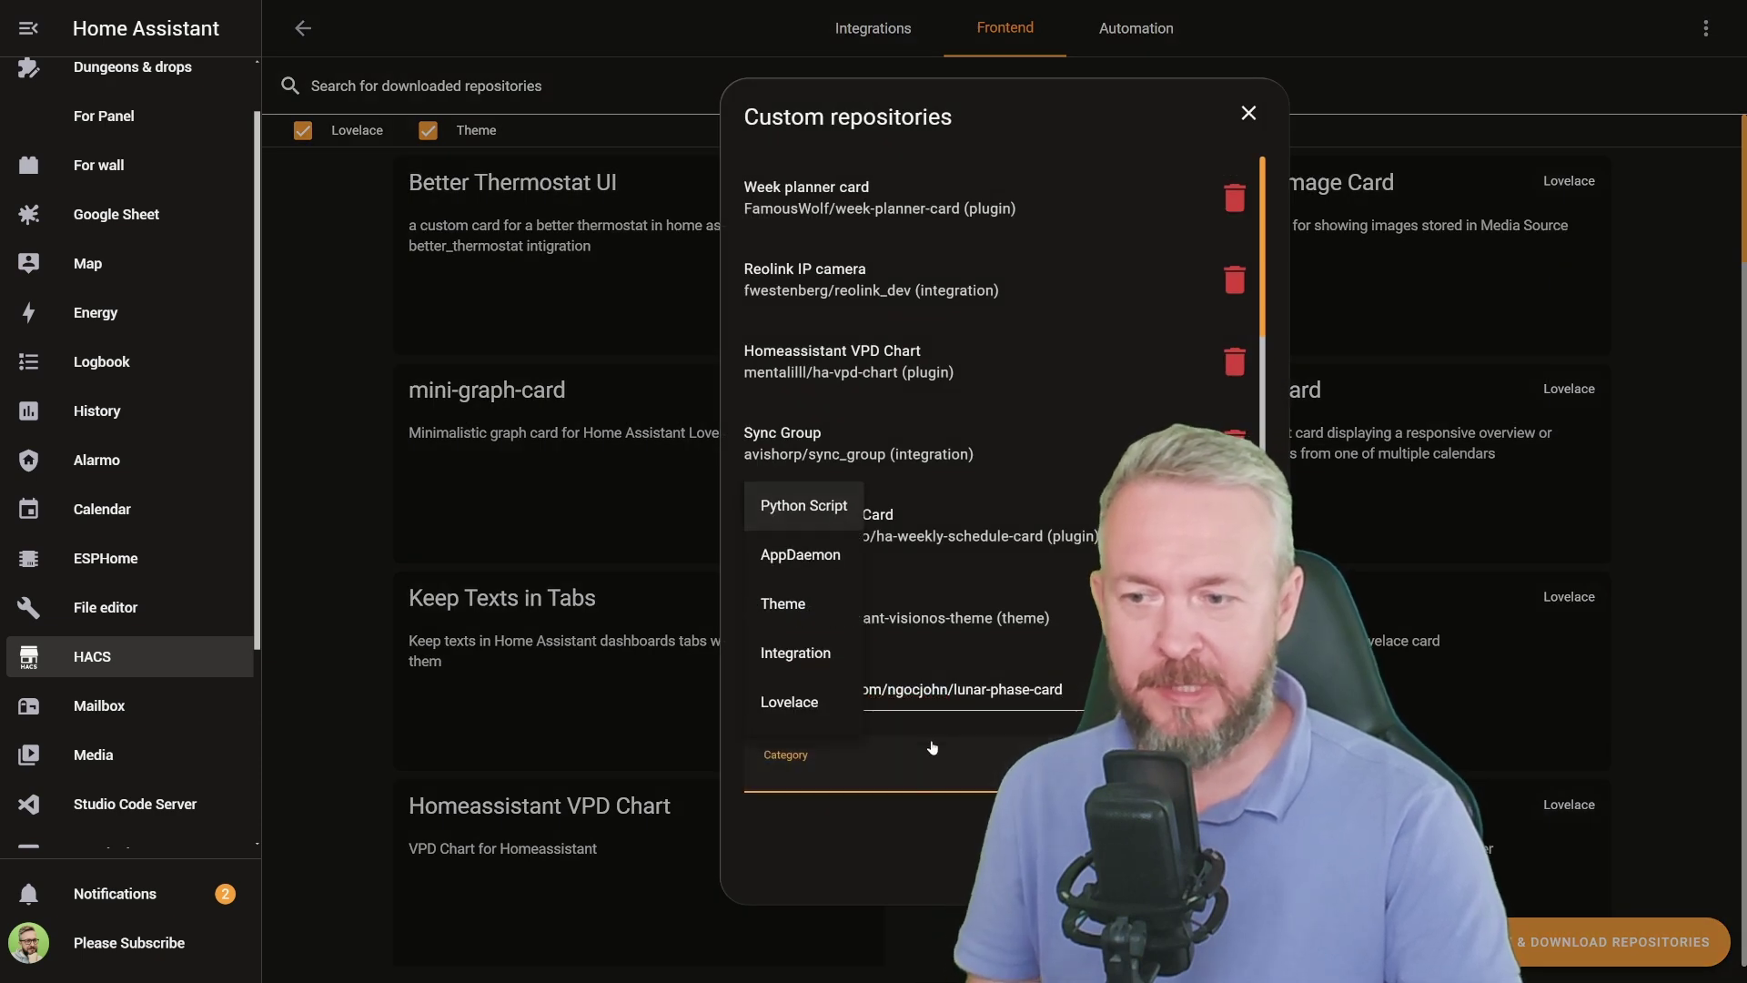
left_click(786, 703)
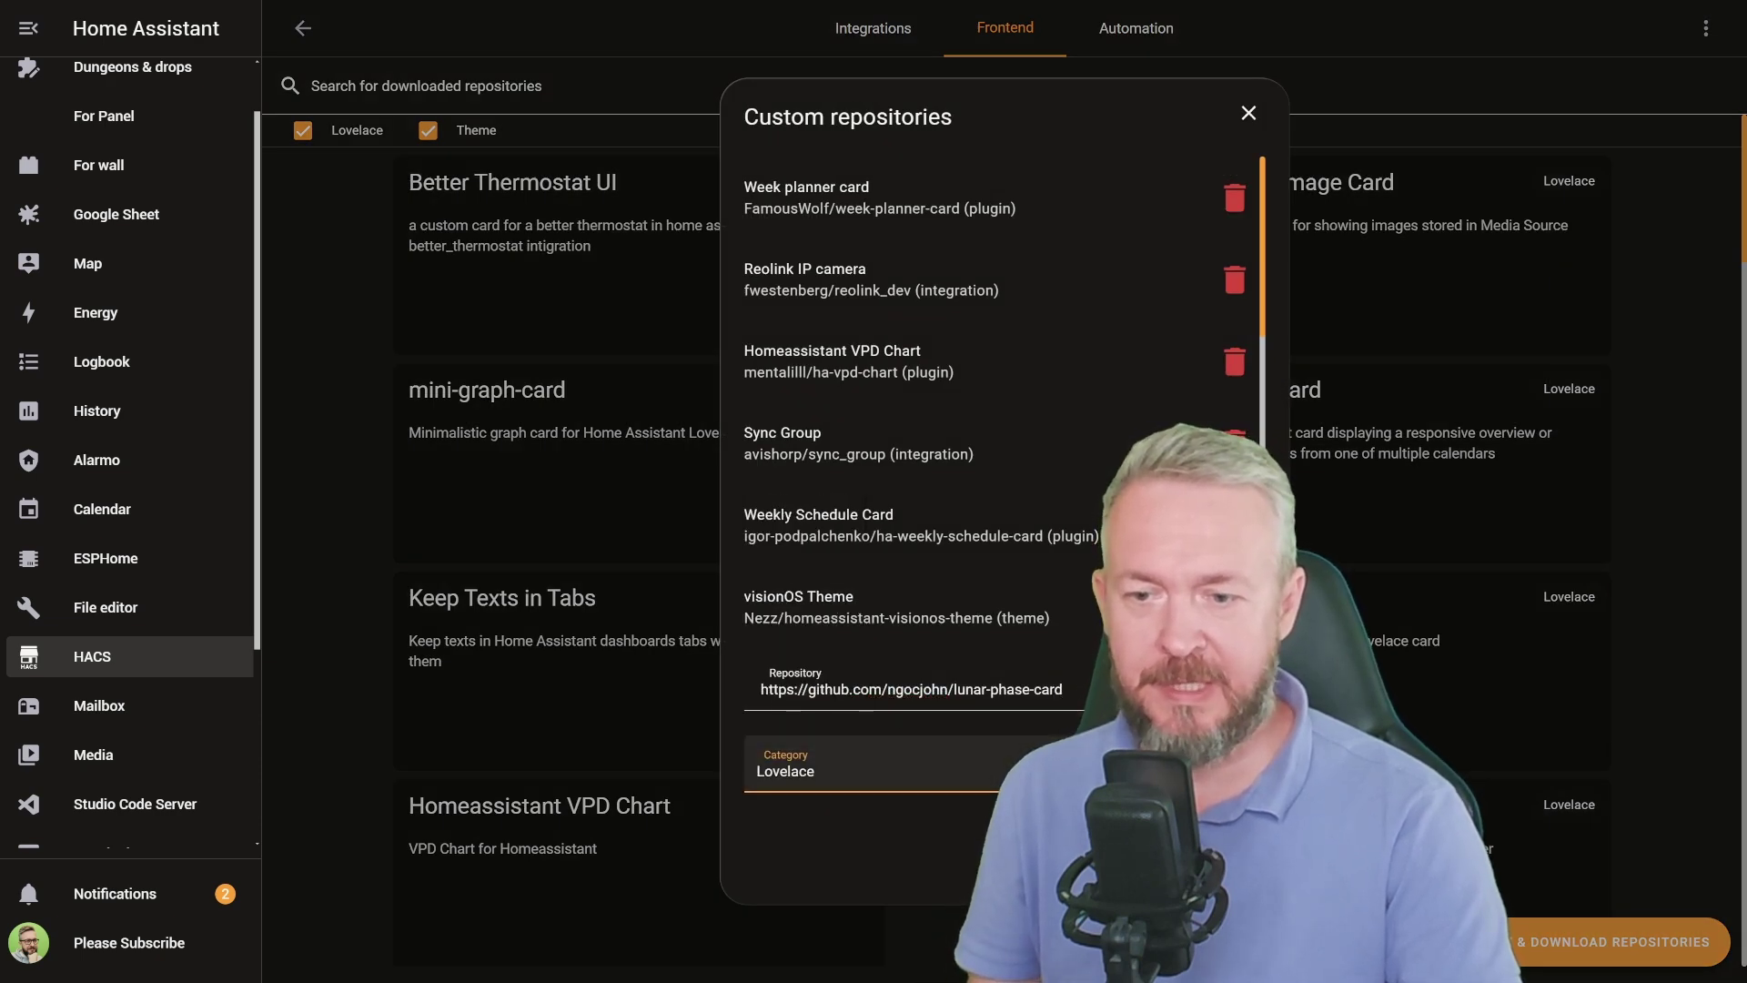
left_click(1242, 869)
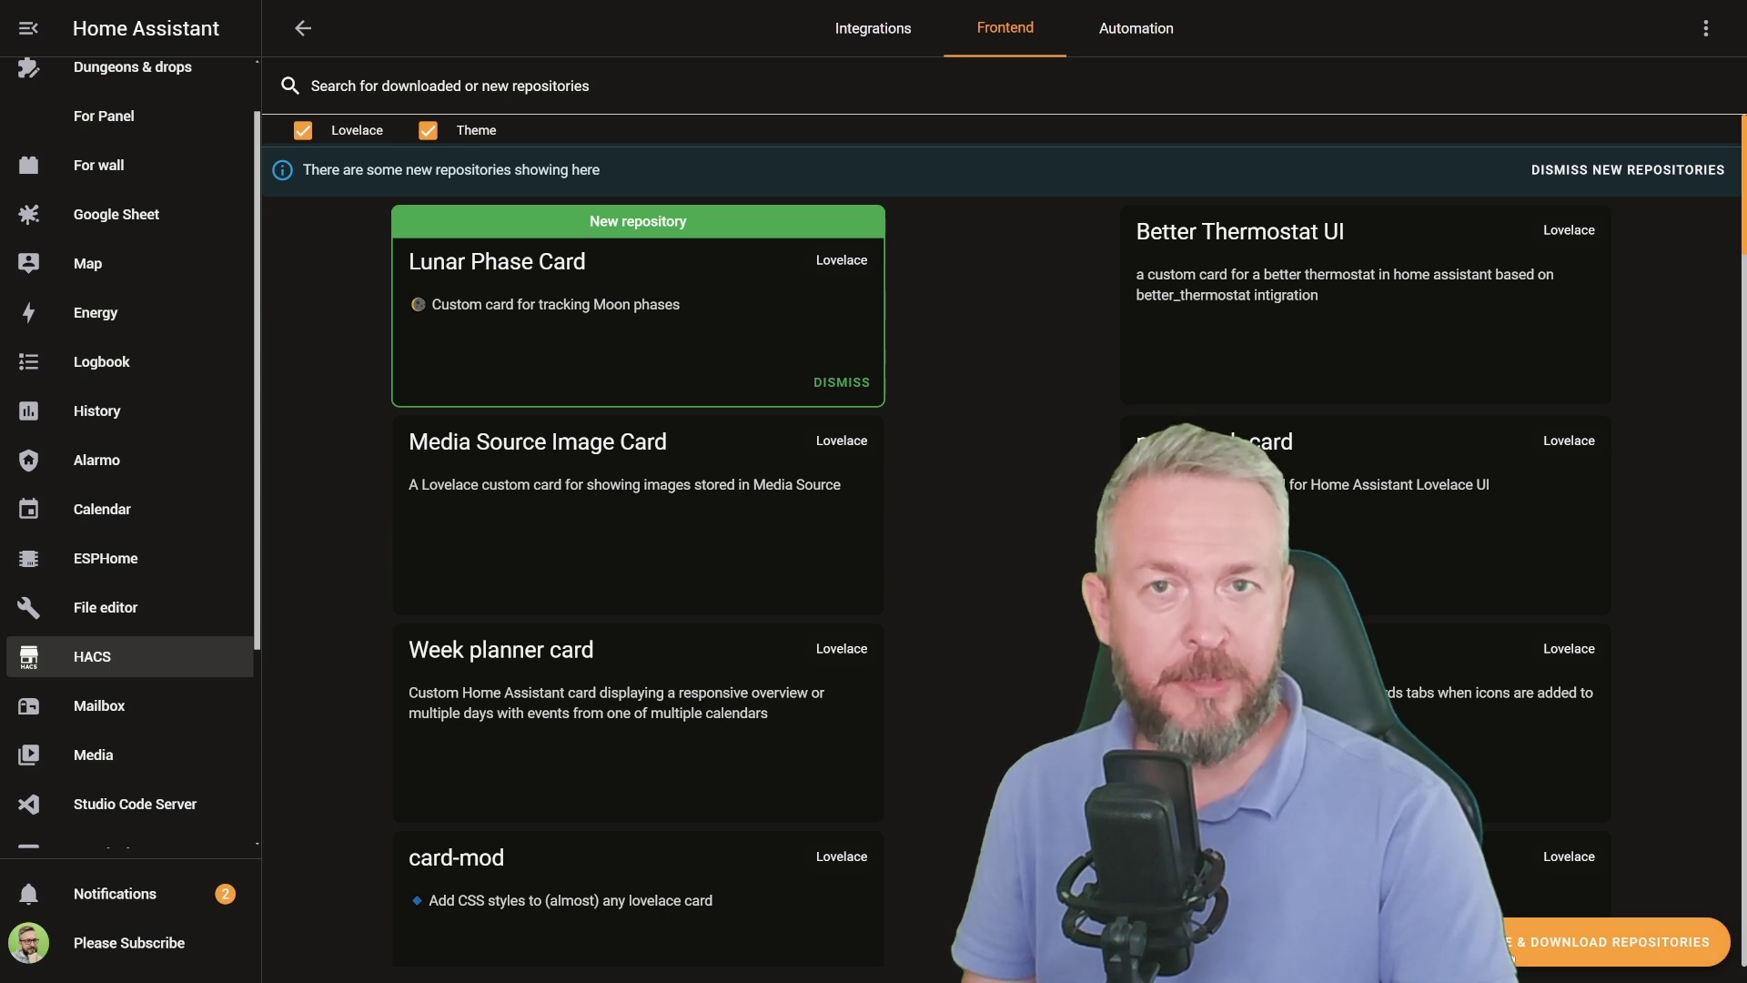
left_click(580, 292)
left_click(1641, 941)
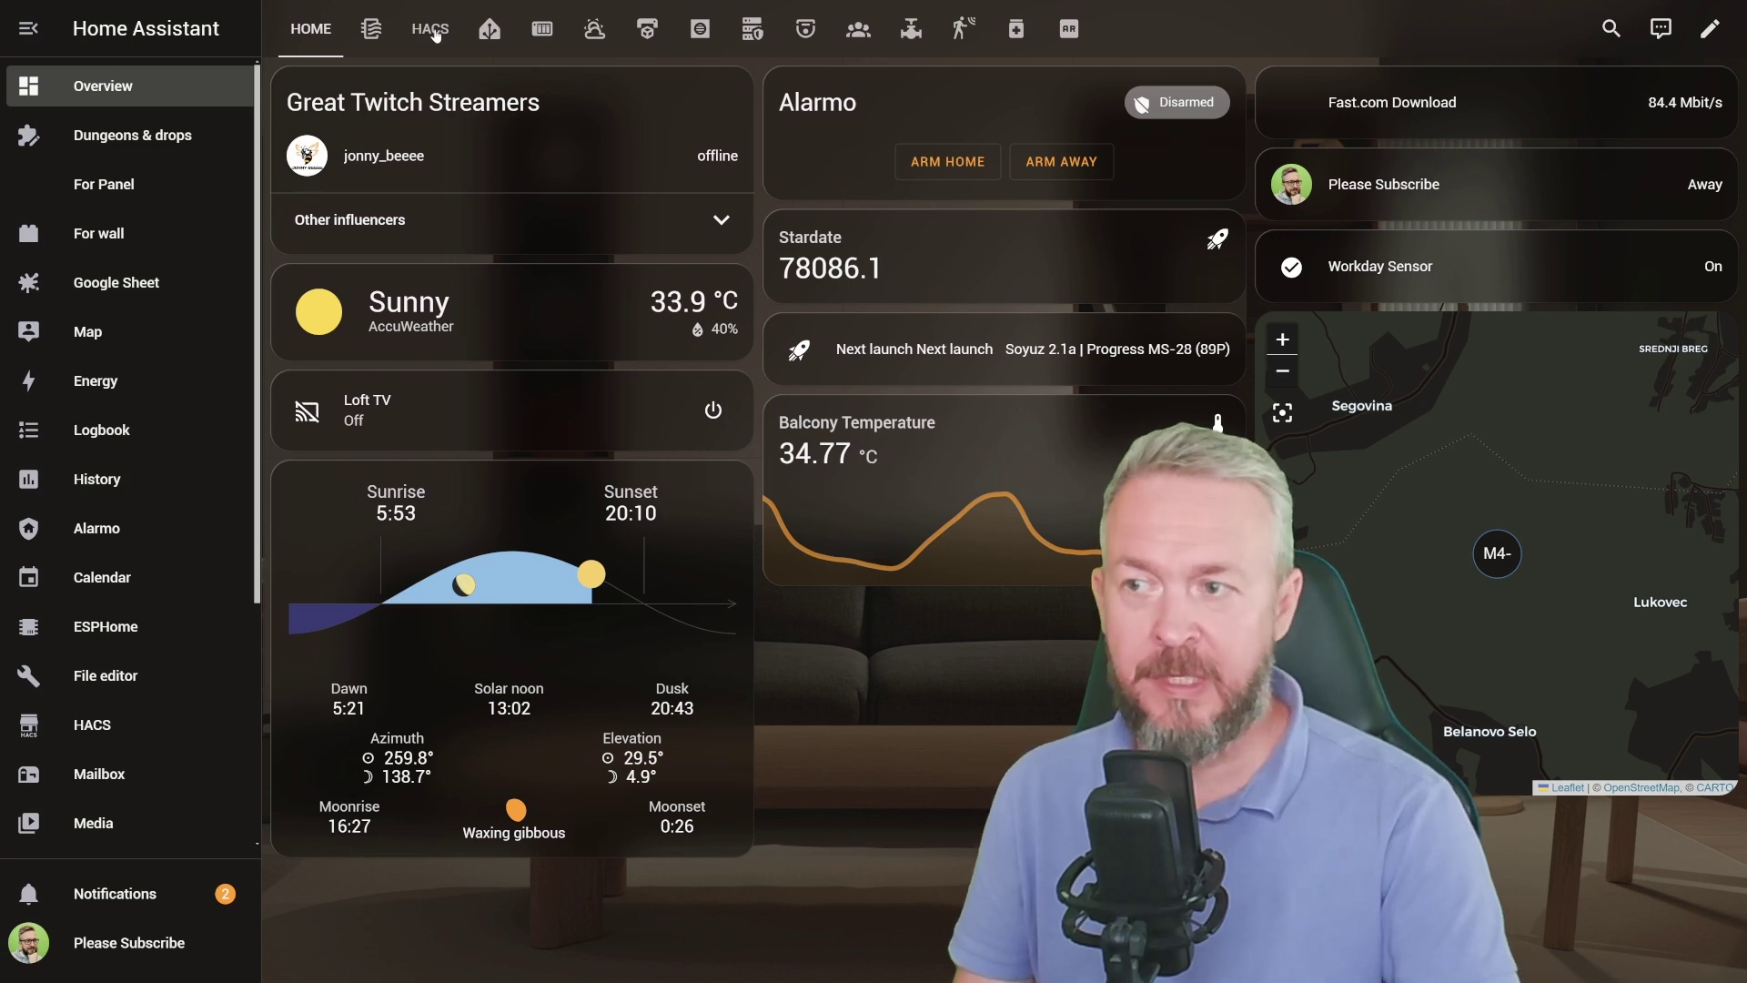
Start adding a Lunar Phase Card to the HACS dashboard view, searching 'lu'
left_click(431, 30)
left_click(1710, 28)
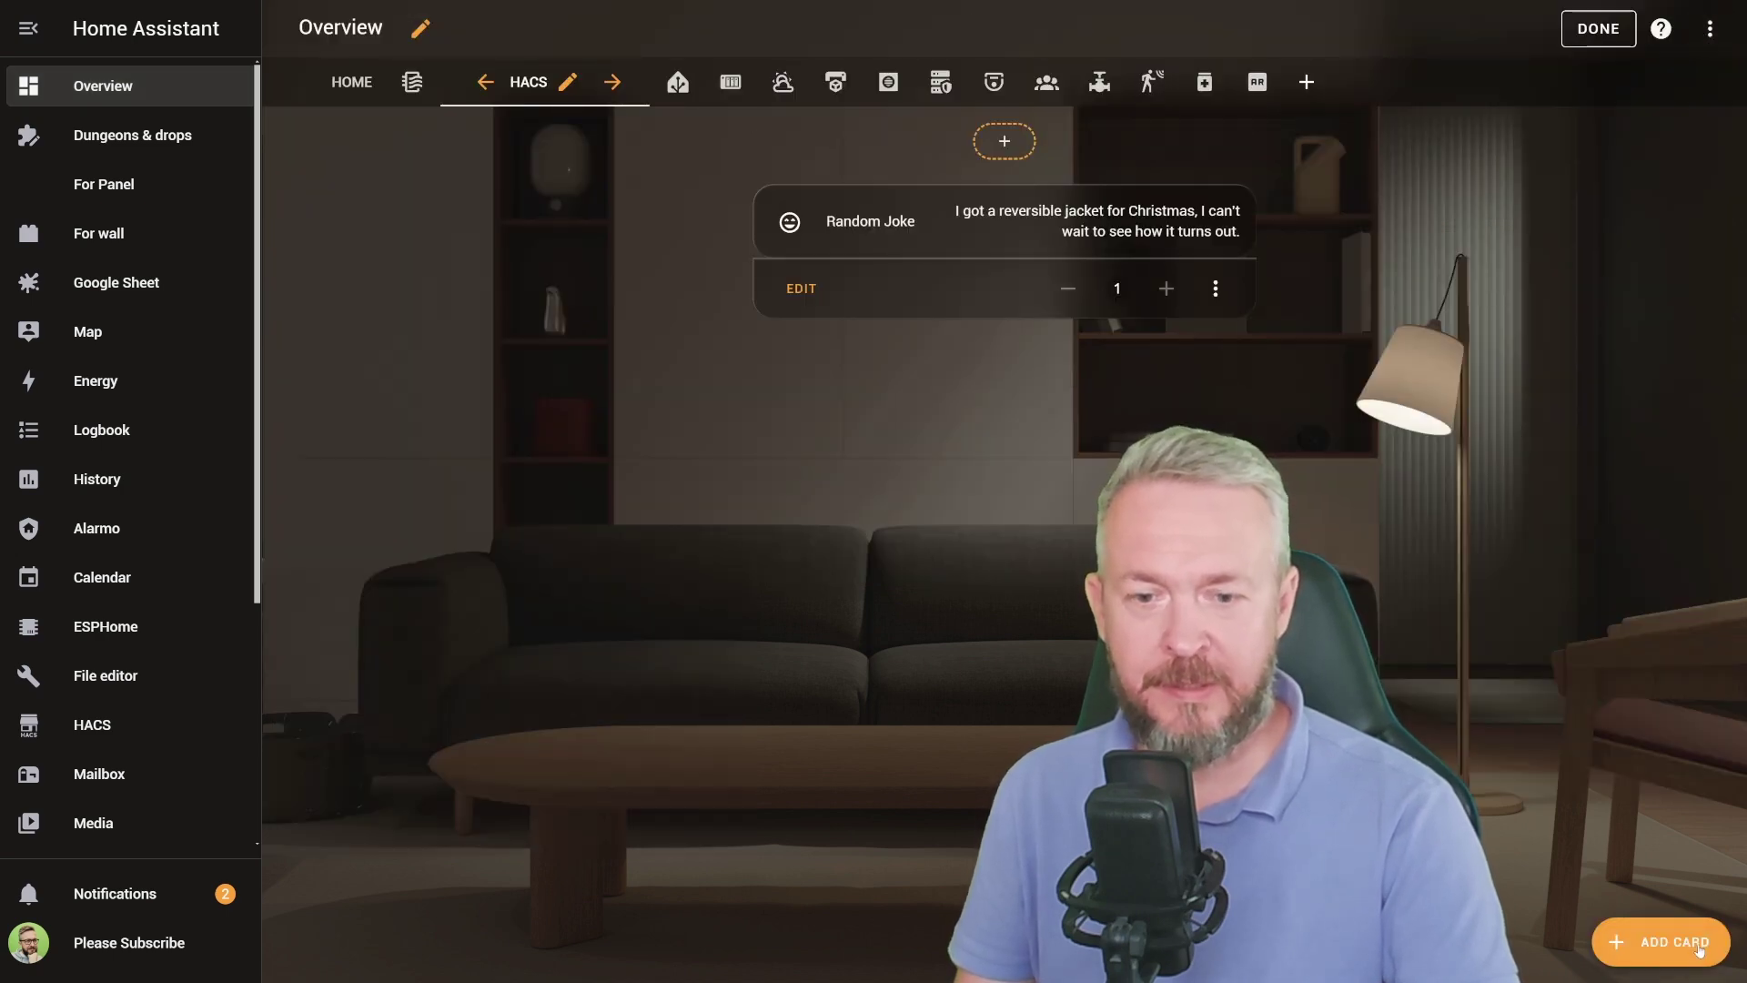
type("lun")
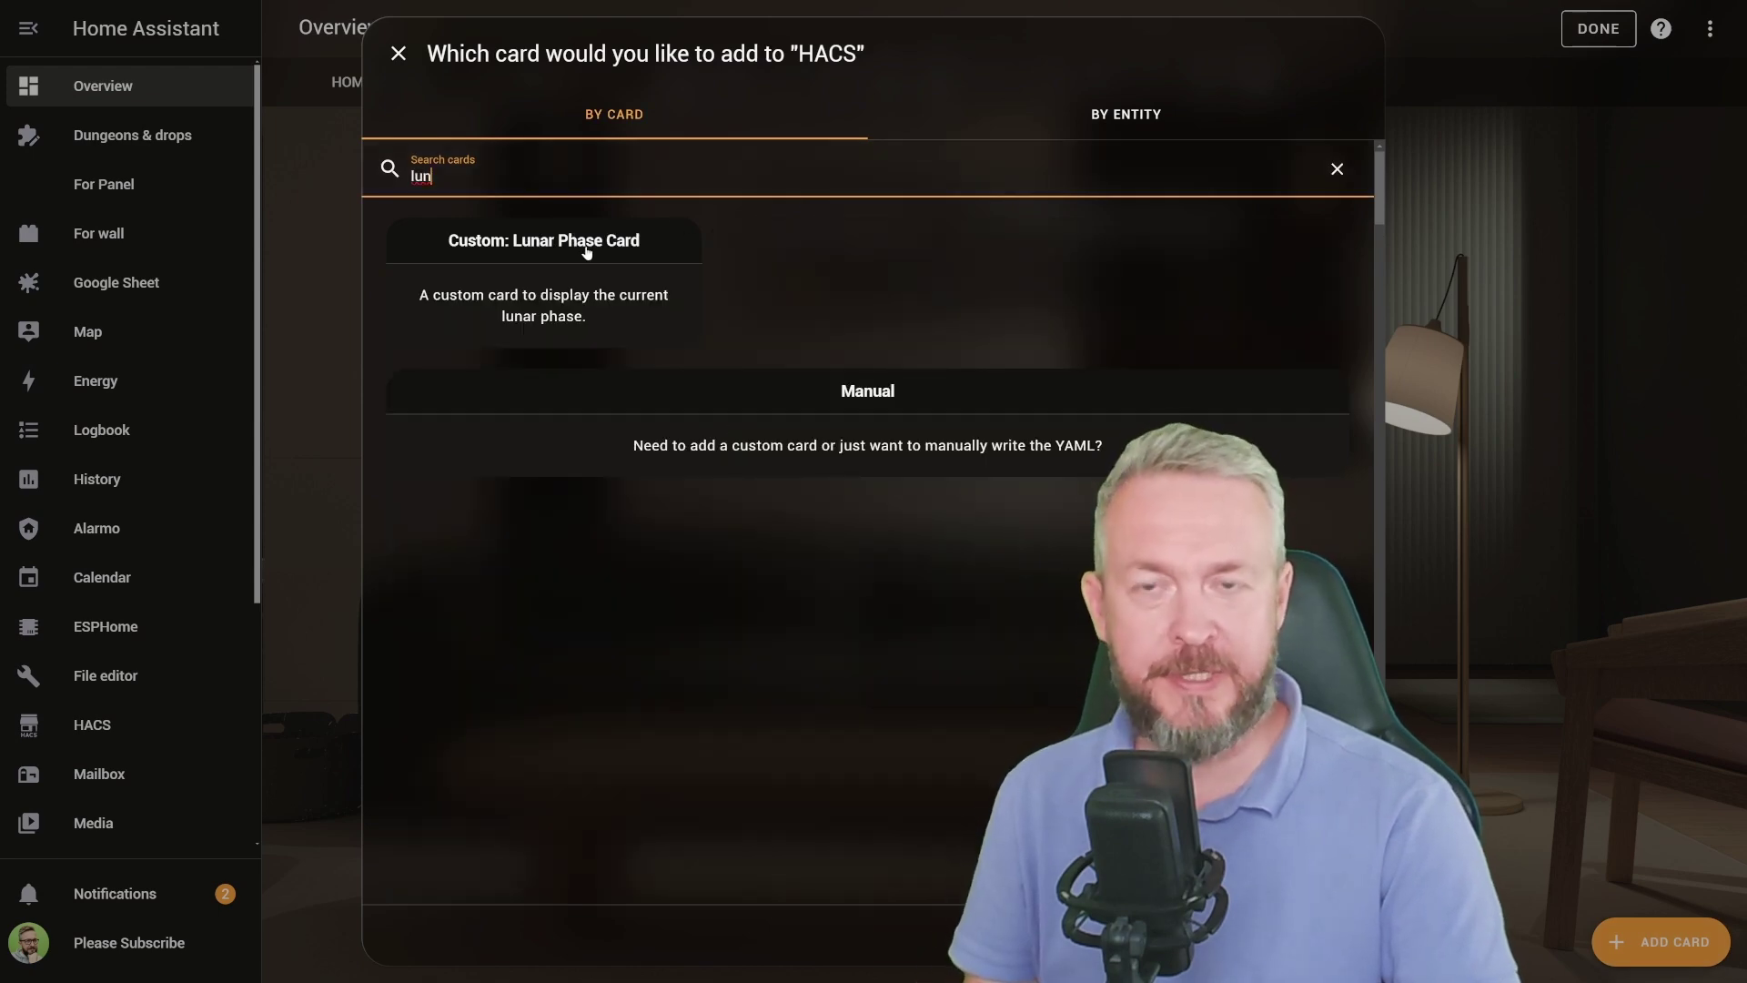
left_click(587, 246)
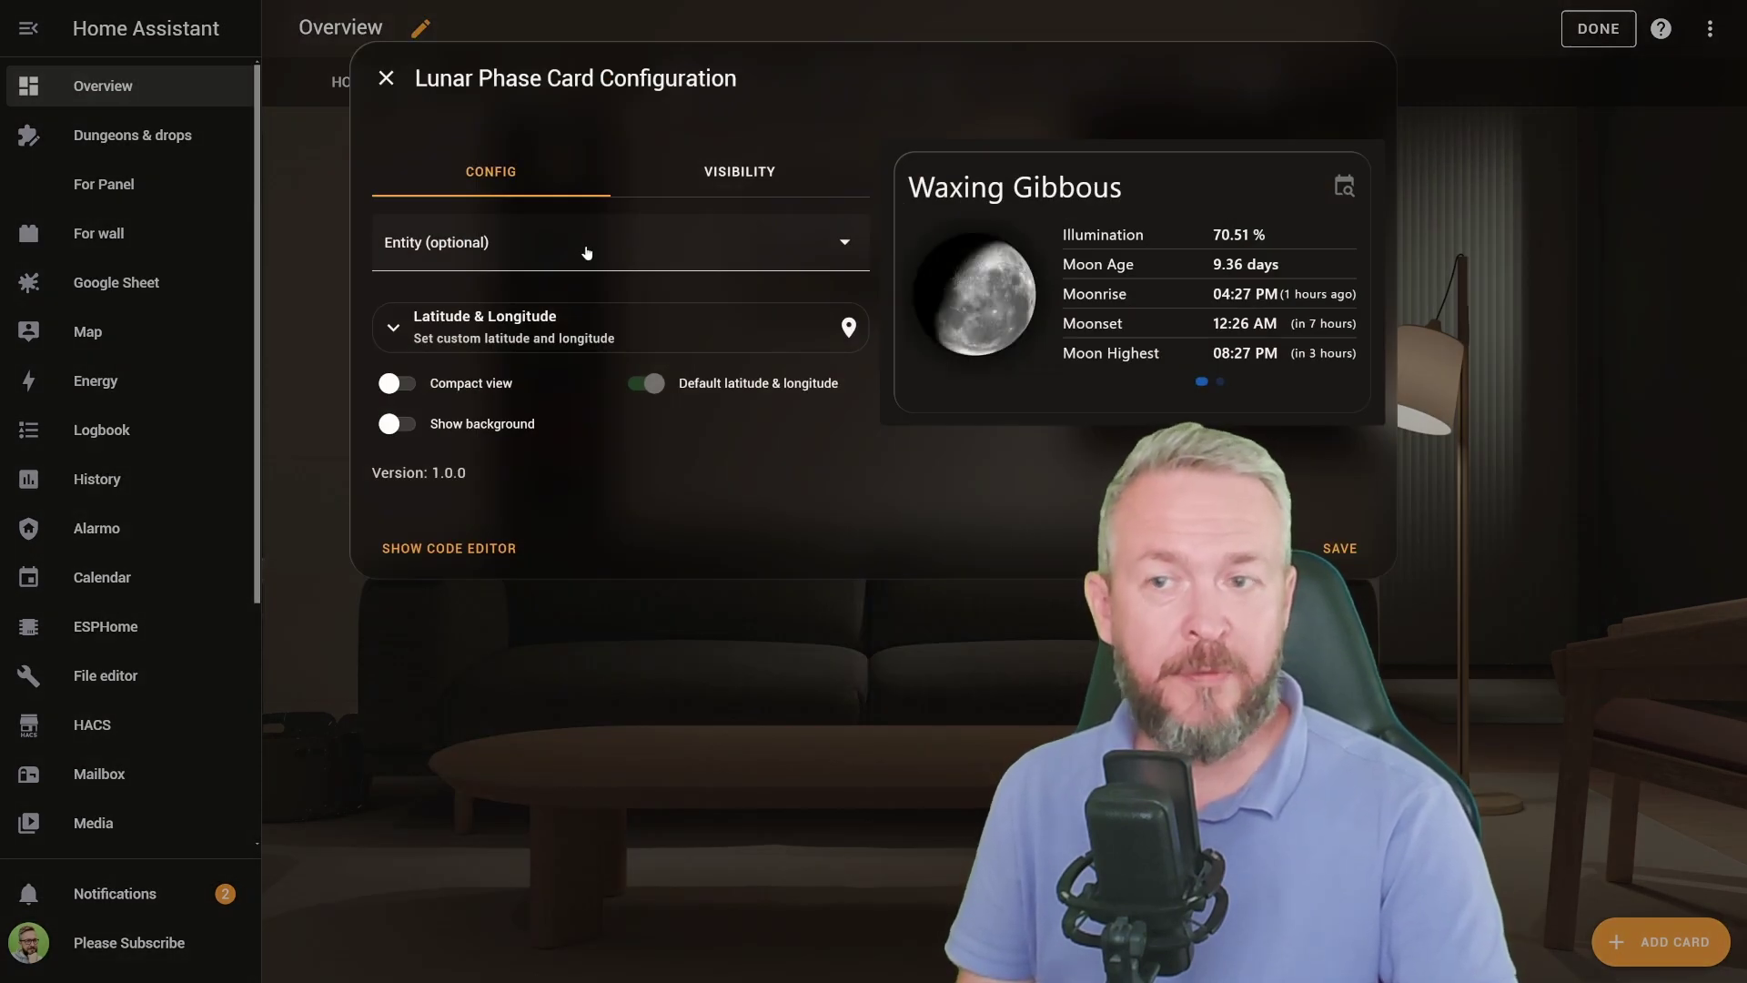
Leave compact view and background off, review the YAML, and save the card
left_click(577, 335)
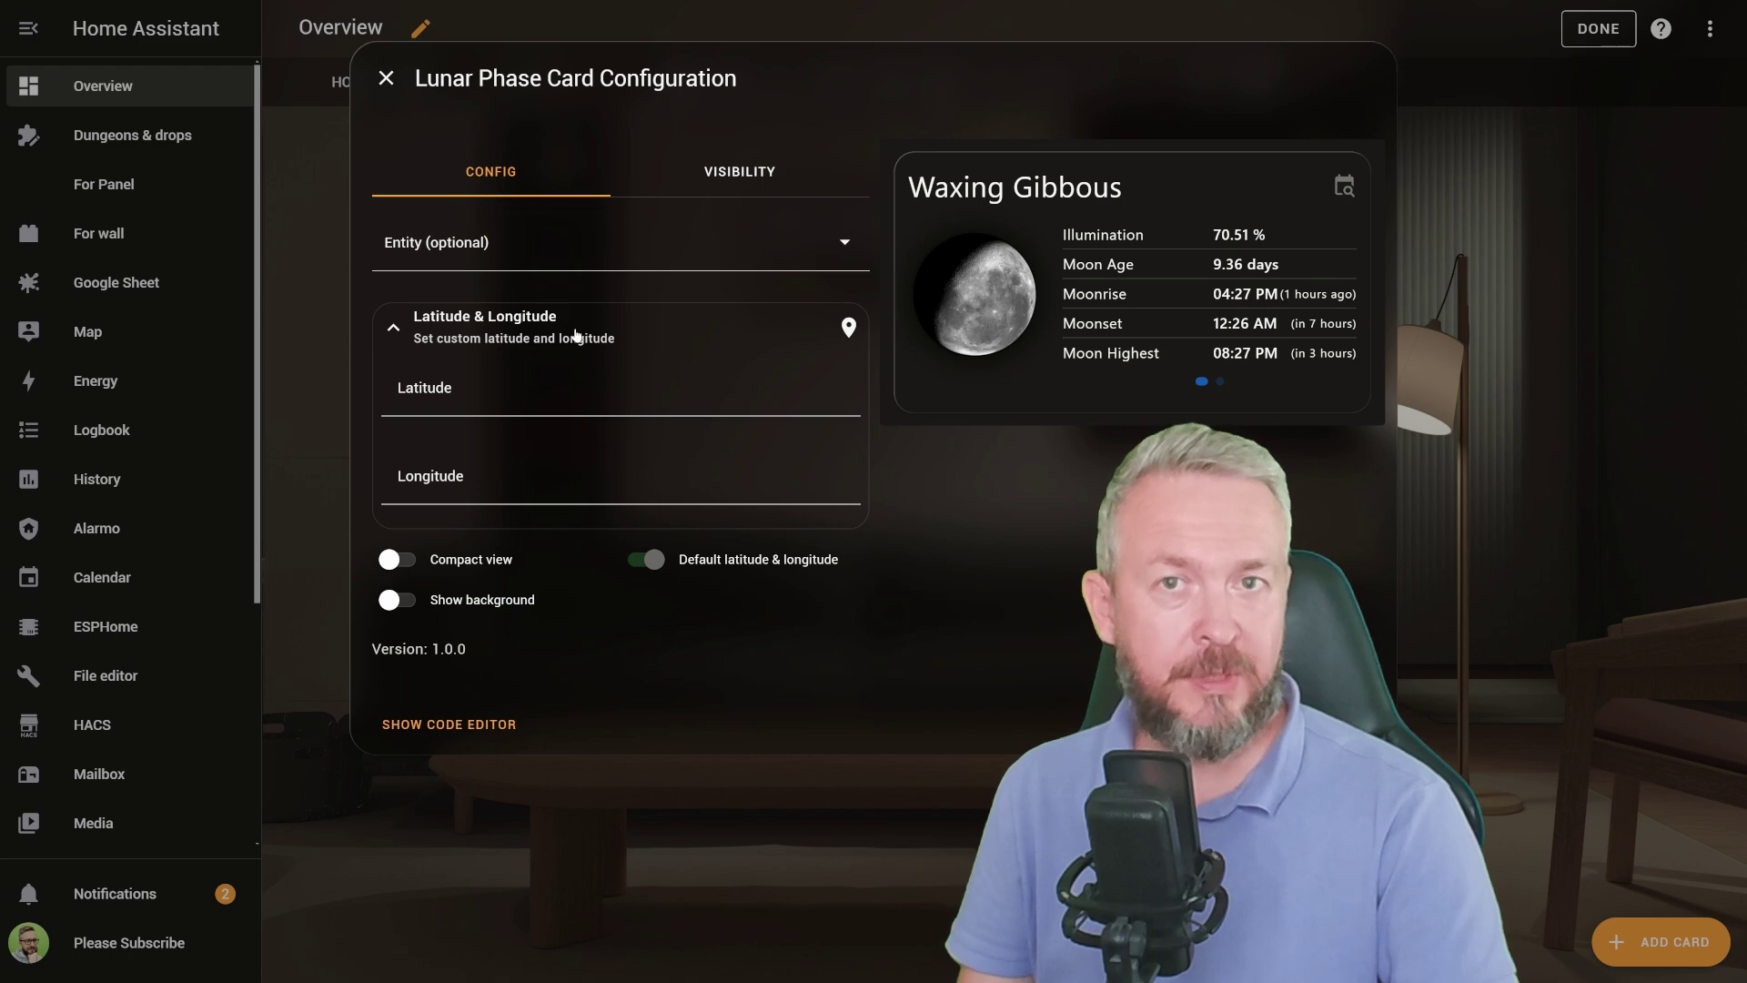
left_click(581, 334)
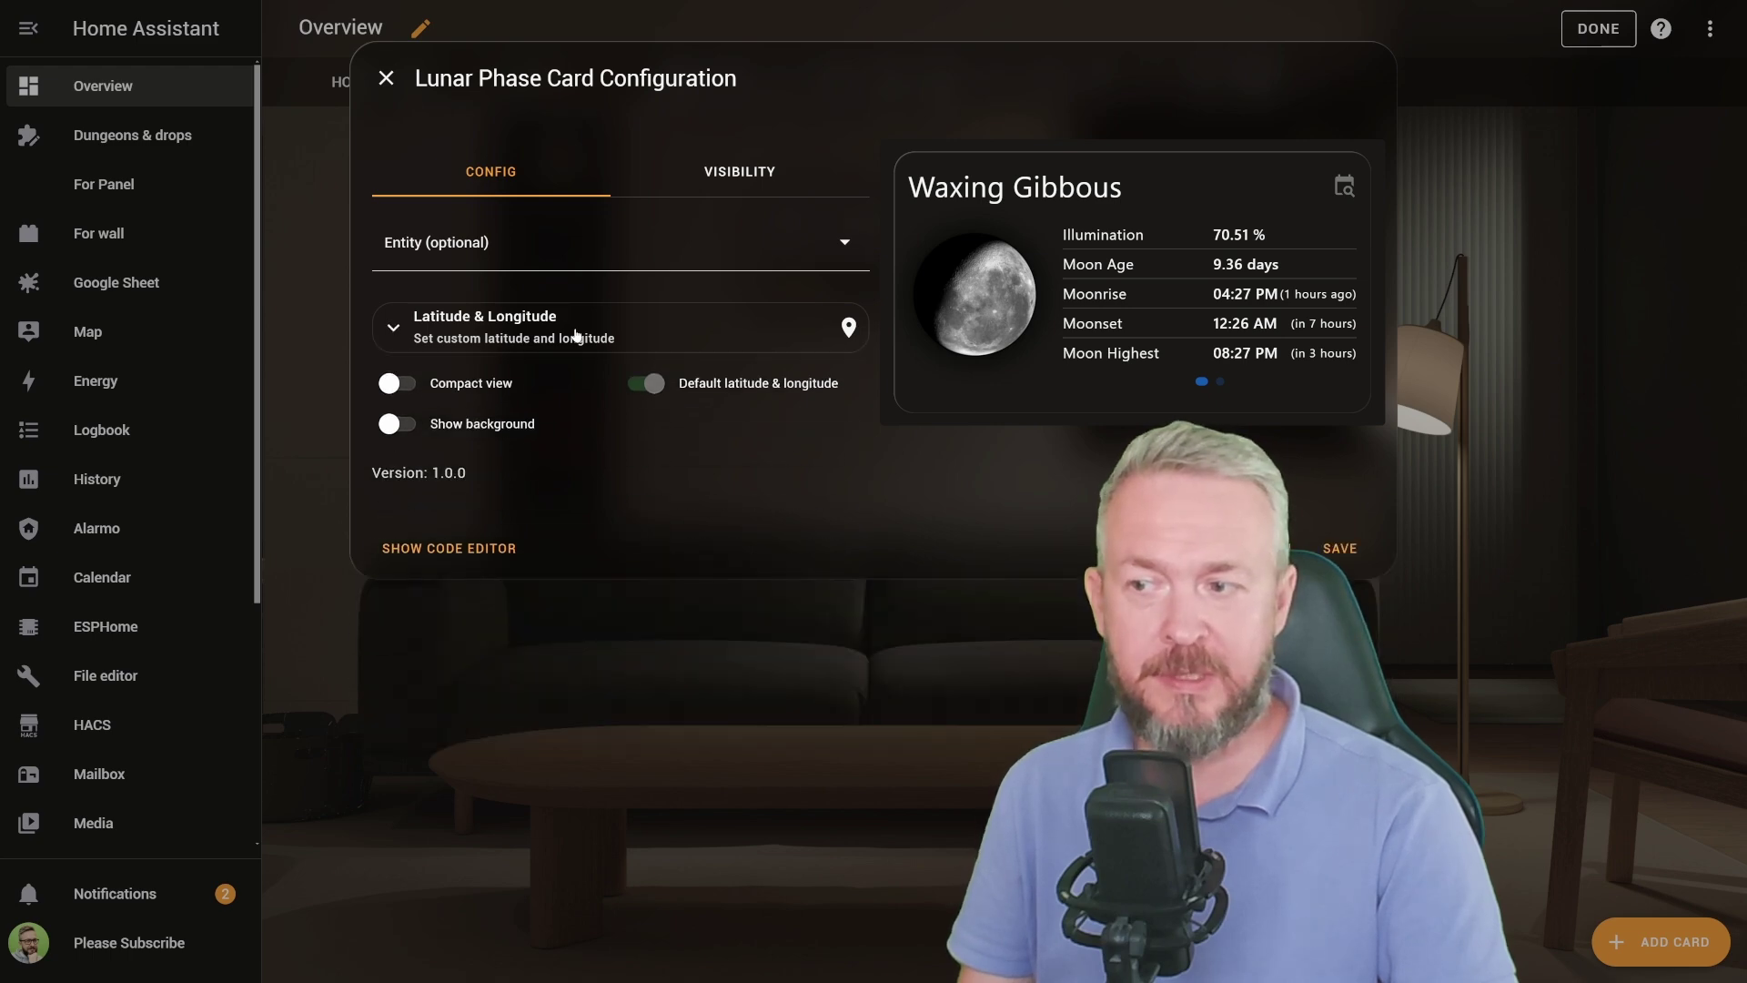
left_click(399, 385)
left_click(399, 385)
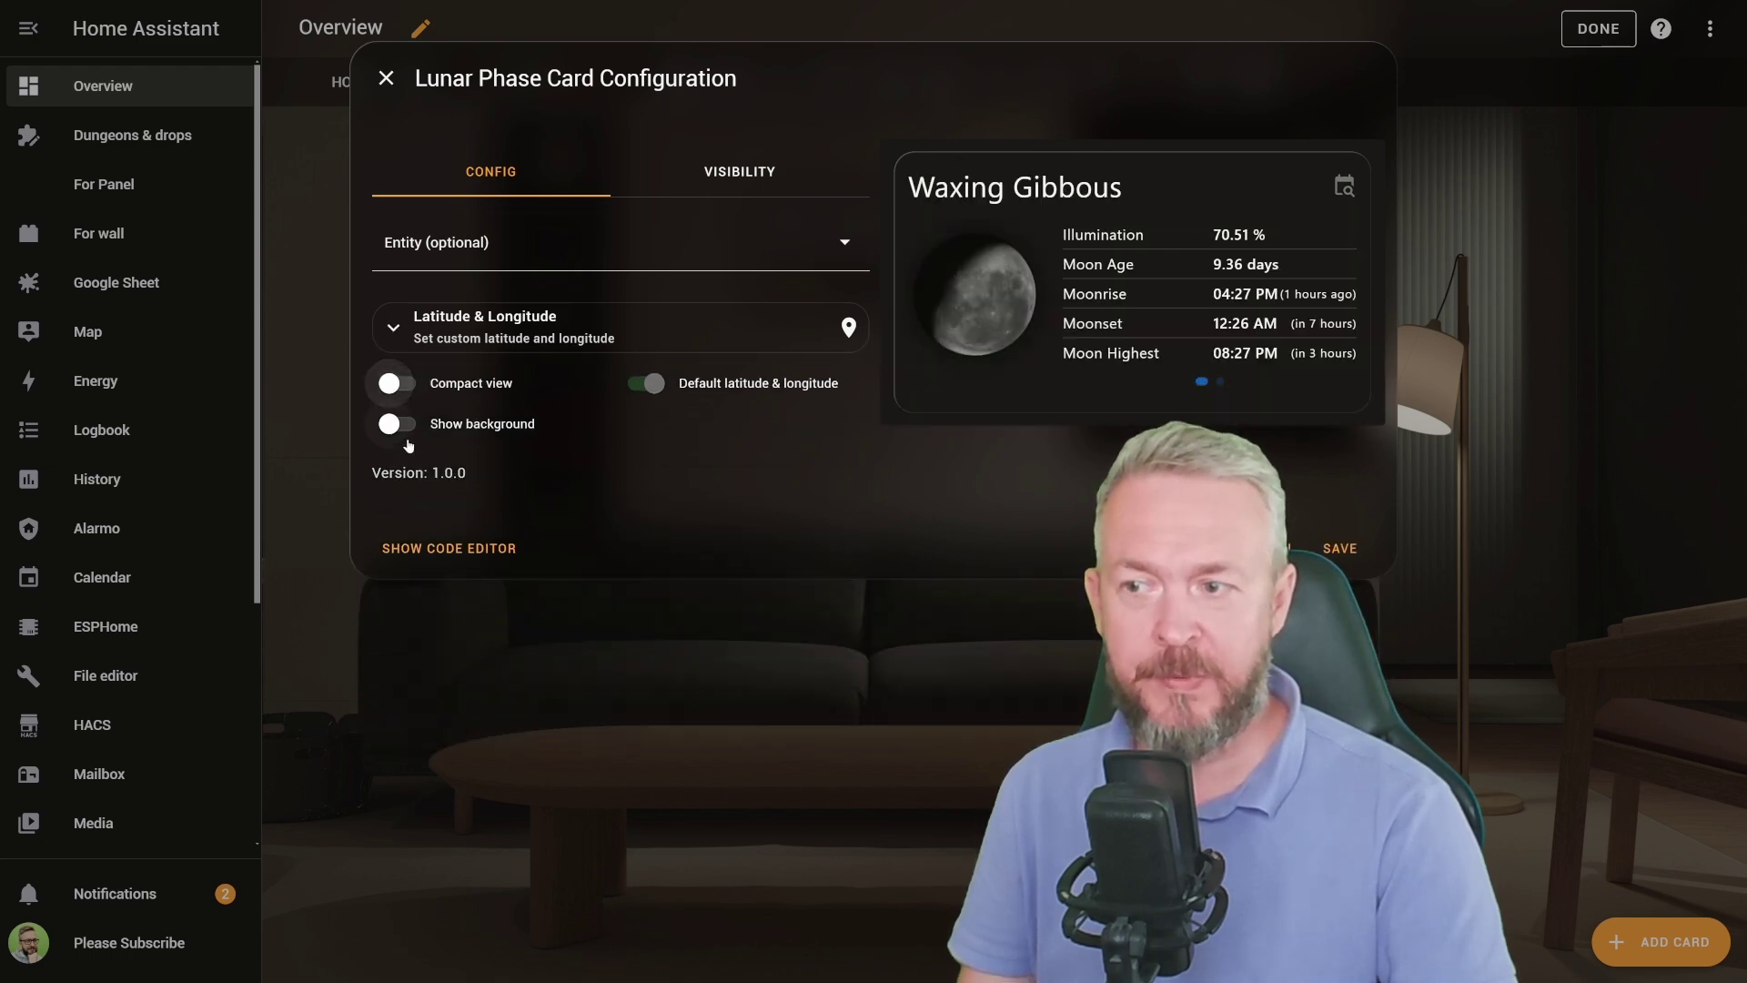
left_click(406, 430)
left_click(406, 433)
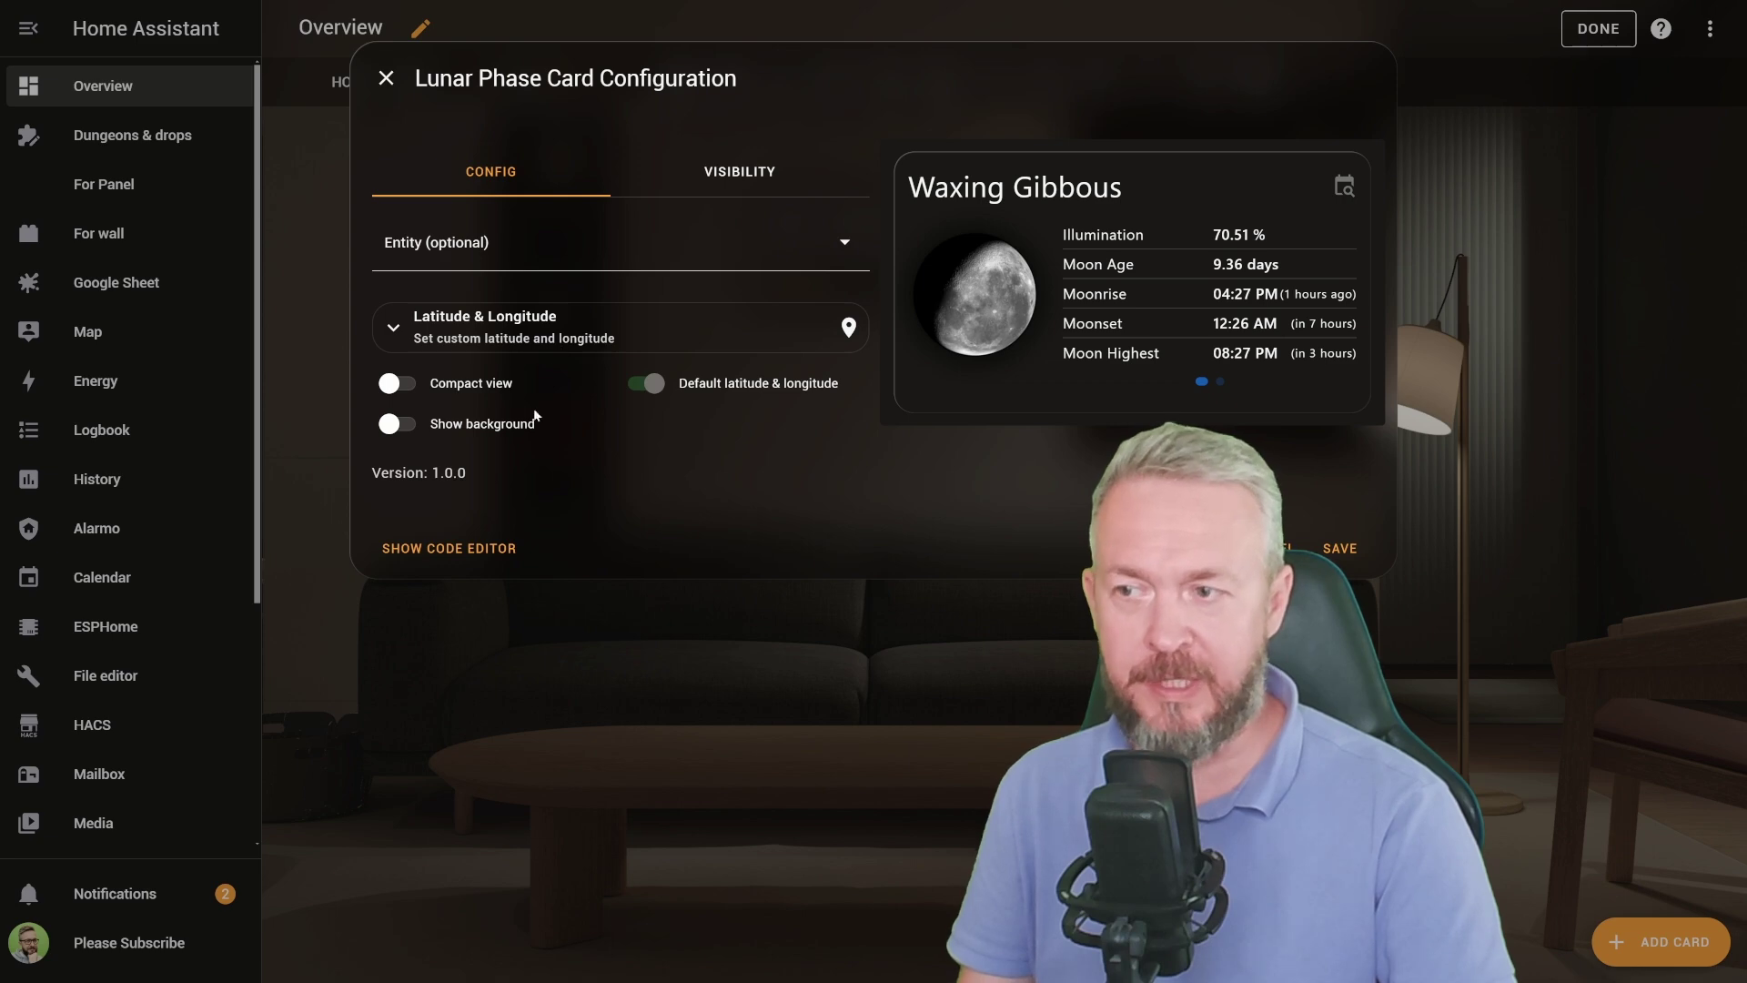
left_click(475, 548)
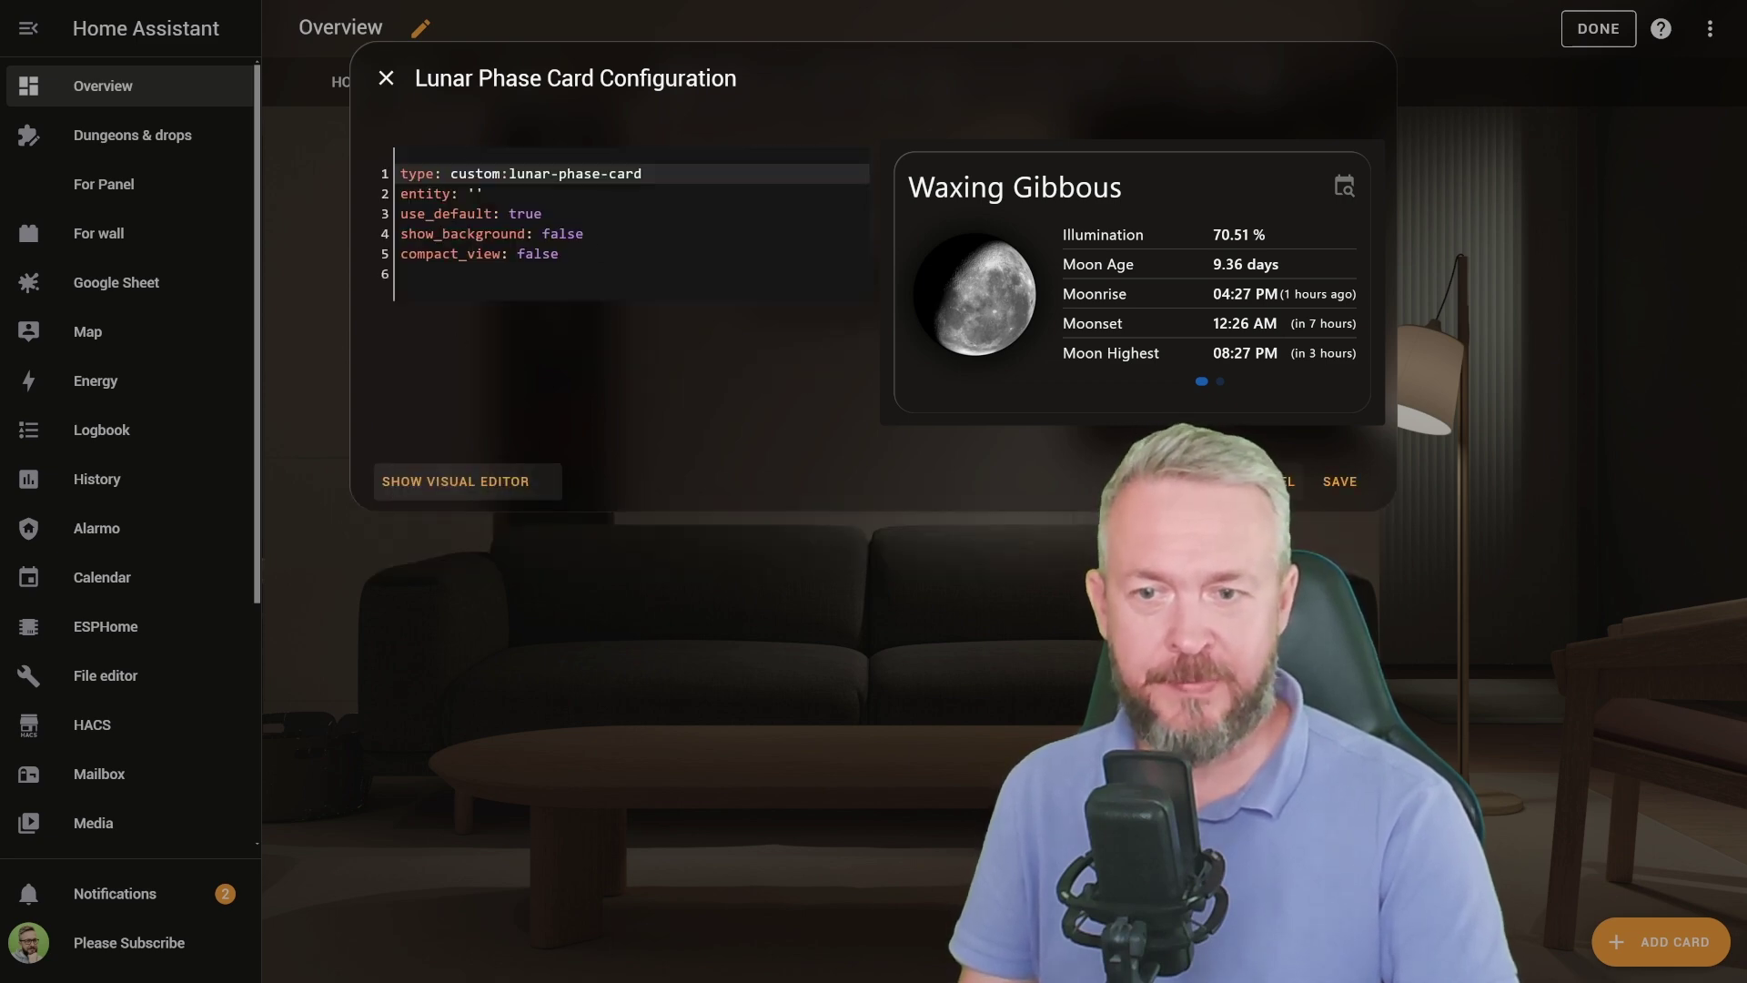
left_click(1324, 479)
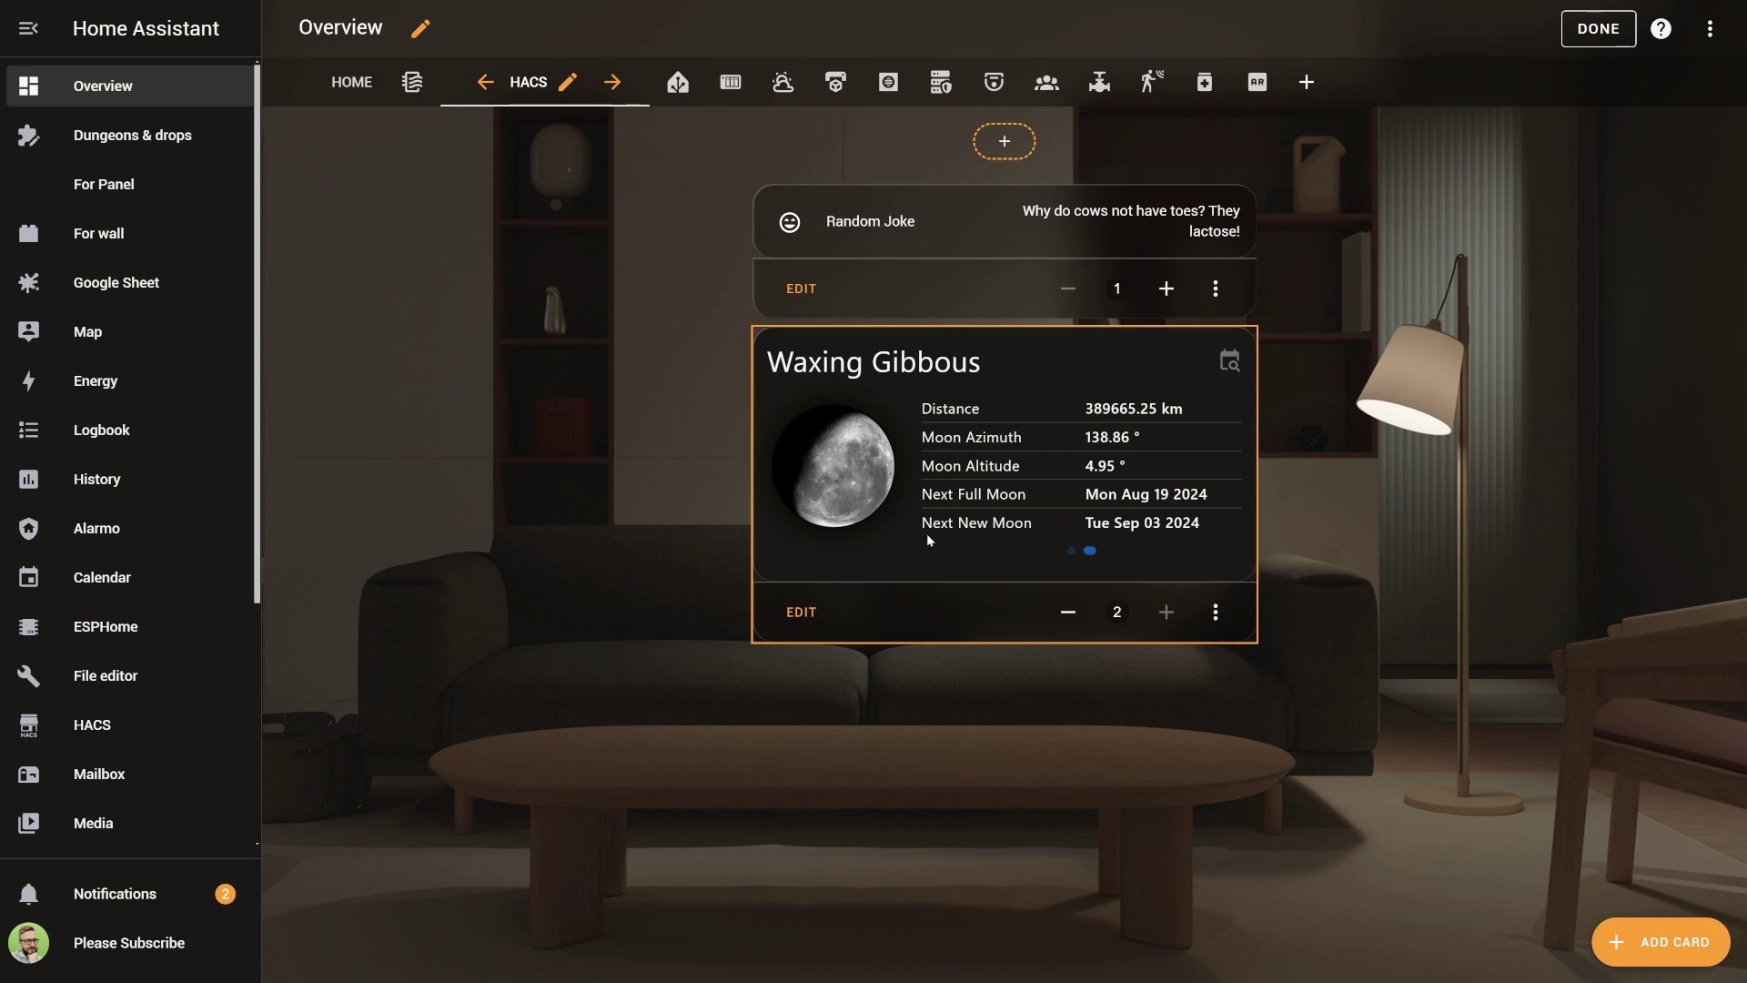
Step the moon card's date back and forward a day, then view 08/22/2024 and 07/30/2024
left_click(1225, 371)
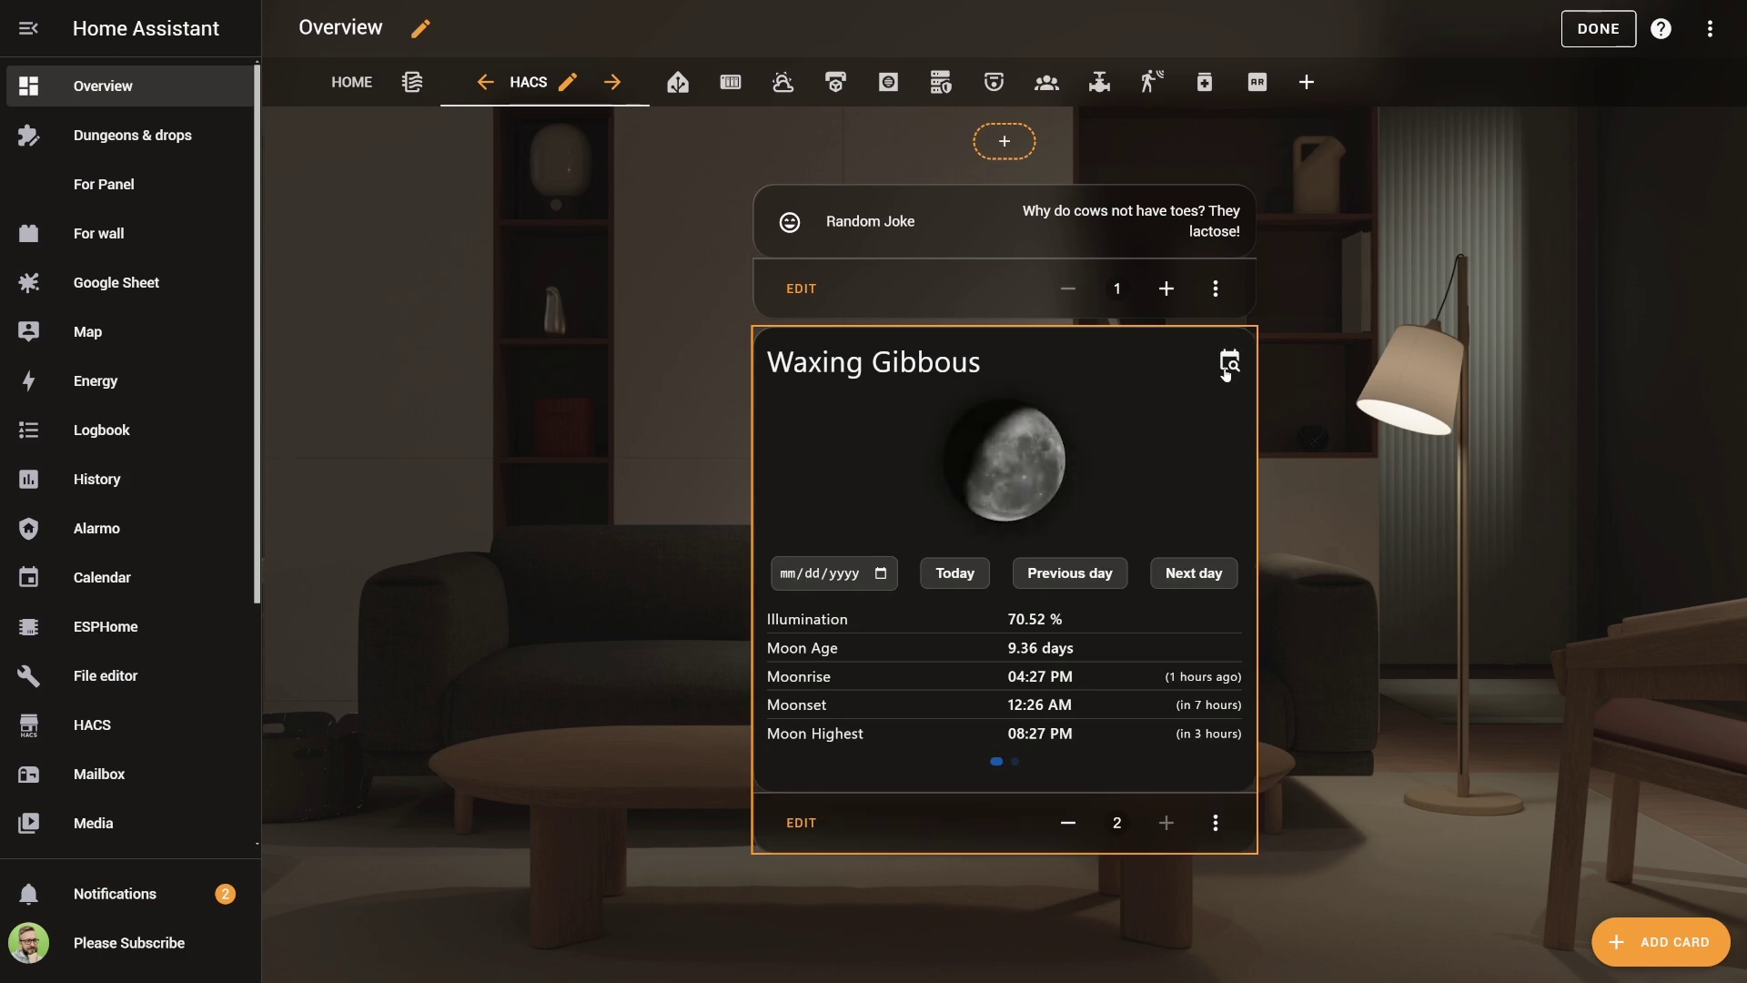
left_click(1021, 580)
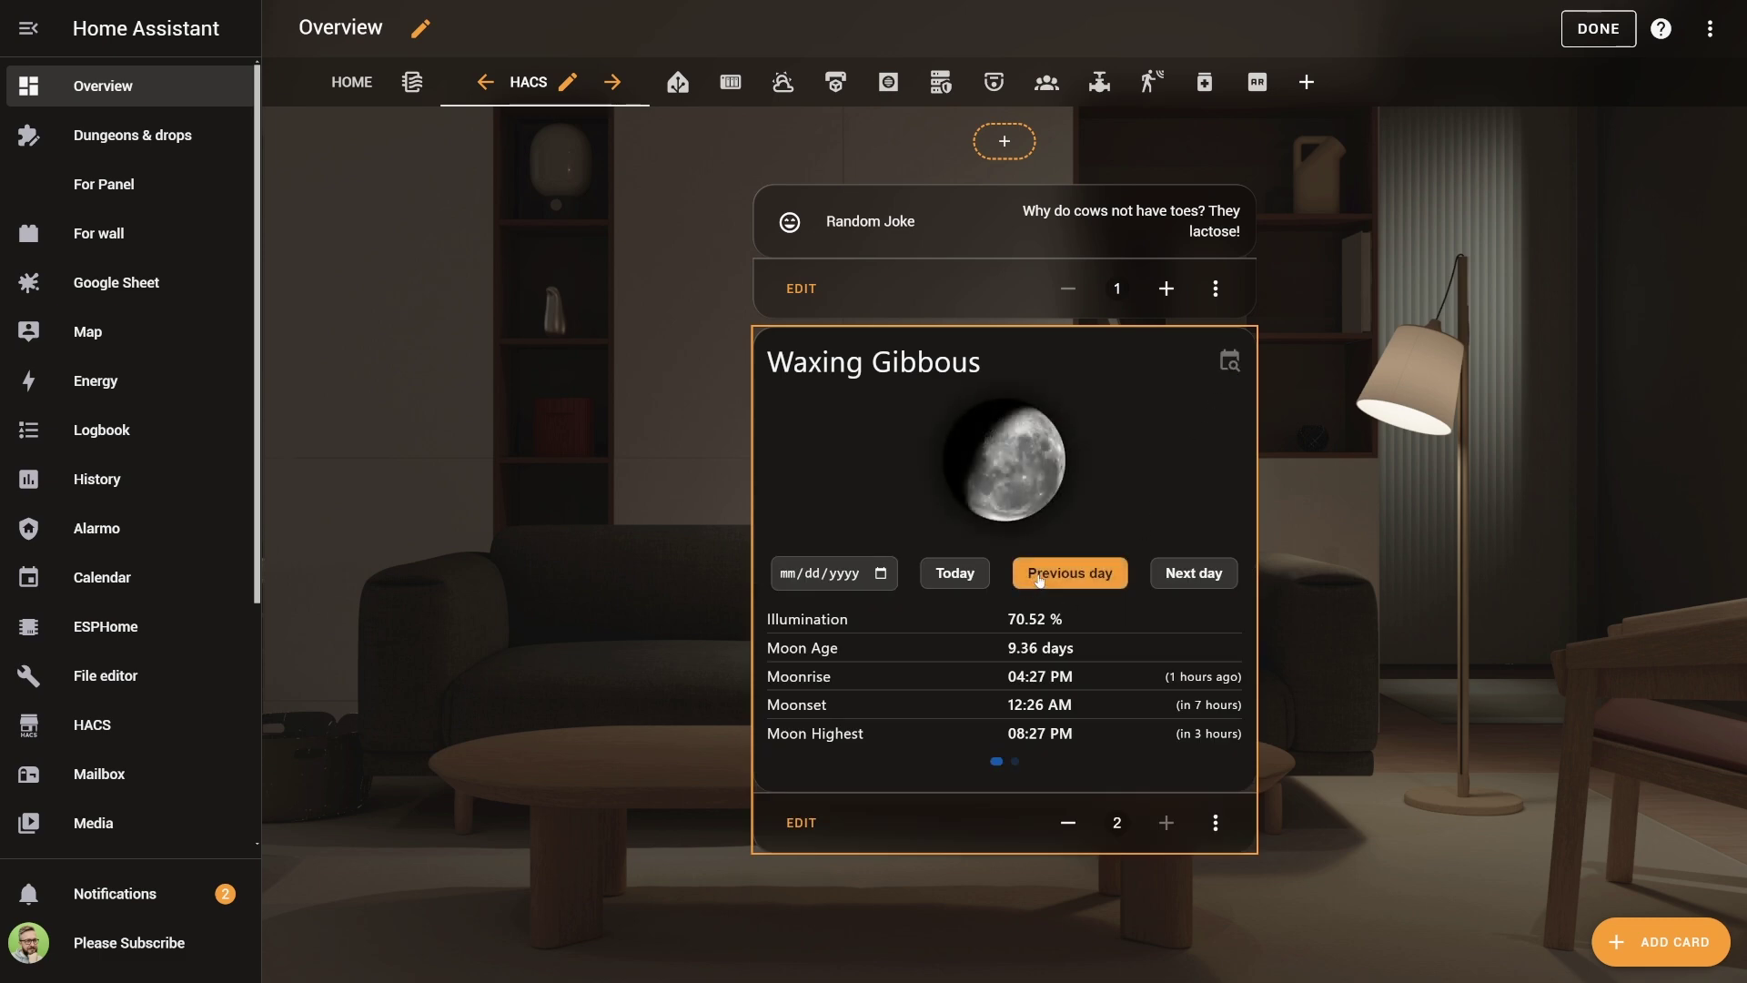
left_click(1174, 582)
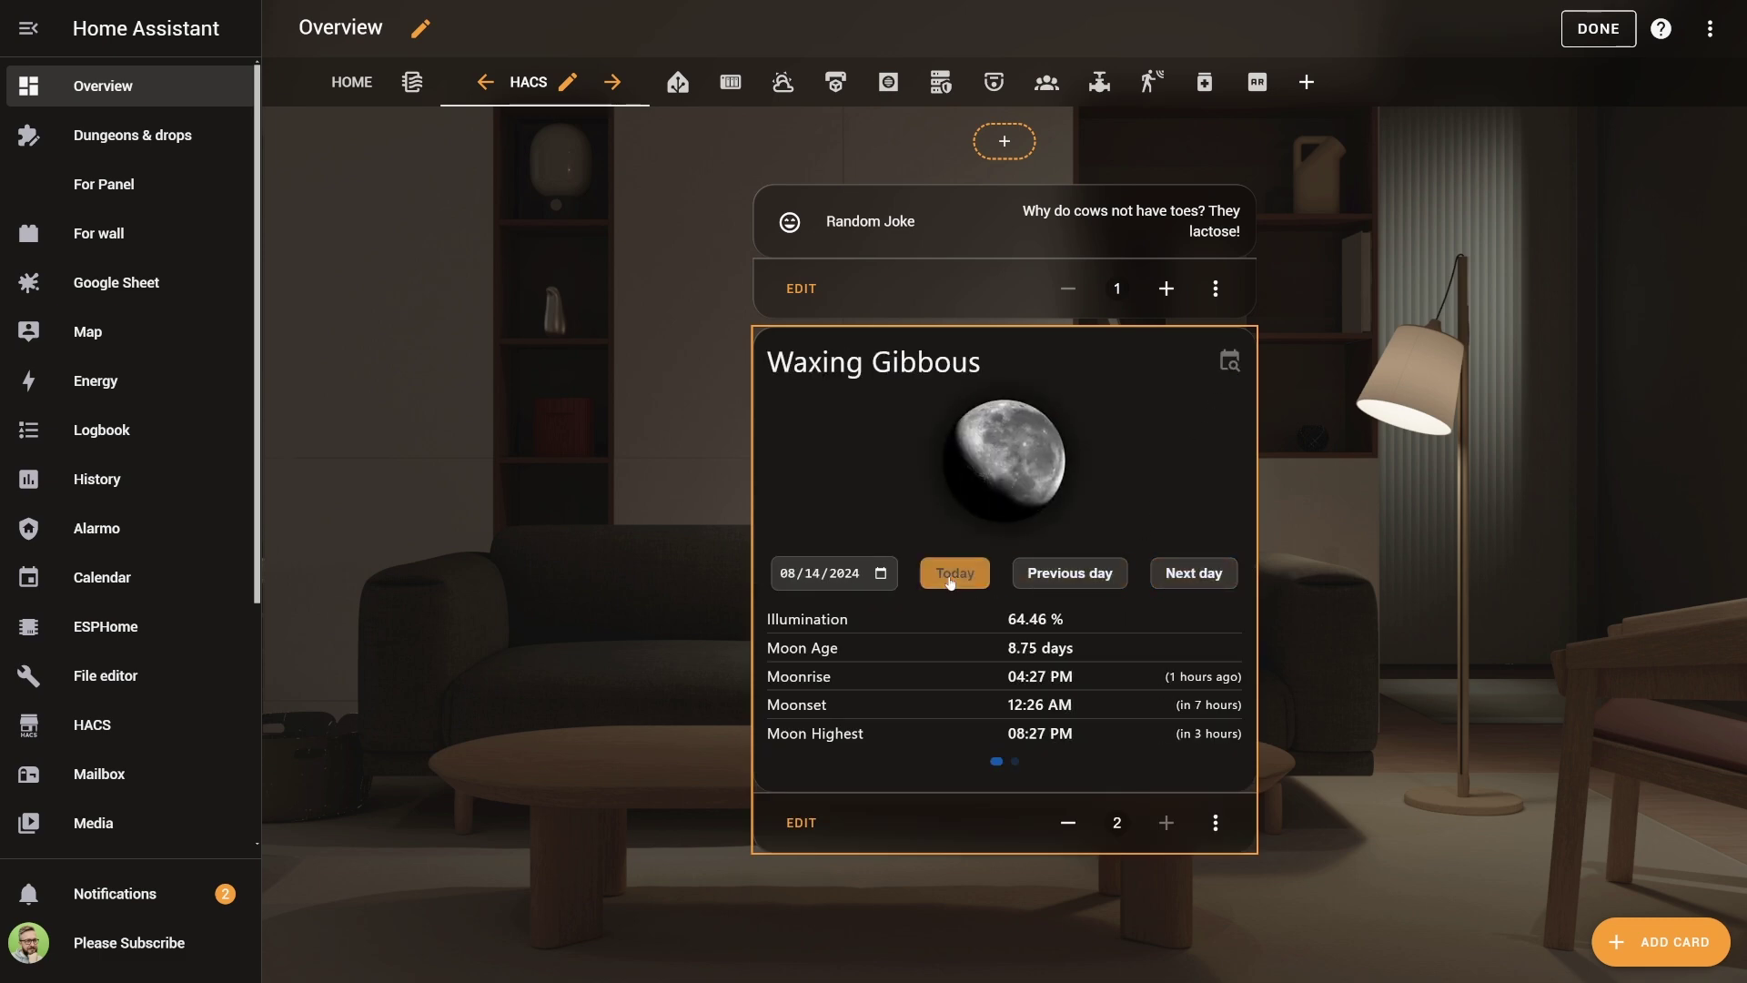
left_click(787, 573)
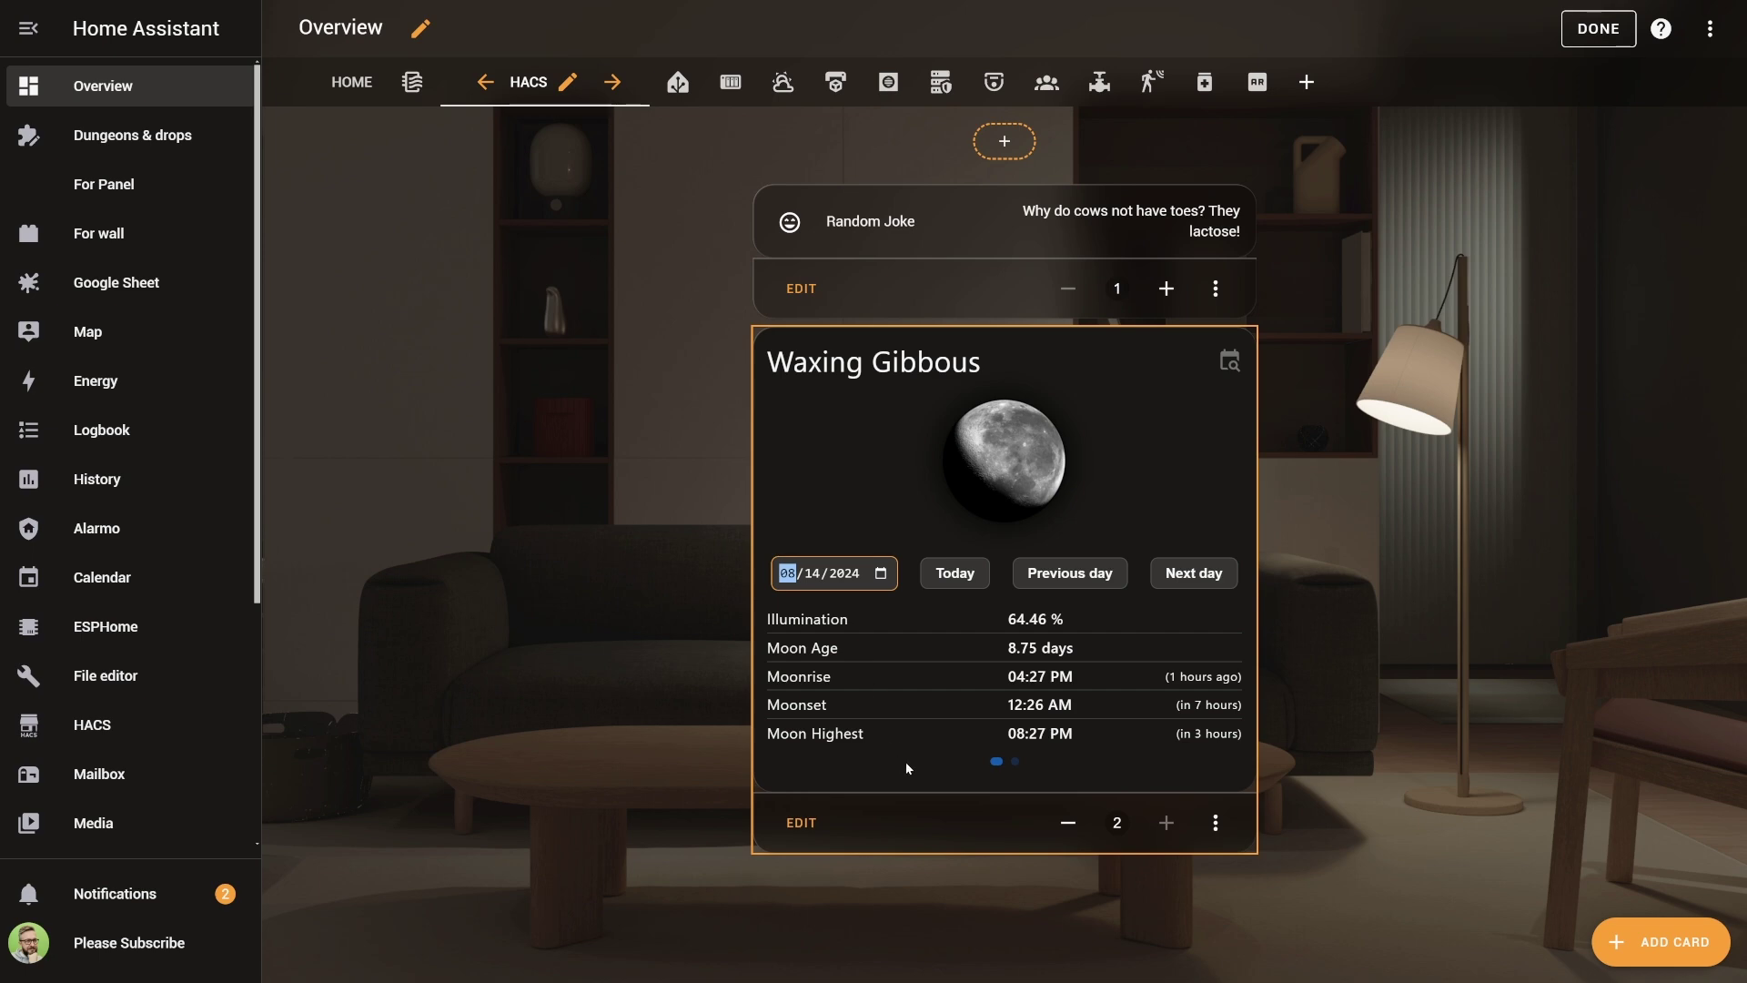
left_click(889, 686)
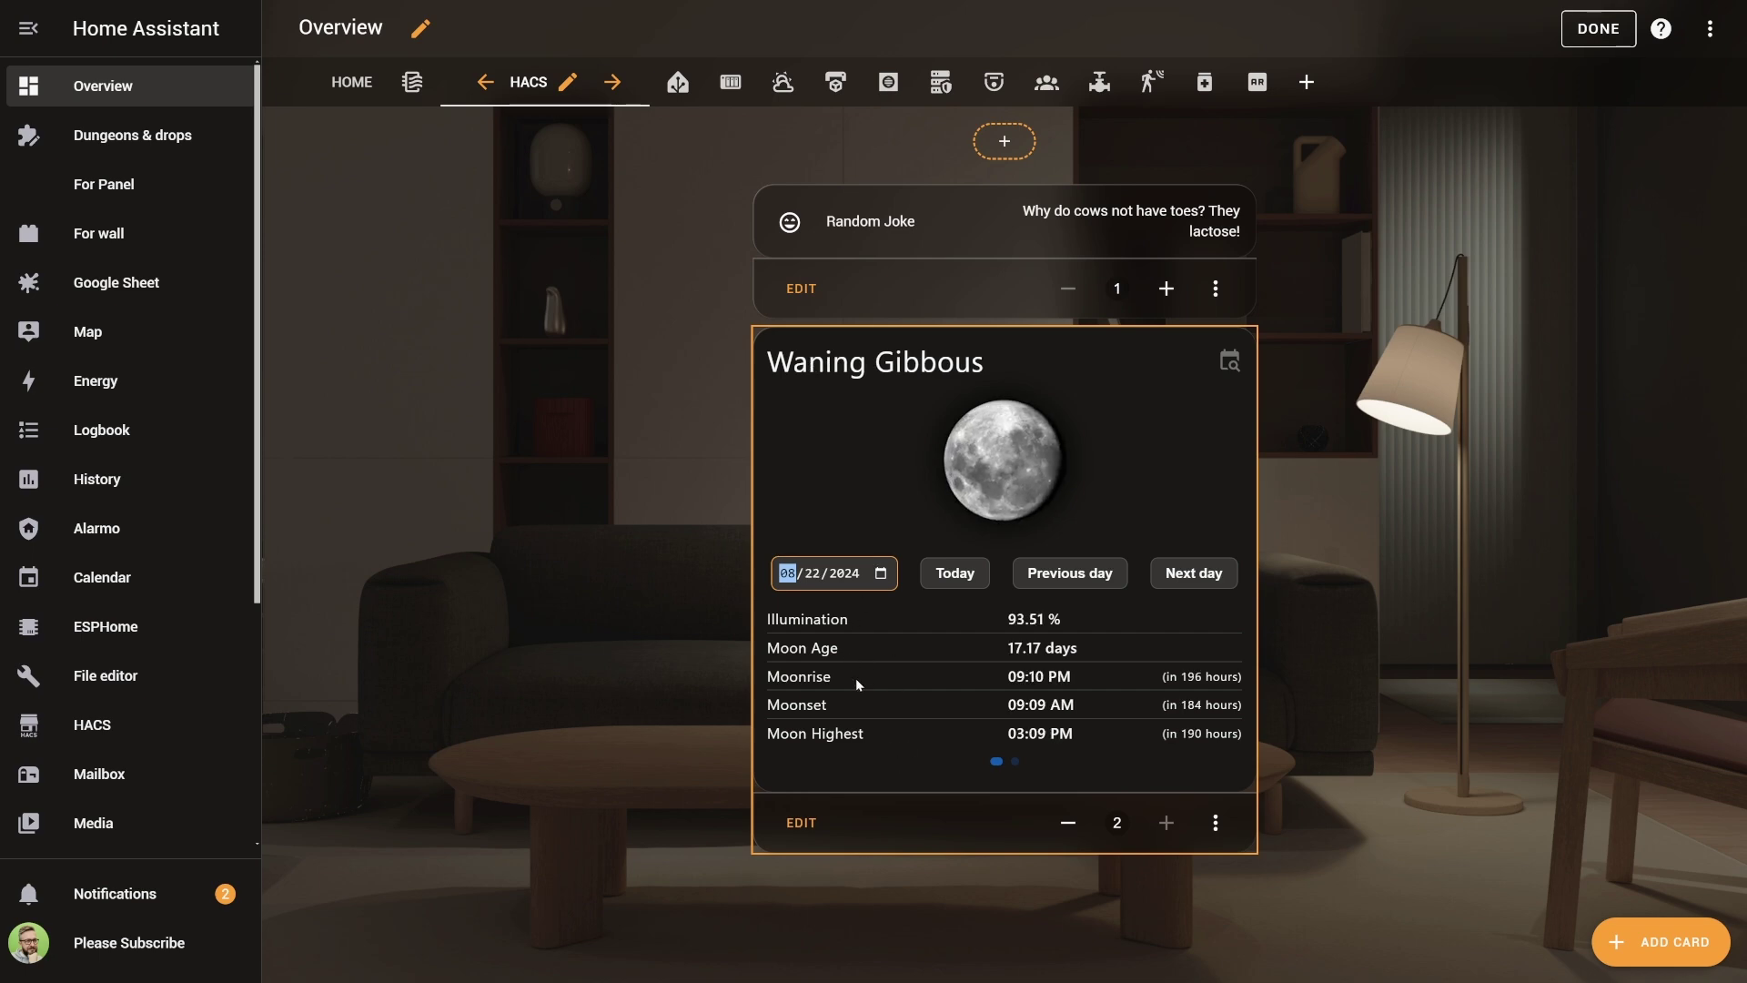
left_click(881, 664)
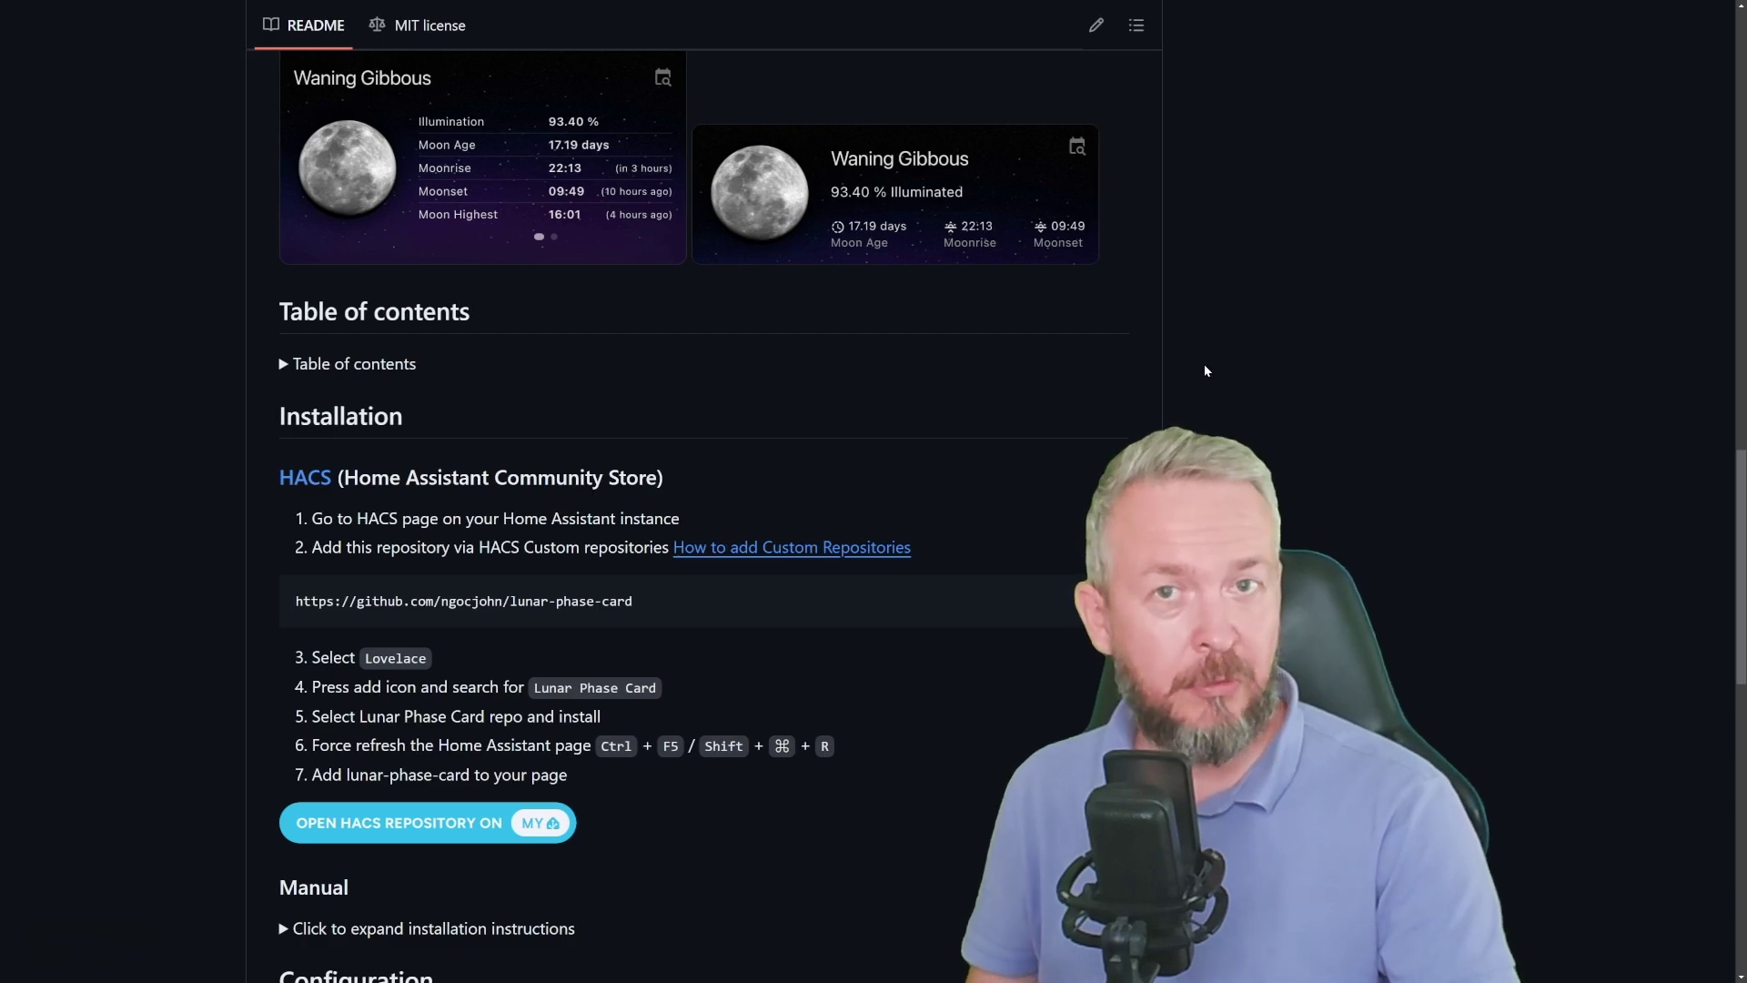
Scroll to the top of the lunar-phase-card repository and star it
scroll(1204, 364, "up", 15)
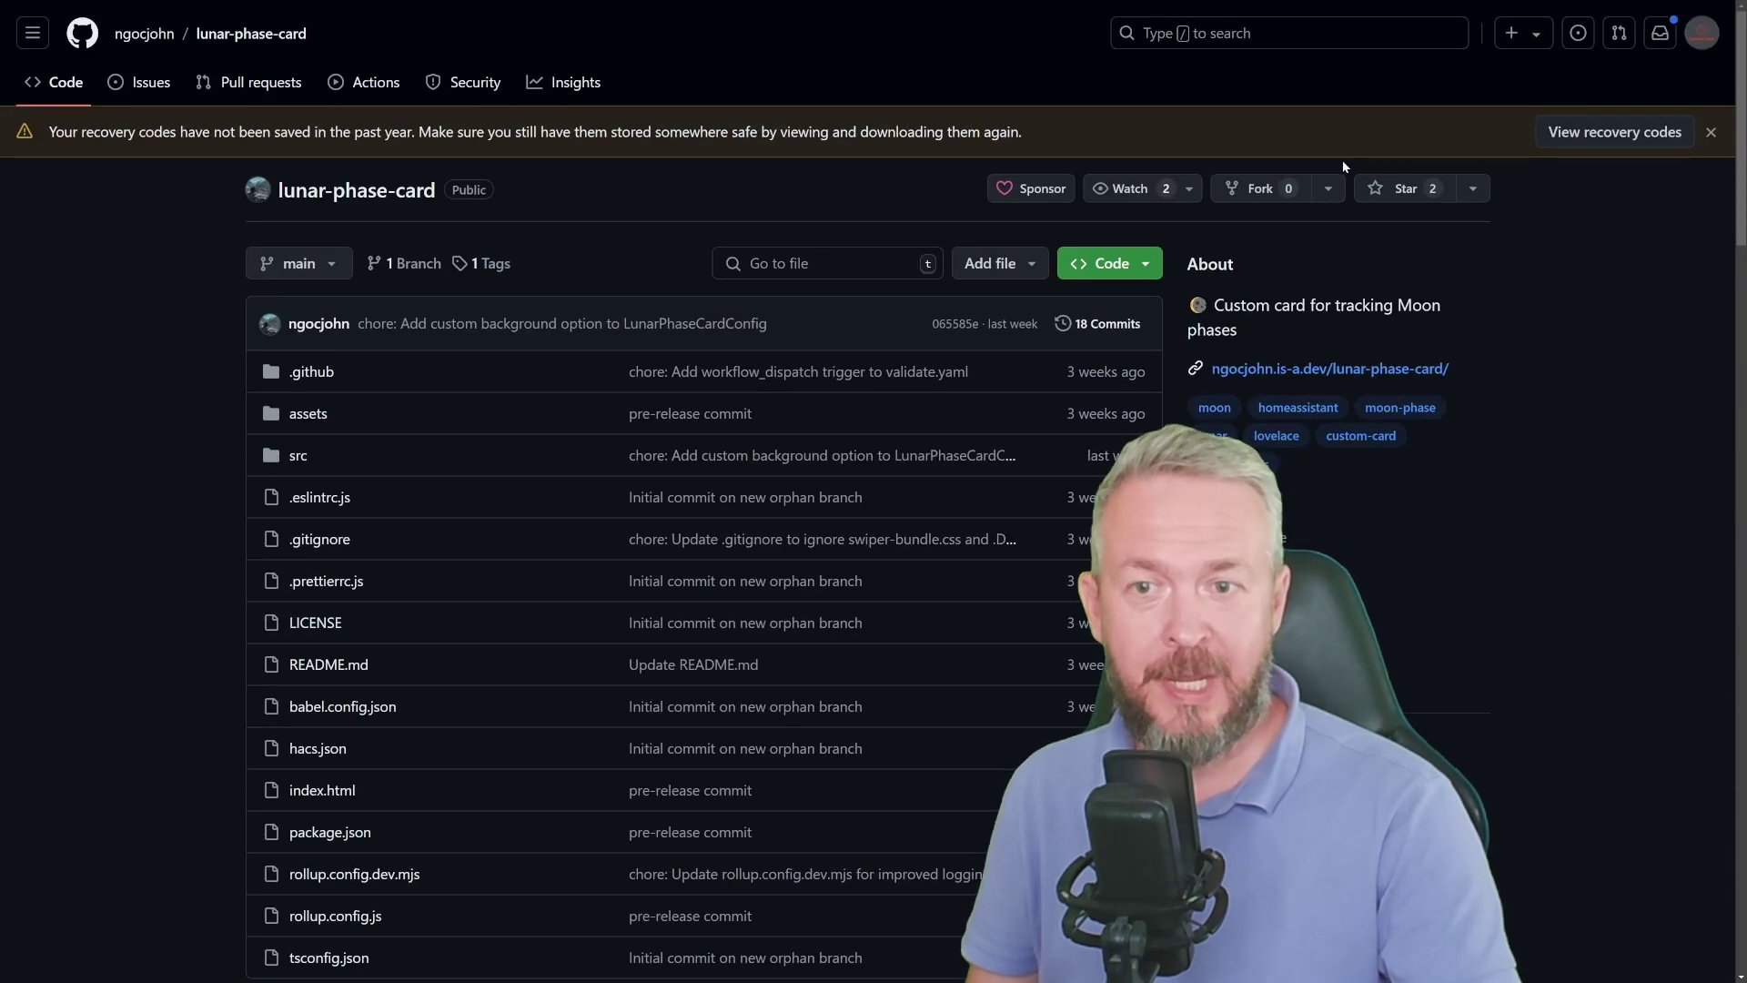
left_click(1376, 187)
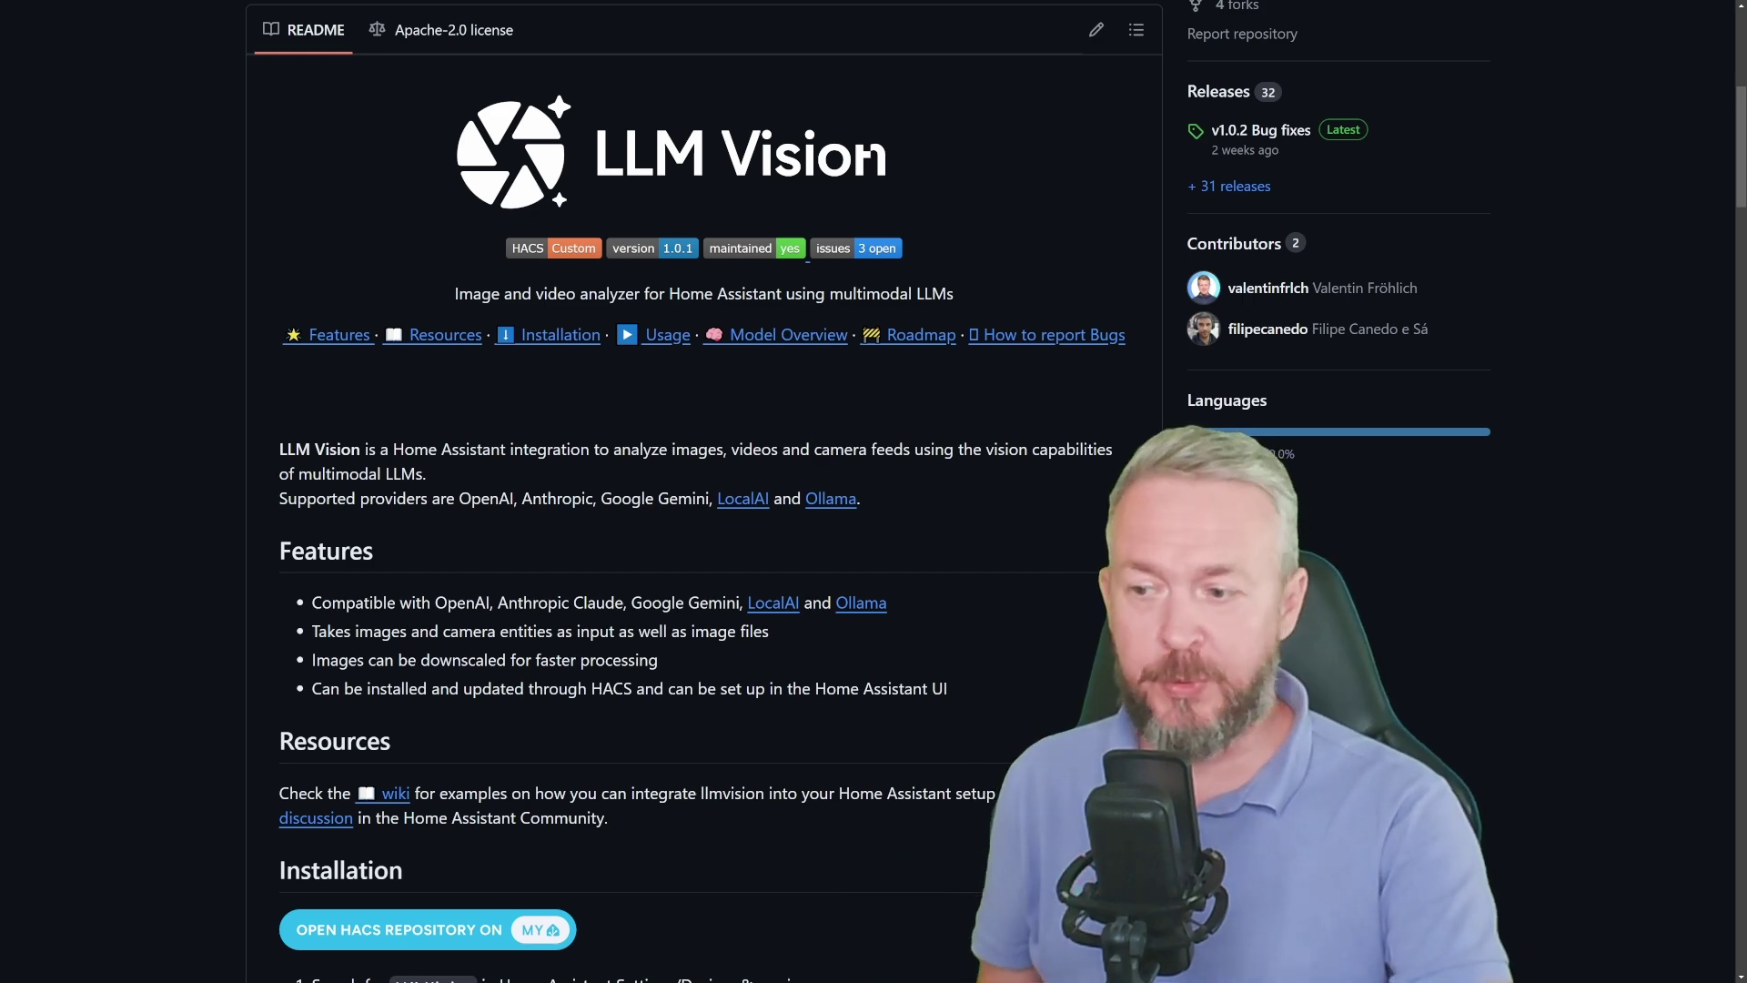
Read the LLM Vision installation and provider setup notes, then open the repository in HACS
scroll(701, 491, "down", 10)
scroll(701, 492, "up", 1)
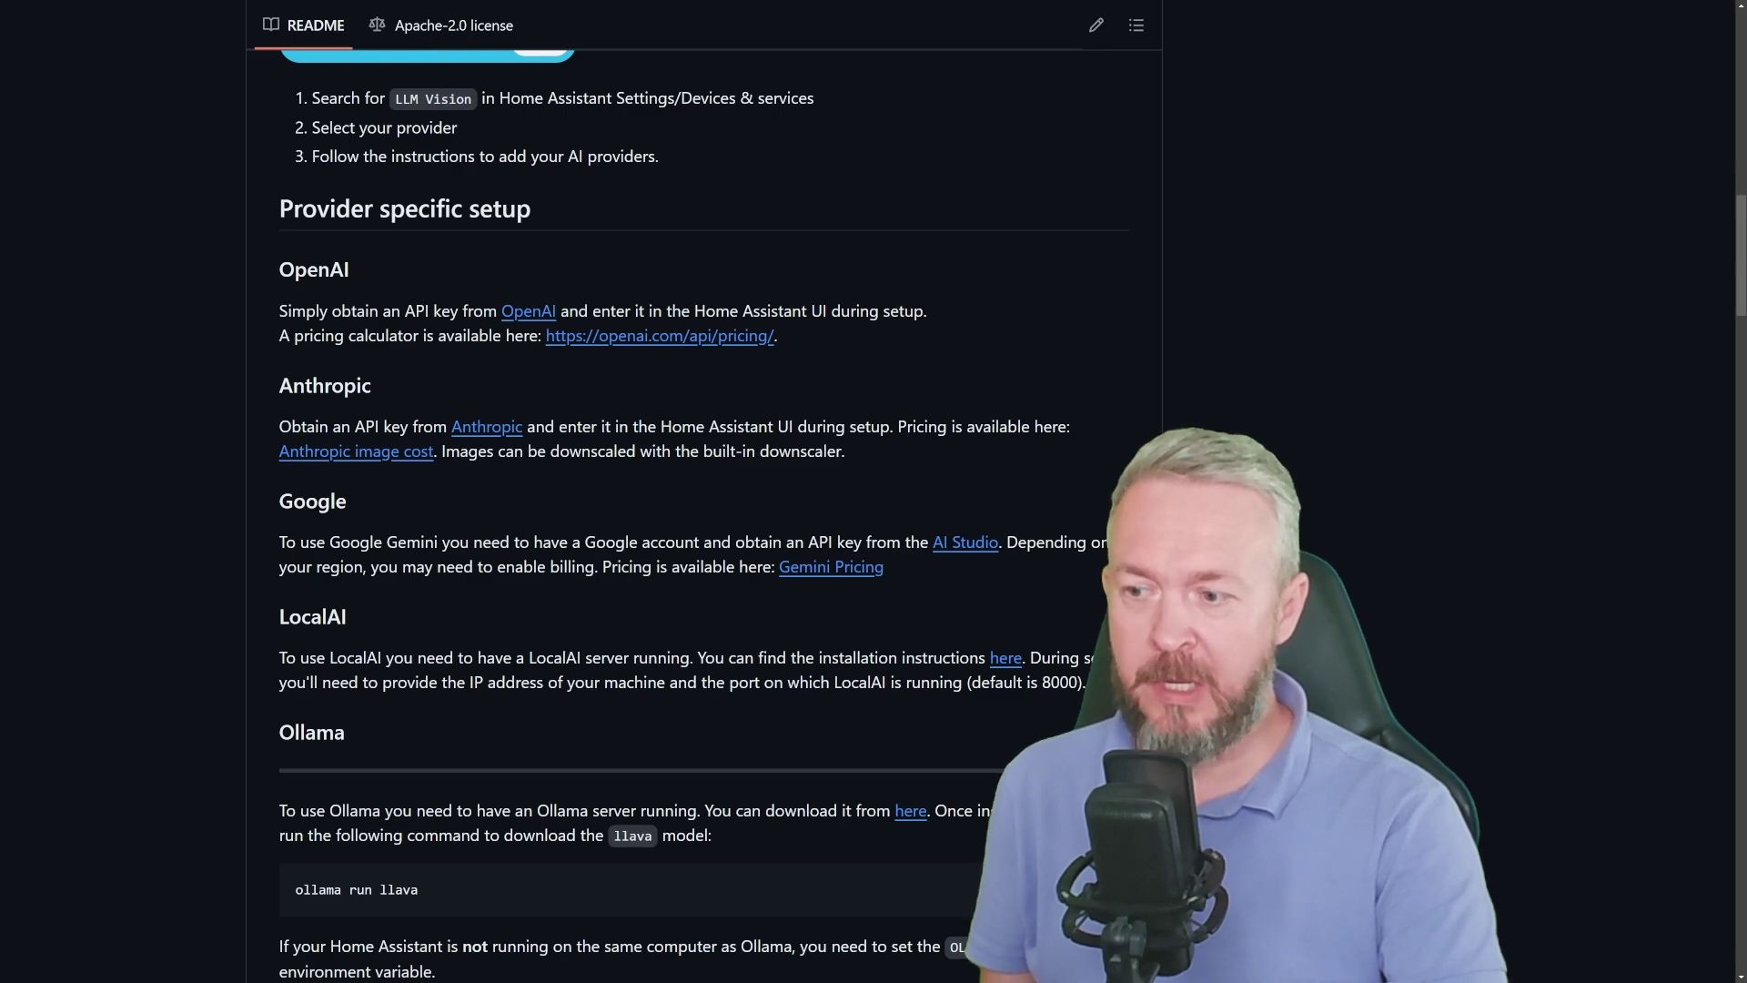
scroll(701, 492, "down", 5)
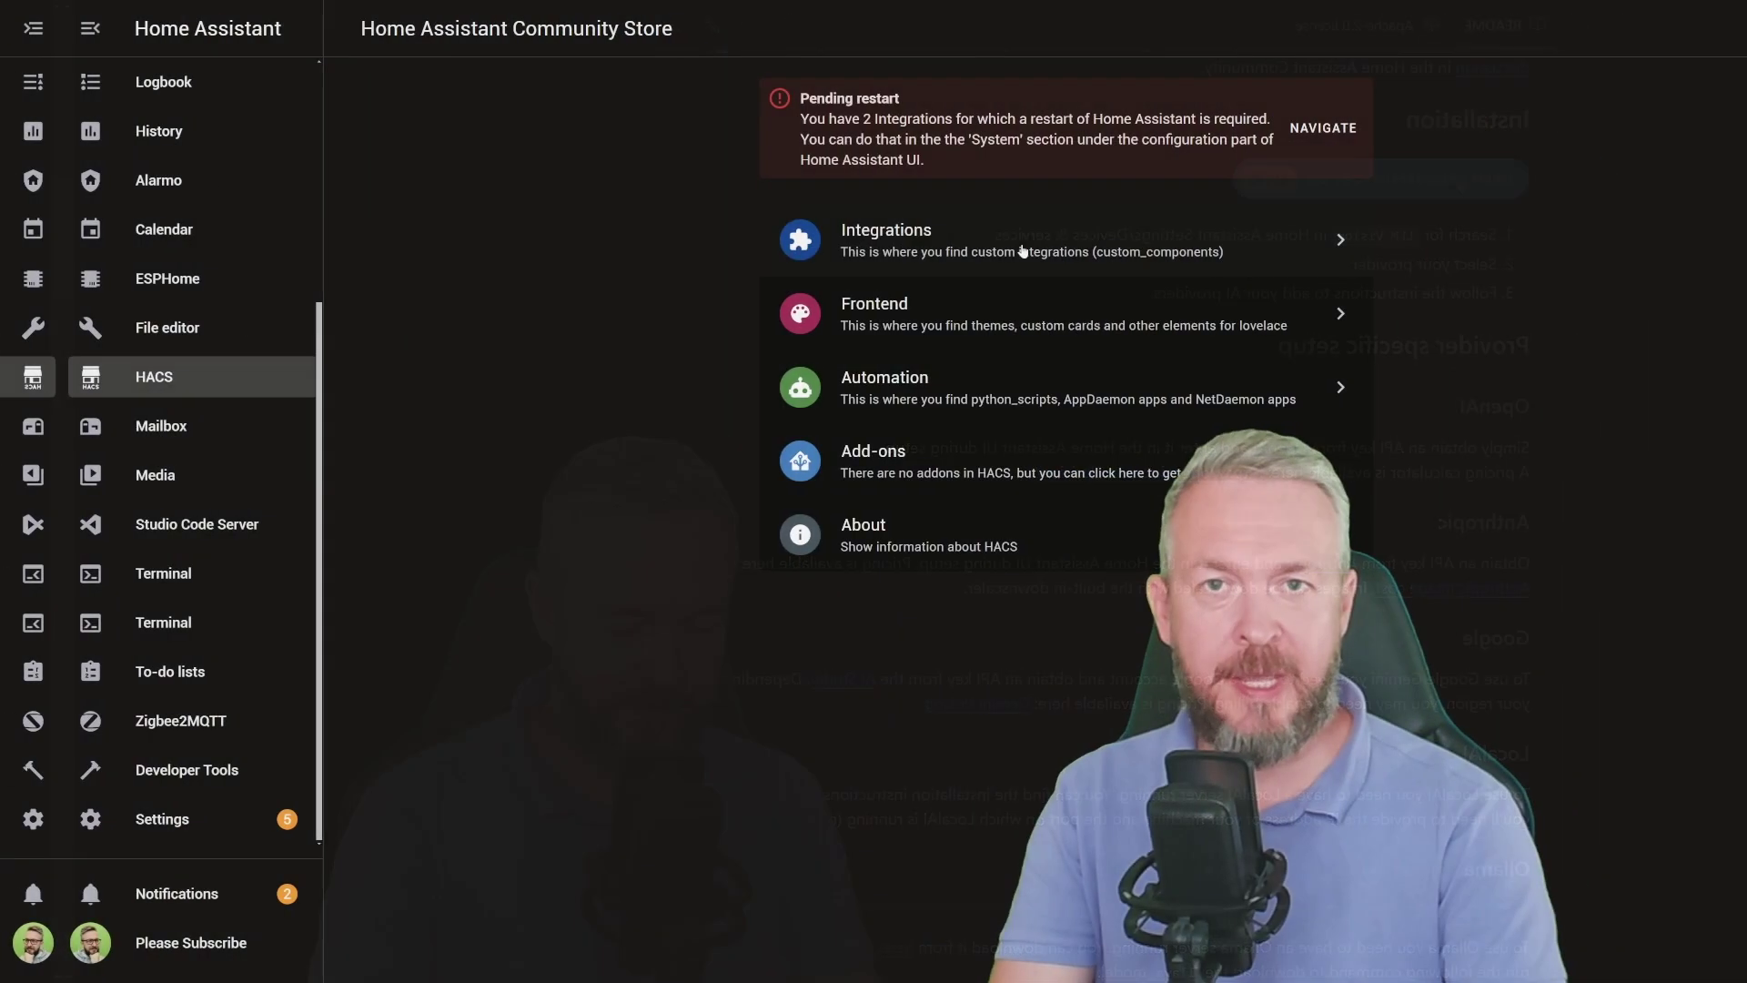
left_click(1038, 246)
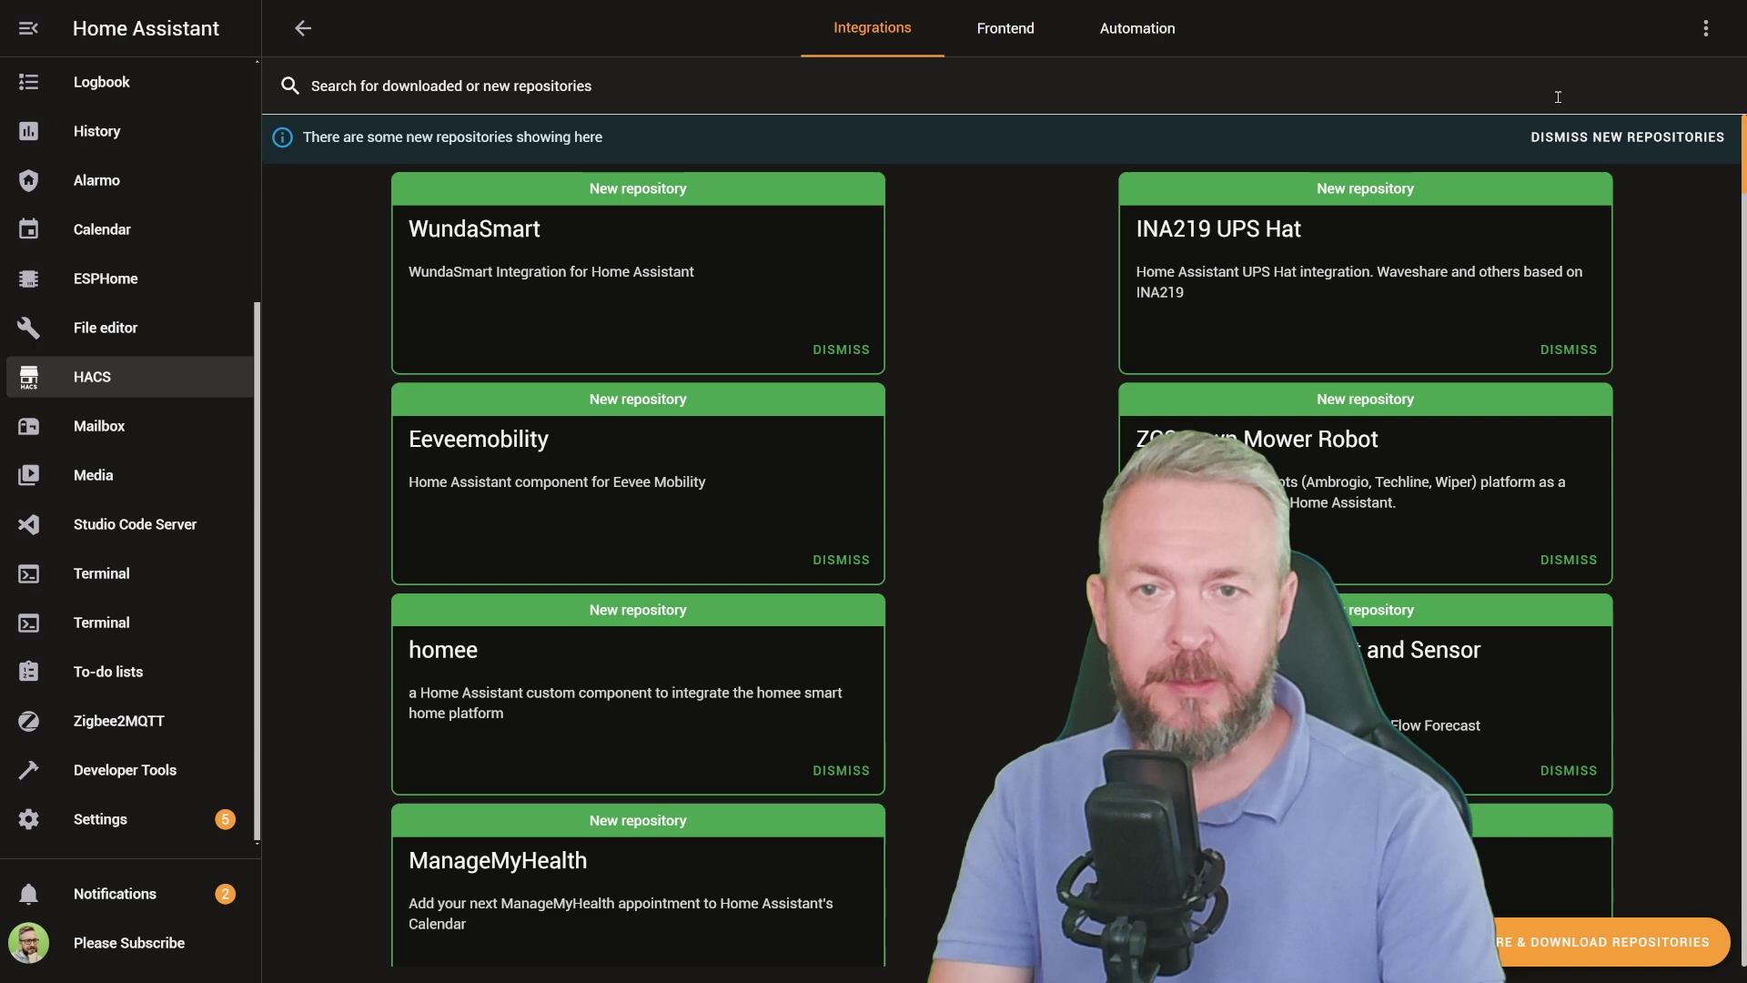
Fill the custom repositories dialog with the ha-llmvision address and Integration category, then close it
left_click(1700, 29)
left_click(1631, 230)
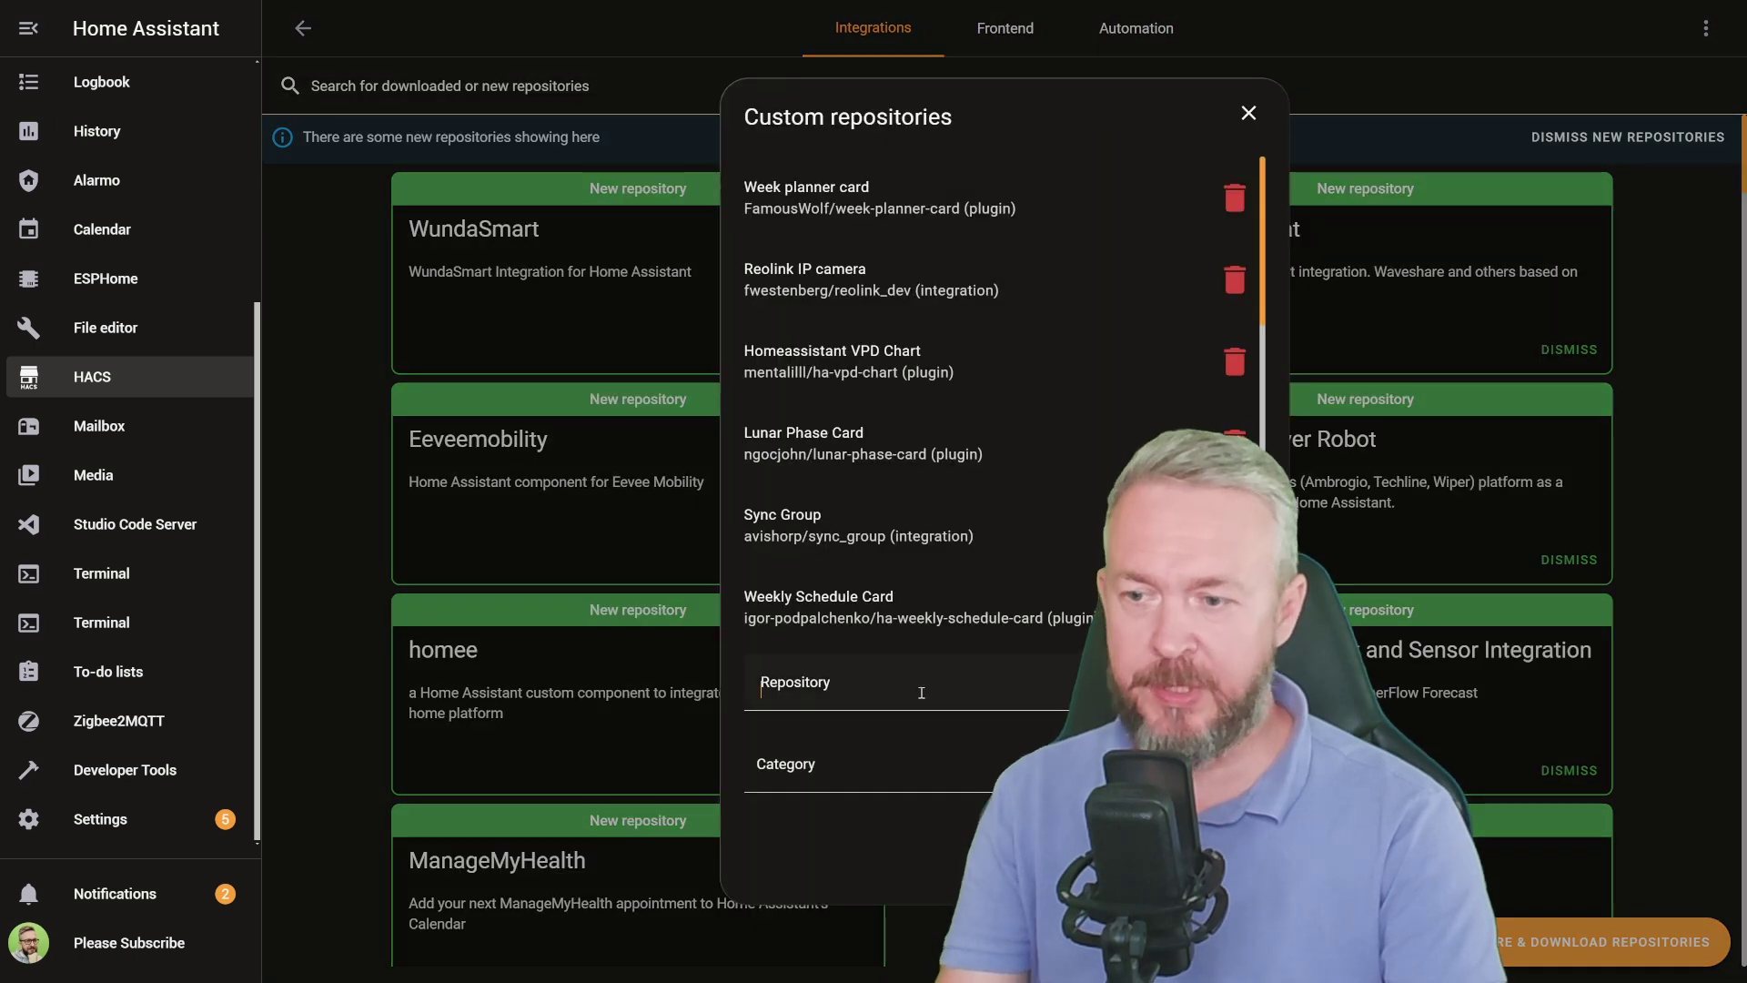
type("https://github.com/valentinfrlch/ha-llmvision")
left_click(865, 769)
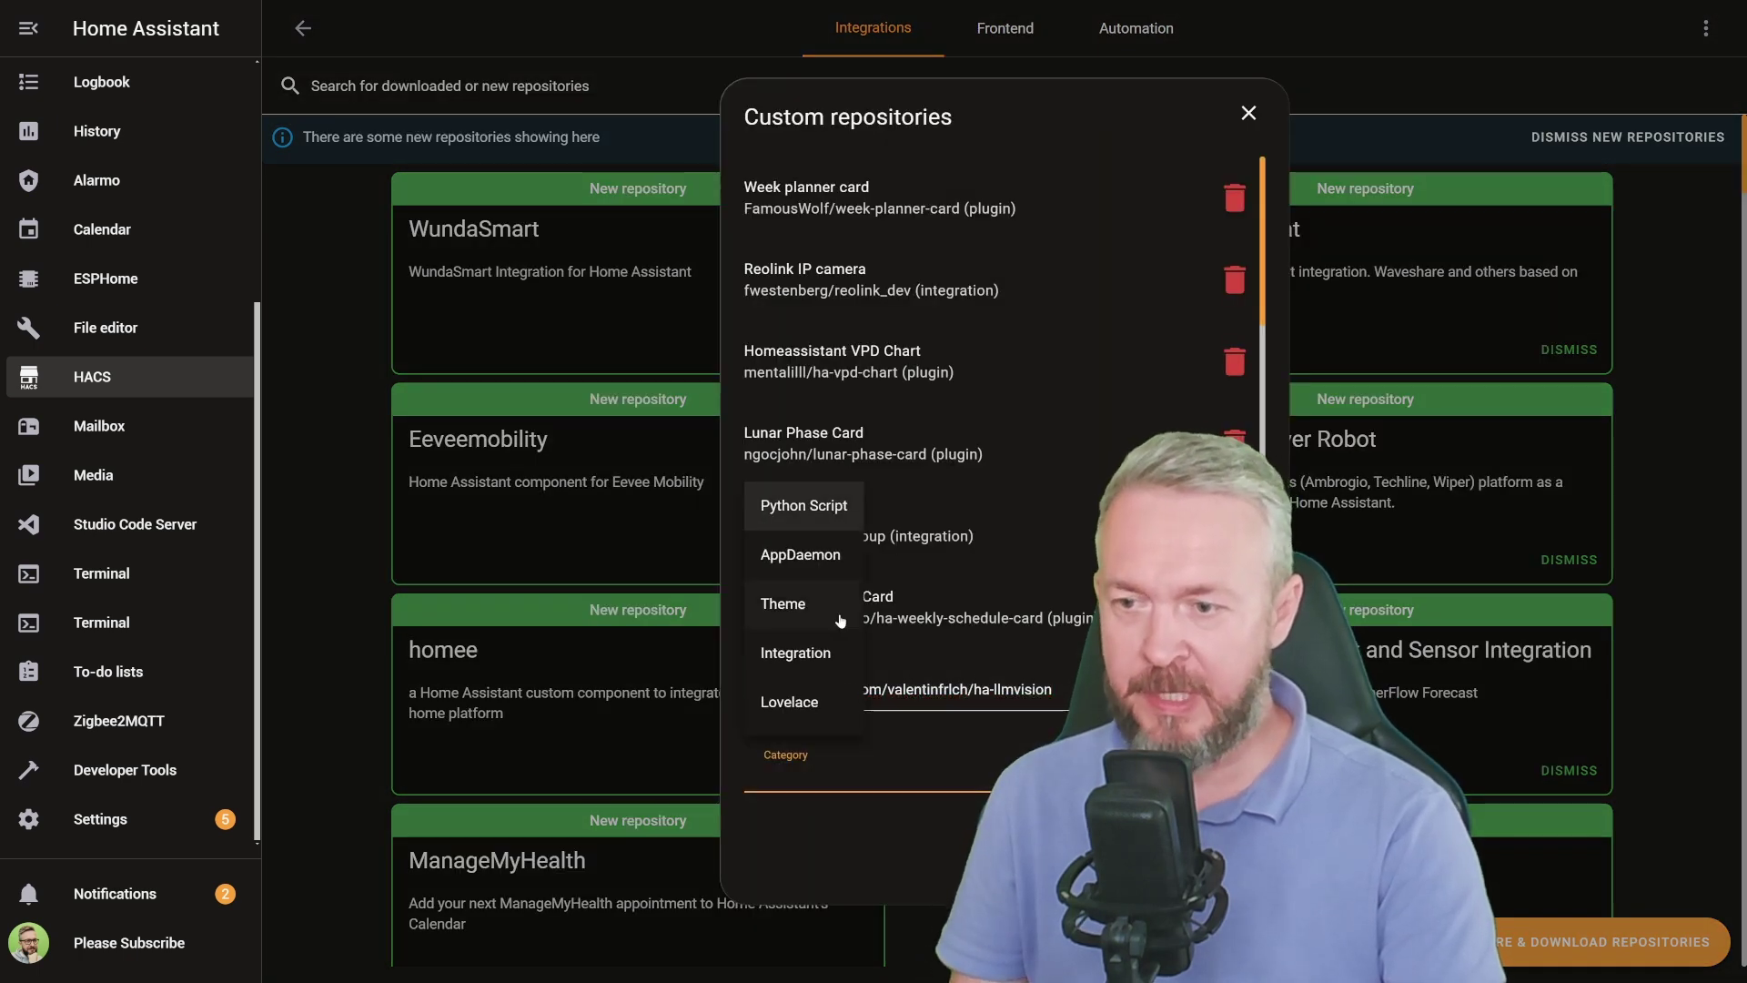
left_click(795, 655)
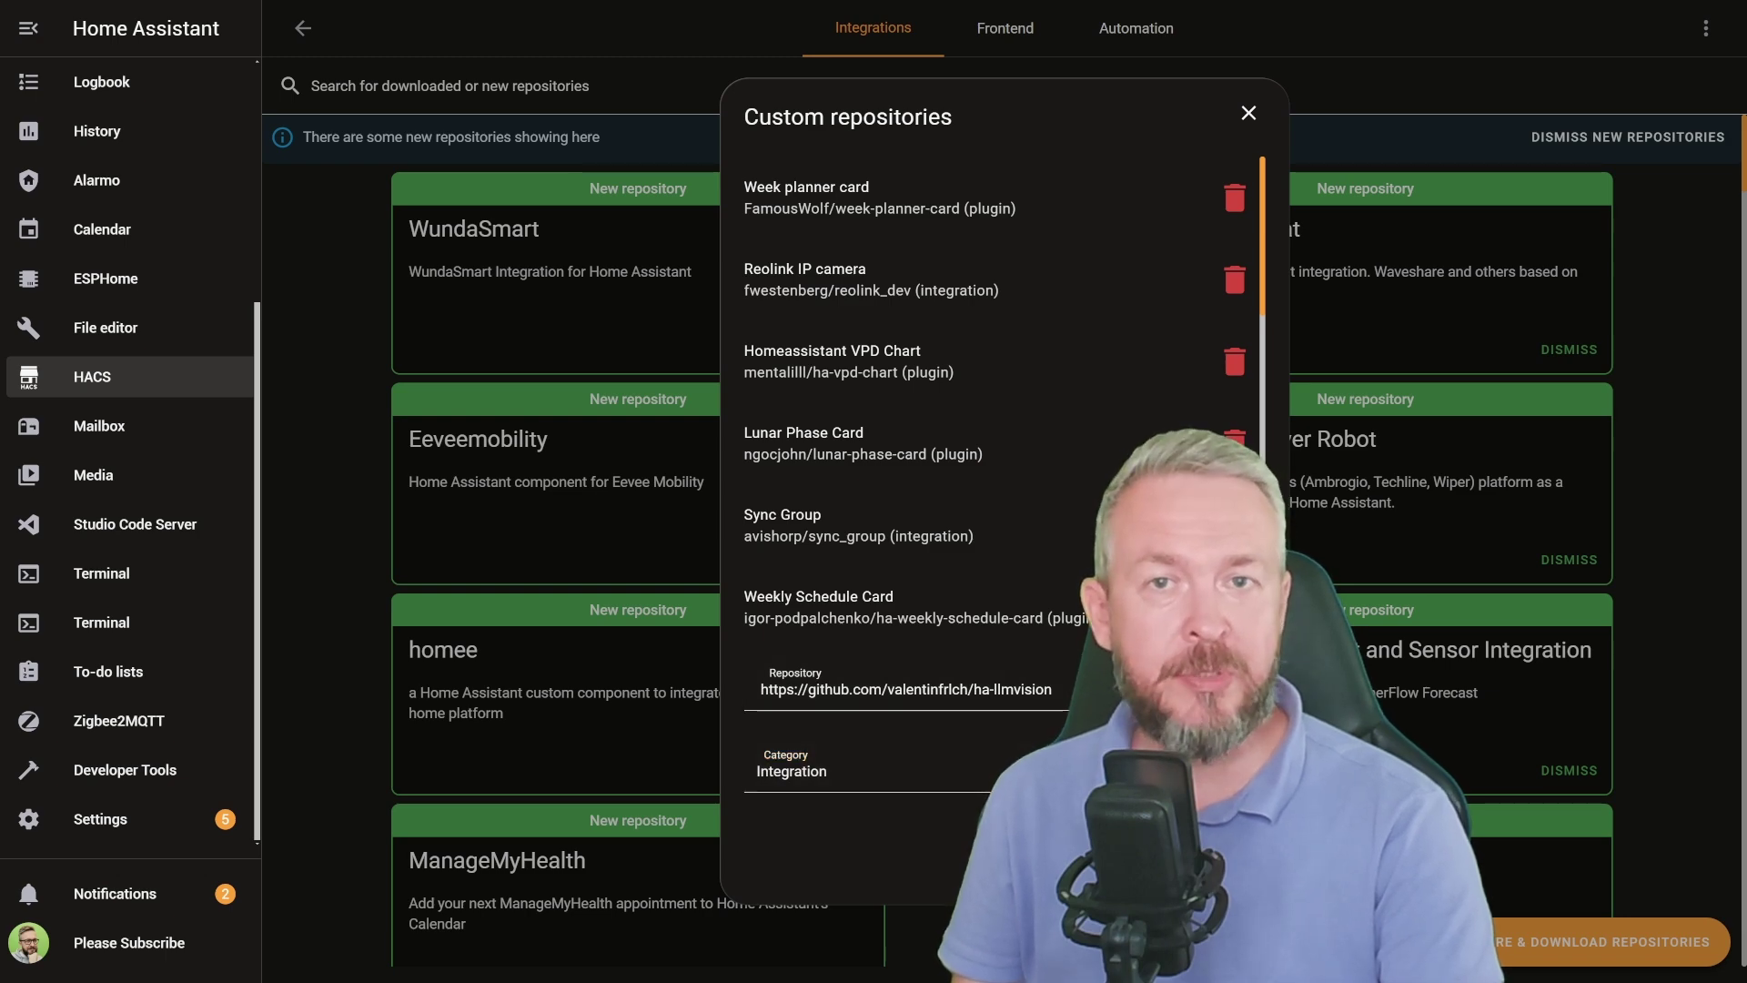
left_click(1249, 113)
scroll(1001, 537, "down", 10)
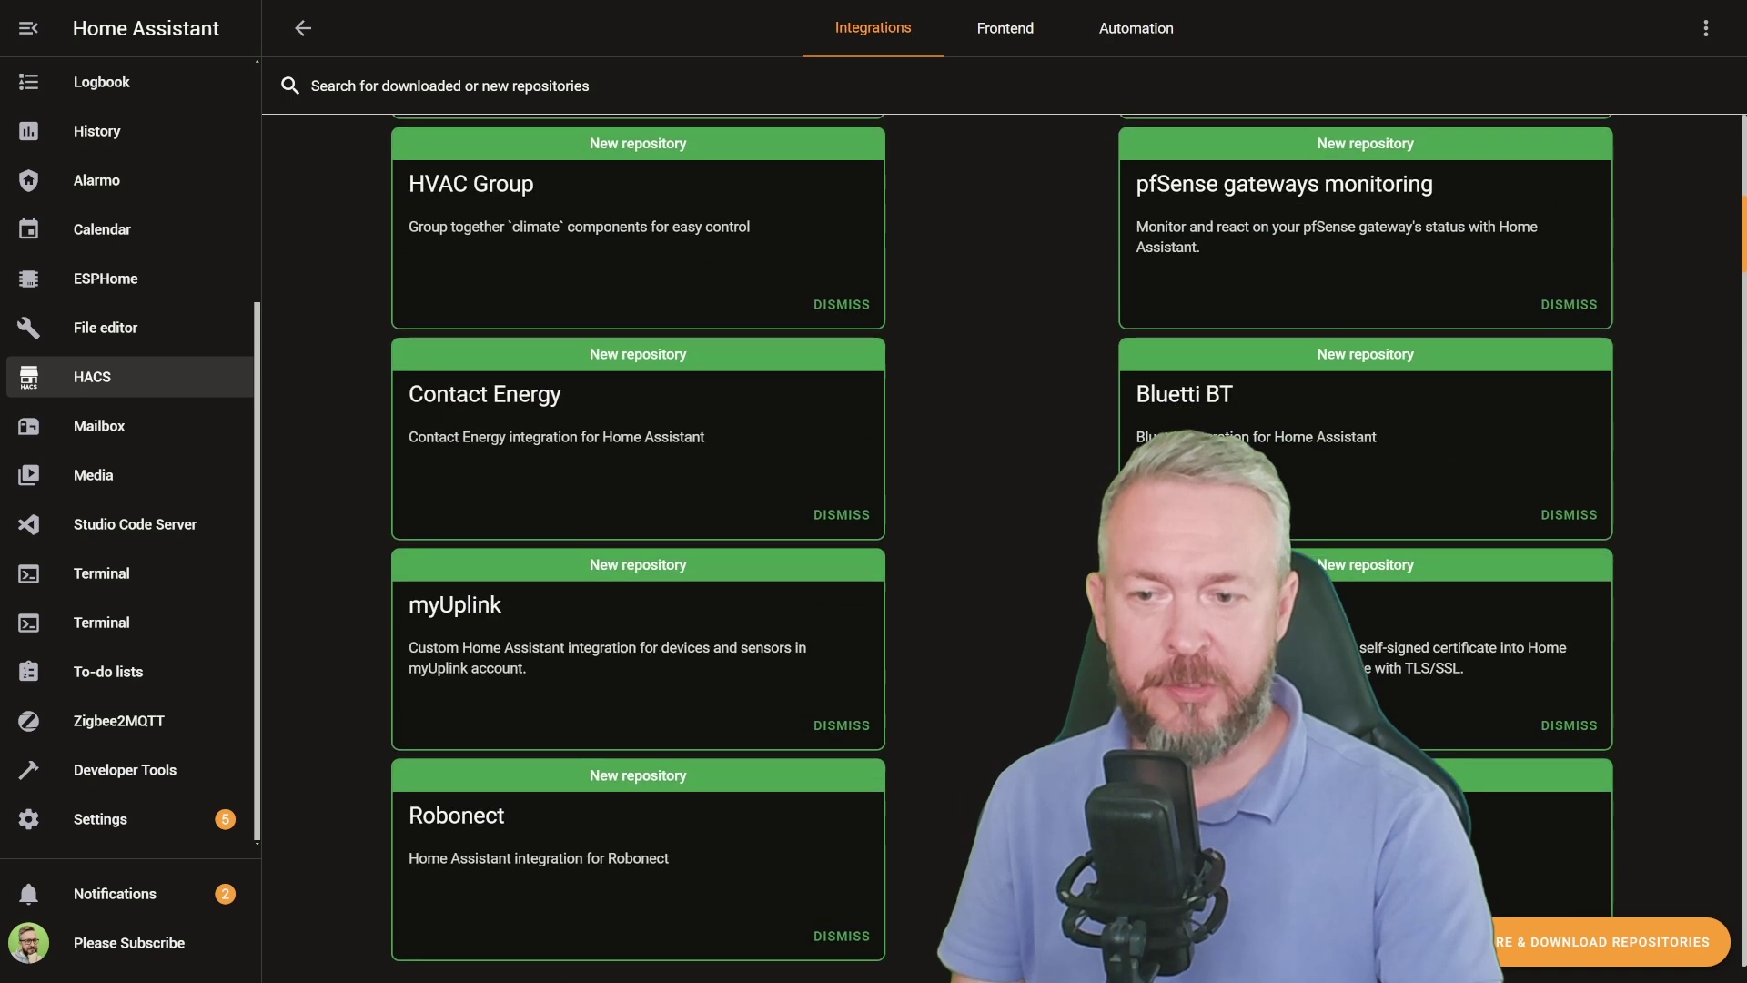
Search HACS repositories for 'visi', open LLM Vision and check its v1.0.2 download version
scroll(1002, 537, "down", 12)
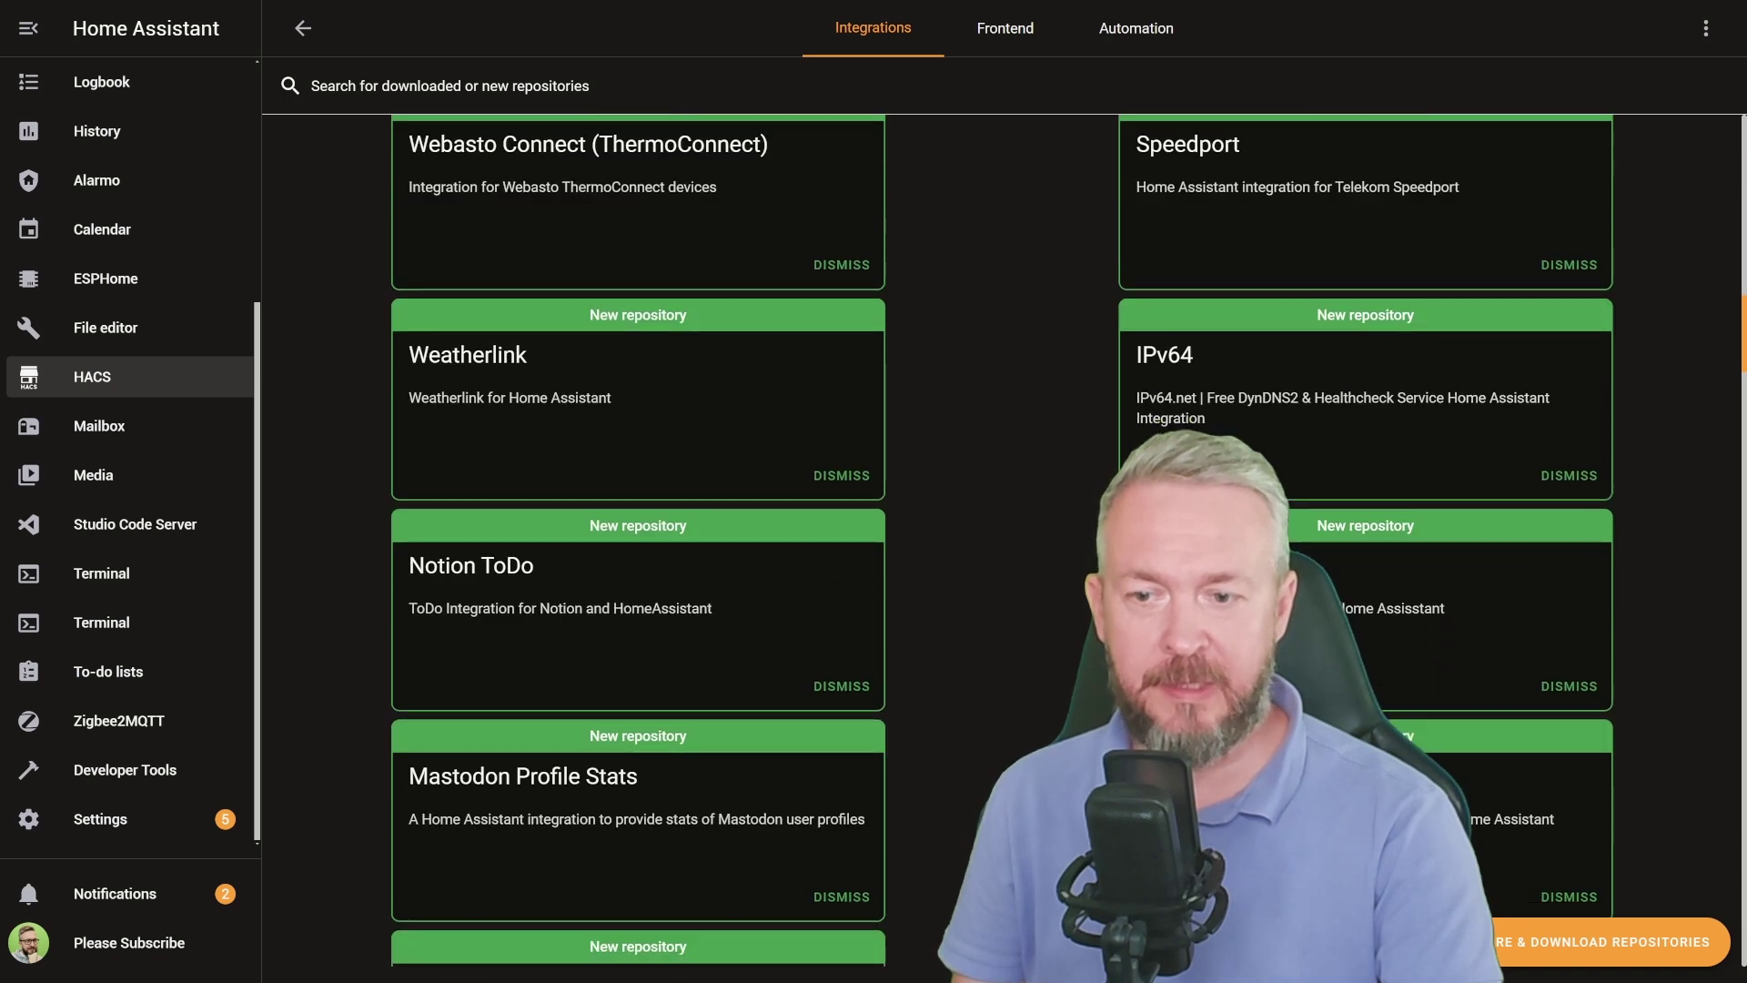
left_click(1565, 944)
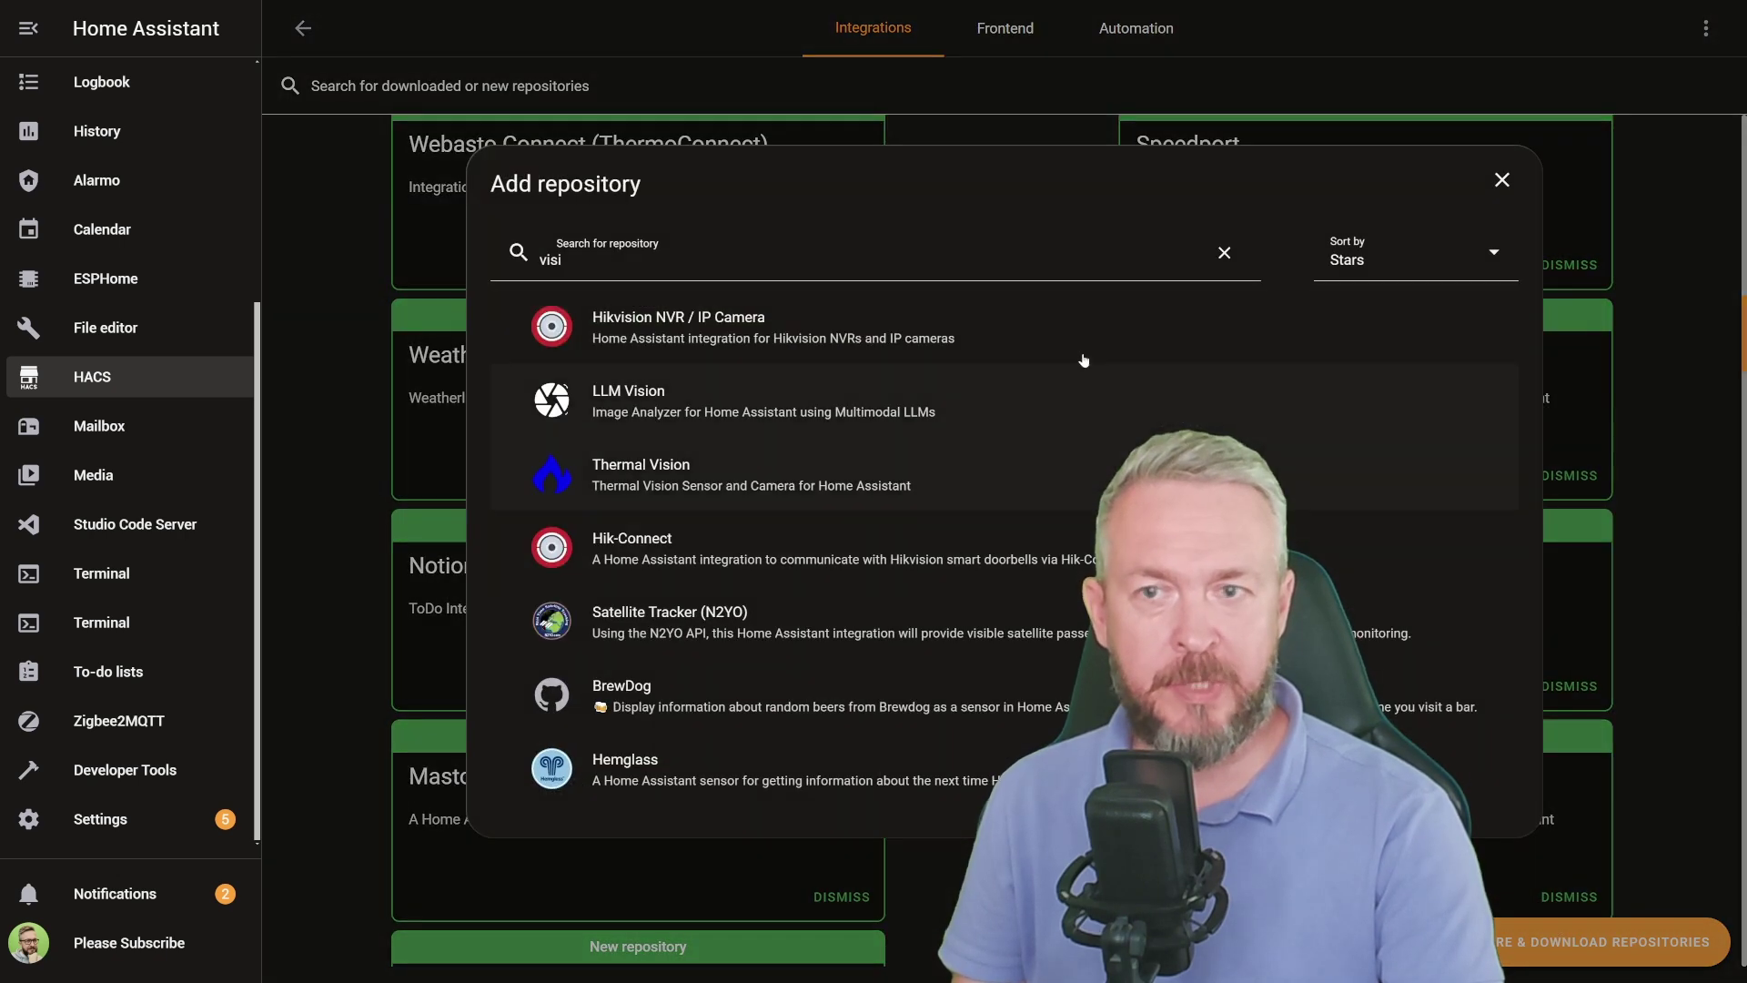
double_click(864, 255)
left_click(630, 403)
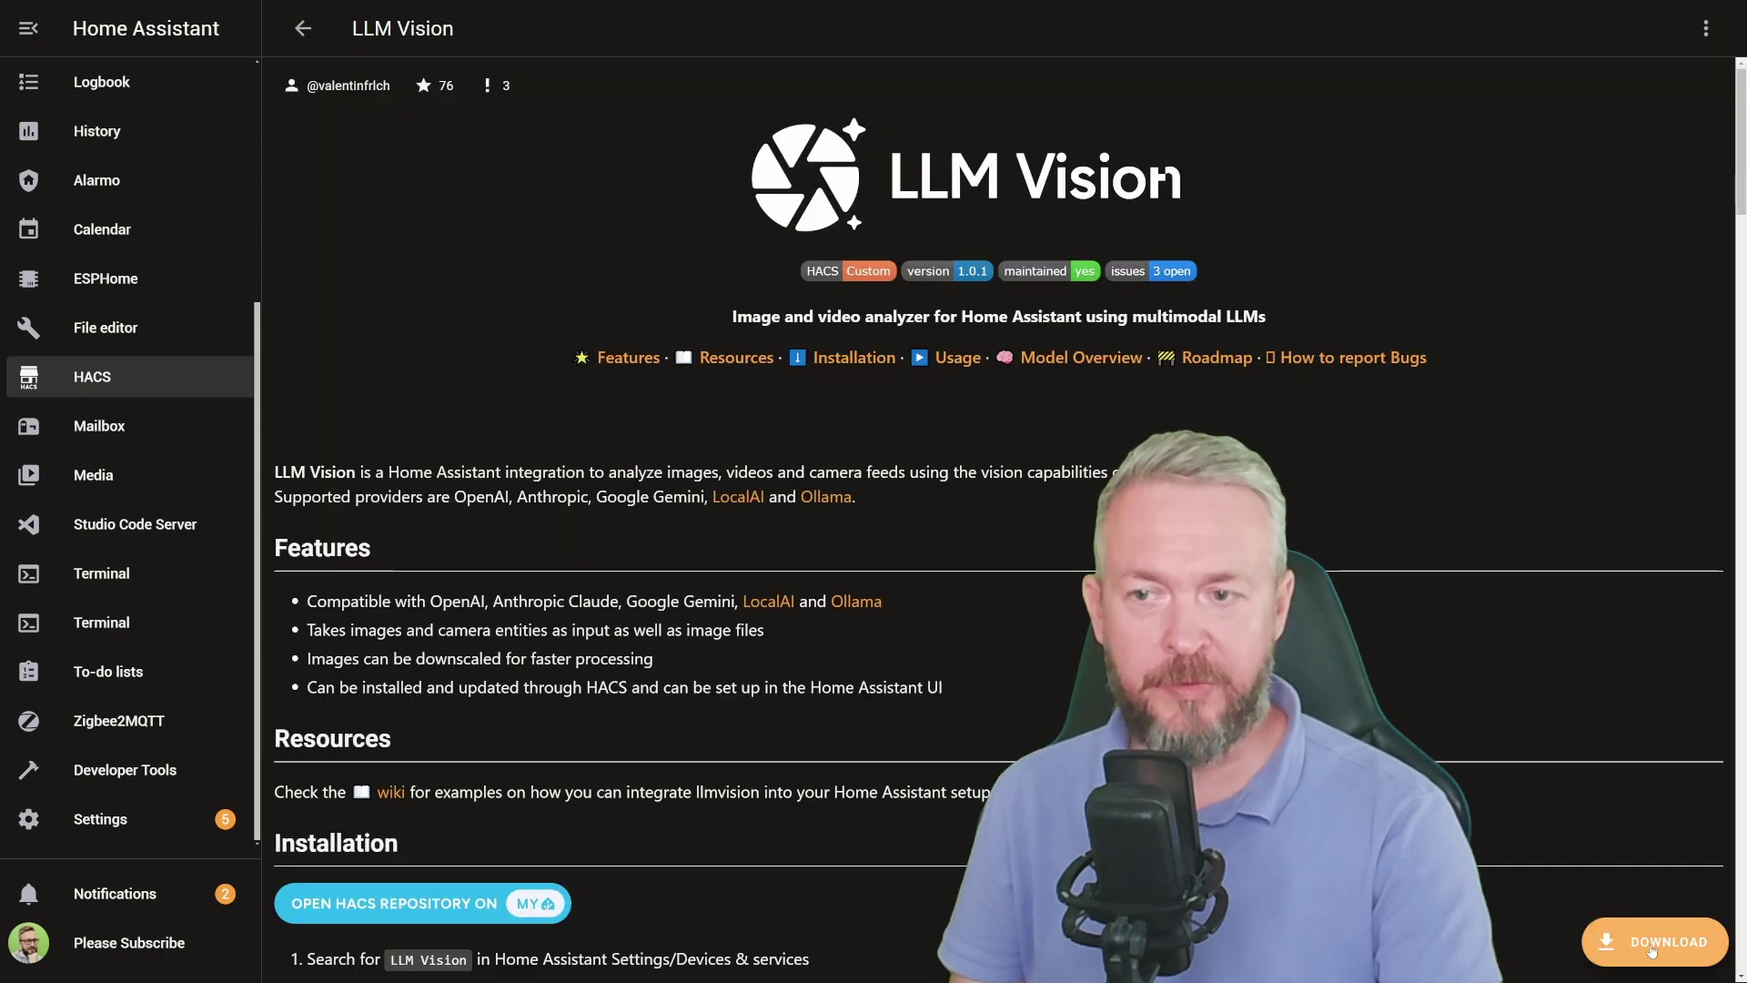
left_click(1654, 942)
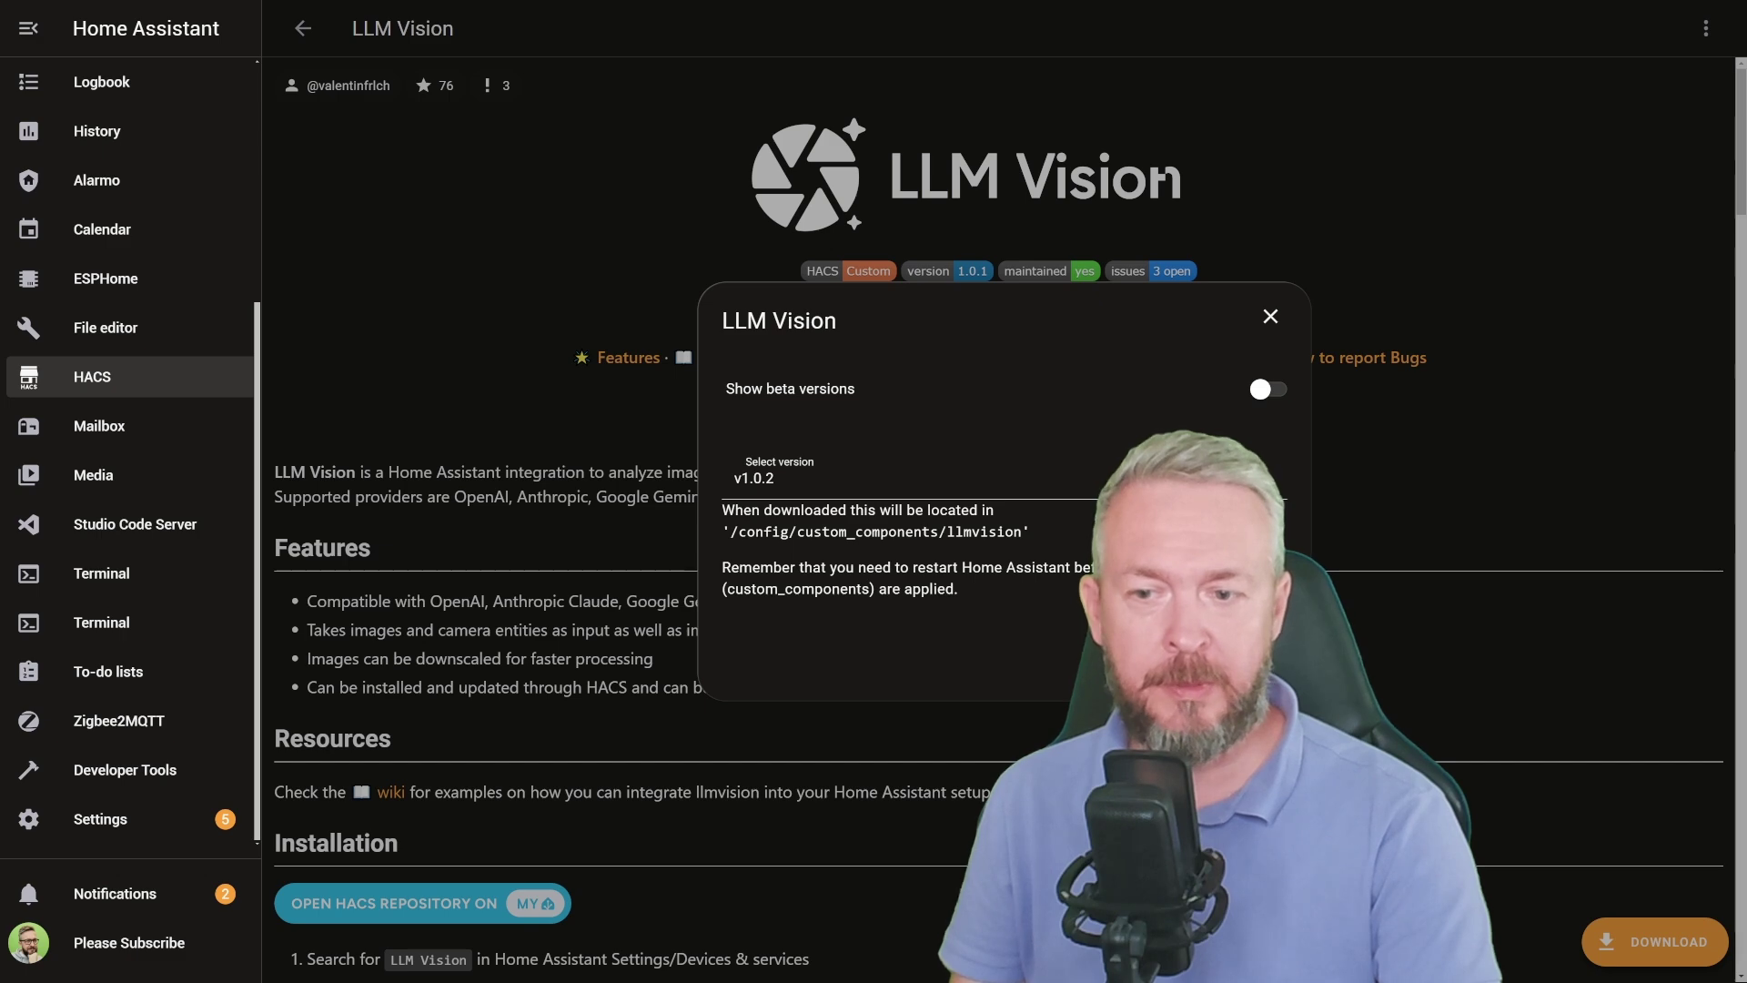
key("Escape")
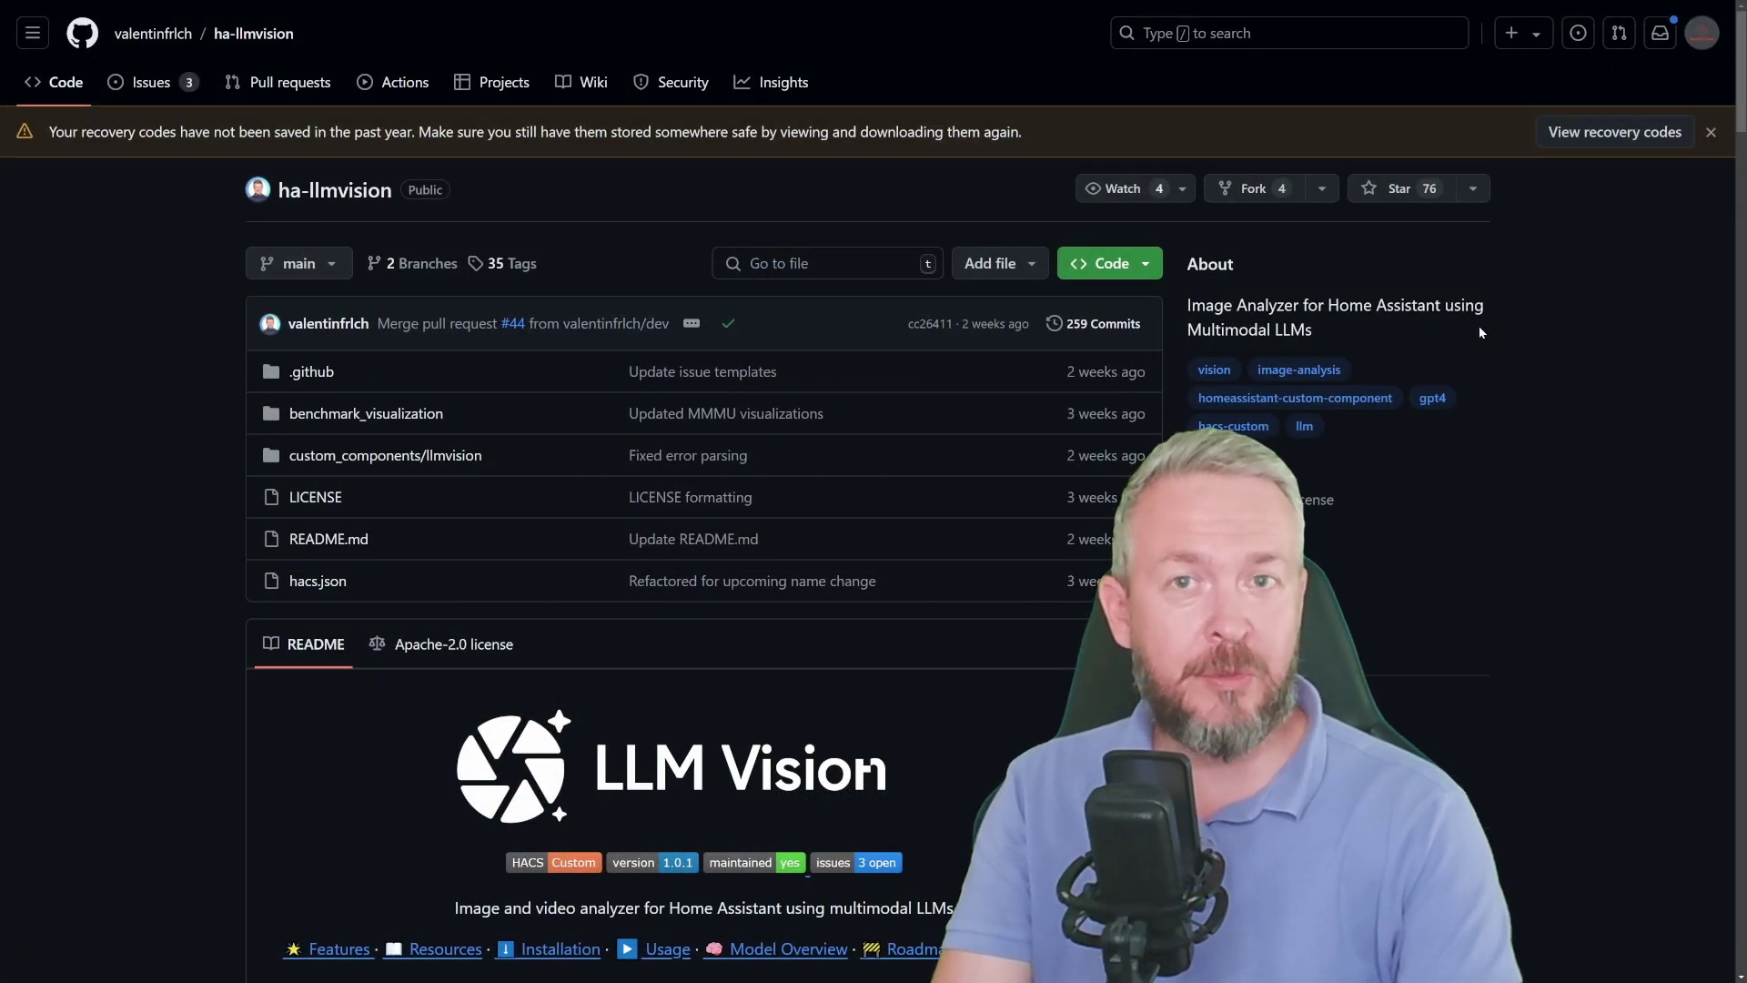
Star the ha-llmvision repository on GitHub
left_click(1361, 193)
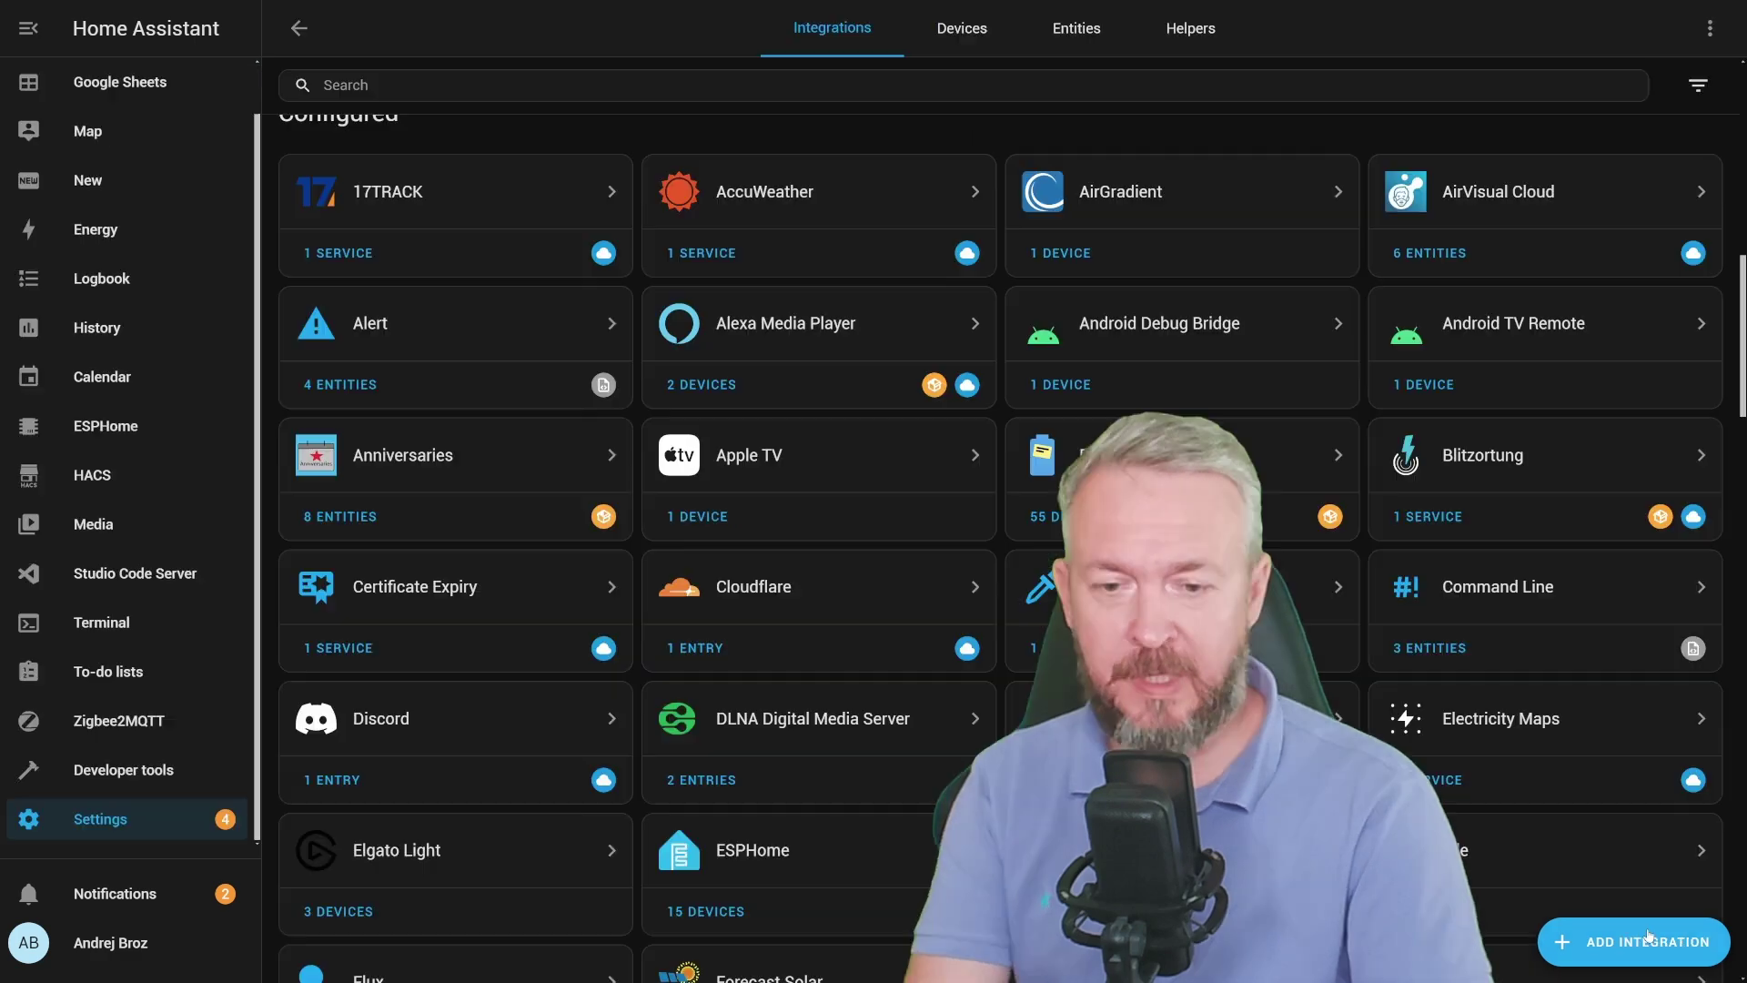
Add the LLM Vision integration, found by searching 'll', with OpenAI as its provider
left_click(1607, 938)
type("ll")
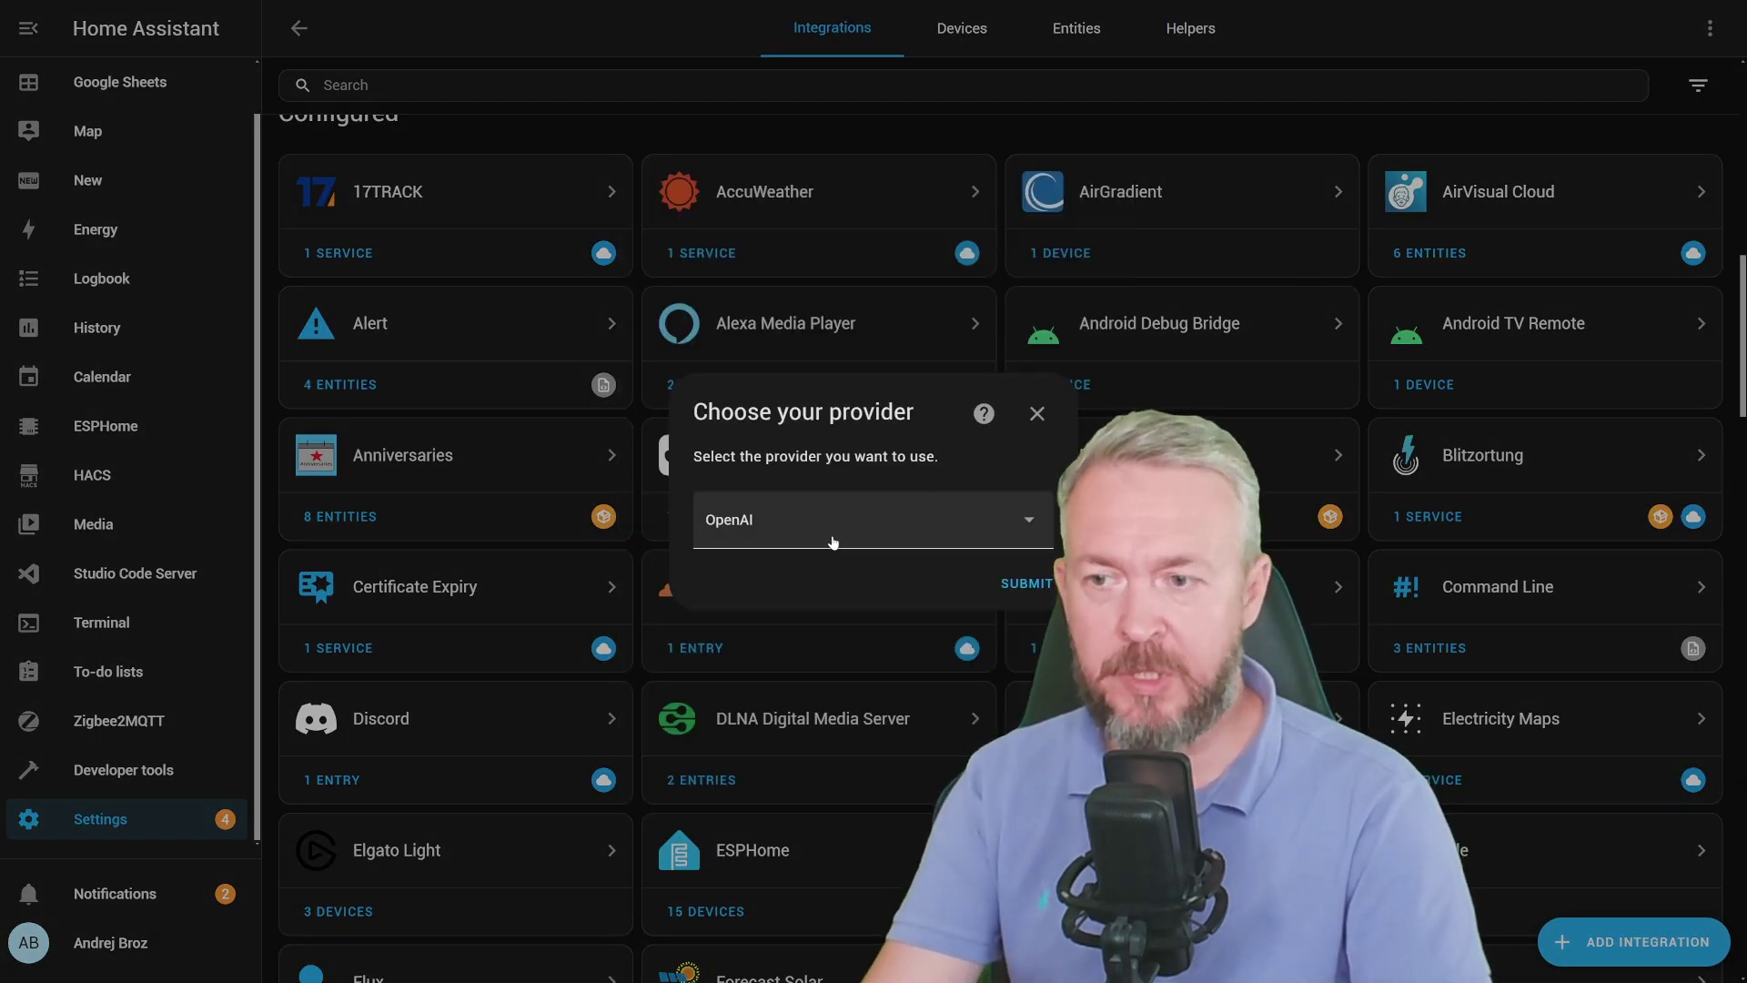
left_click(832, 541)
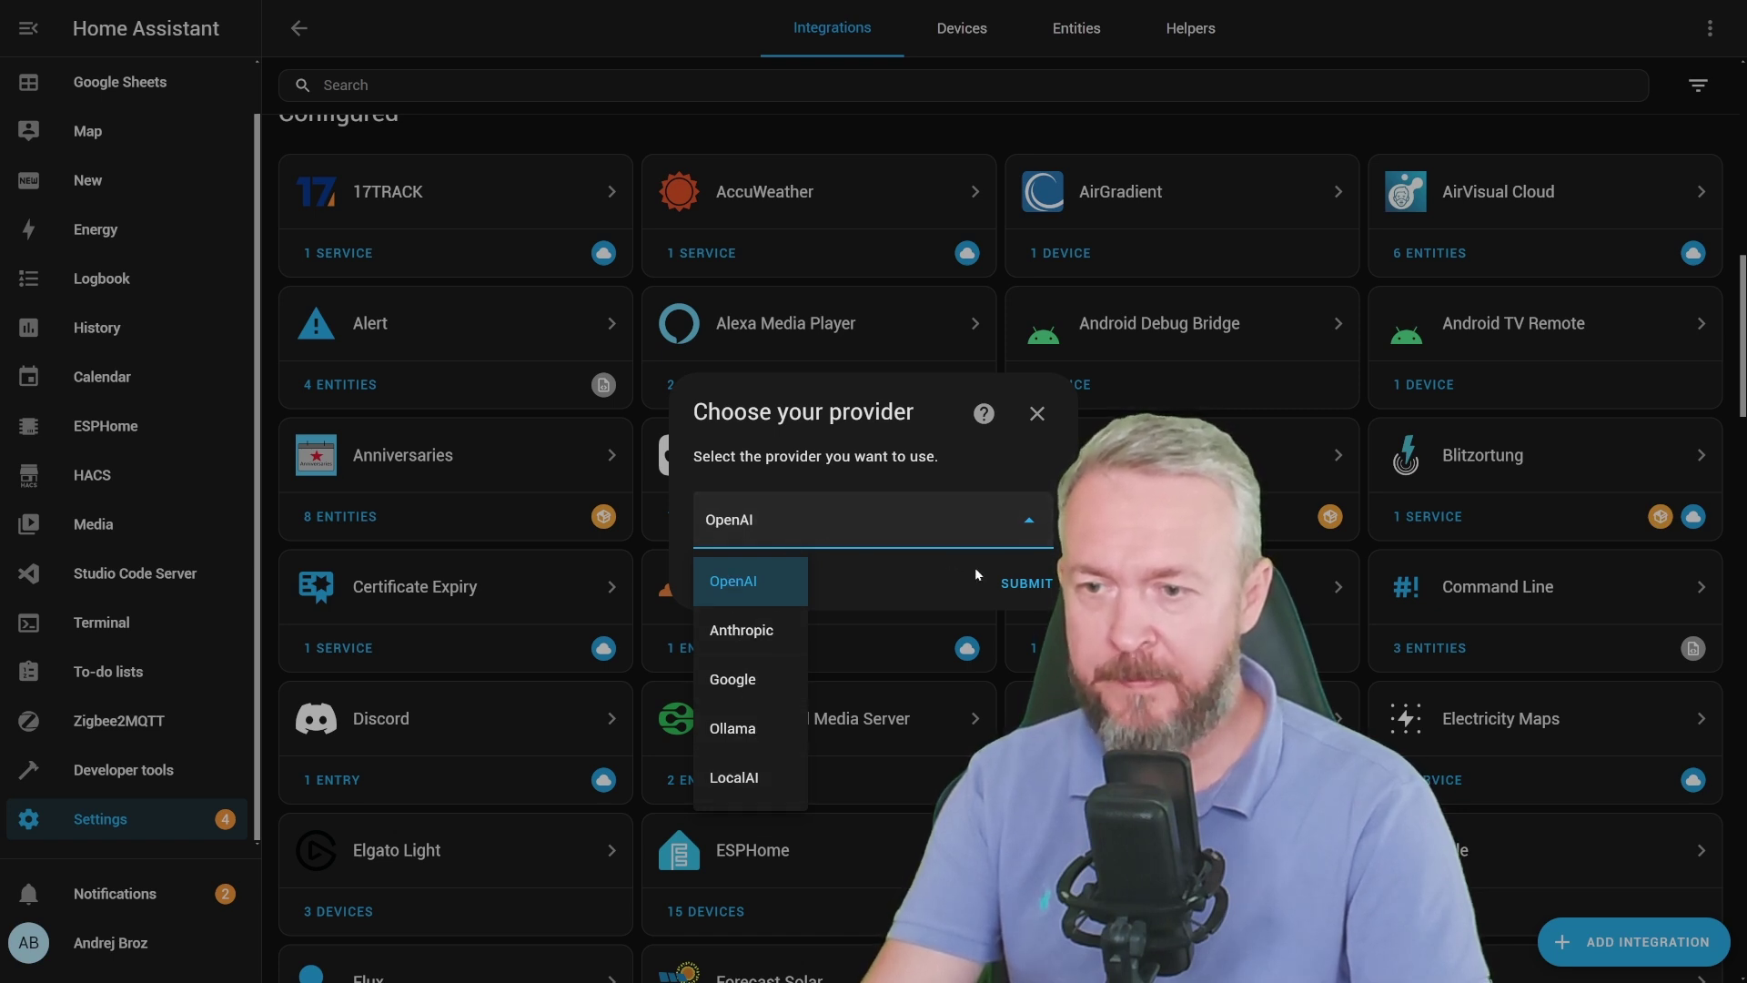
left_click(1023, 592)
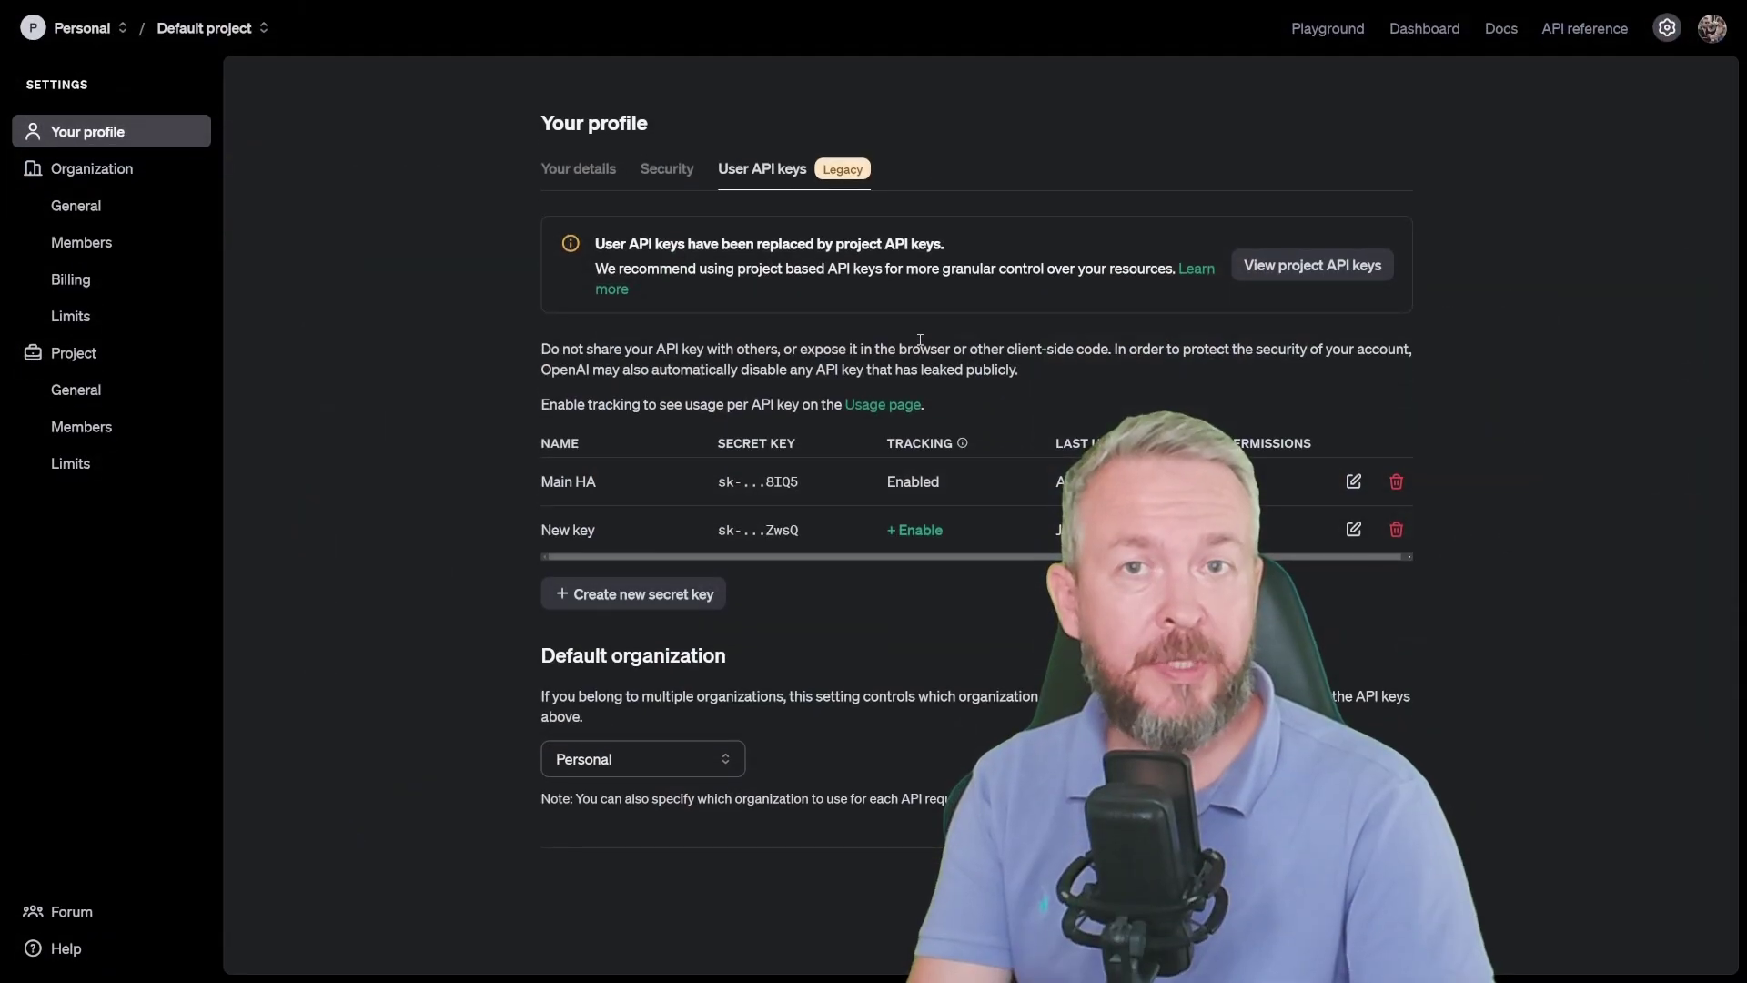
Create an OpenAI secret key named 'LLM Vision' and copy it
left_click(633, 594)
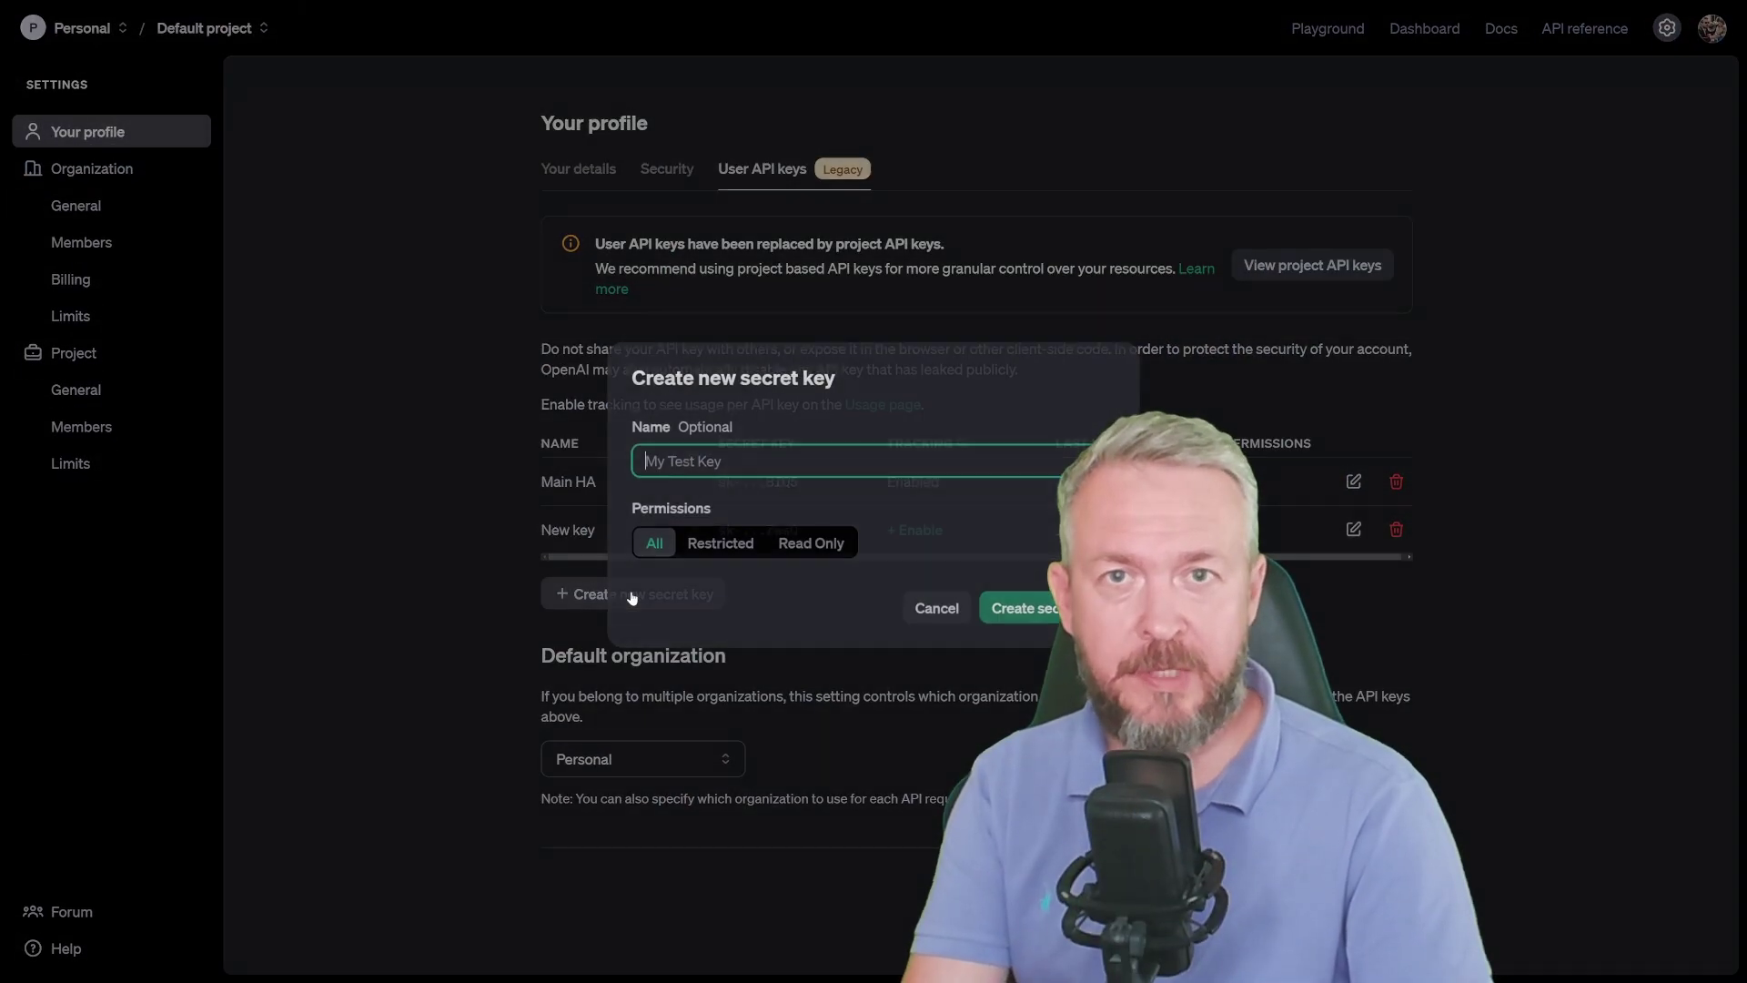
type("LLM Vision")
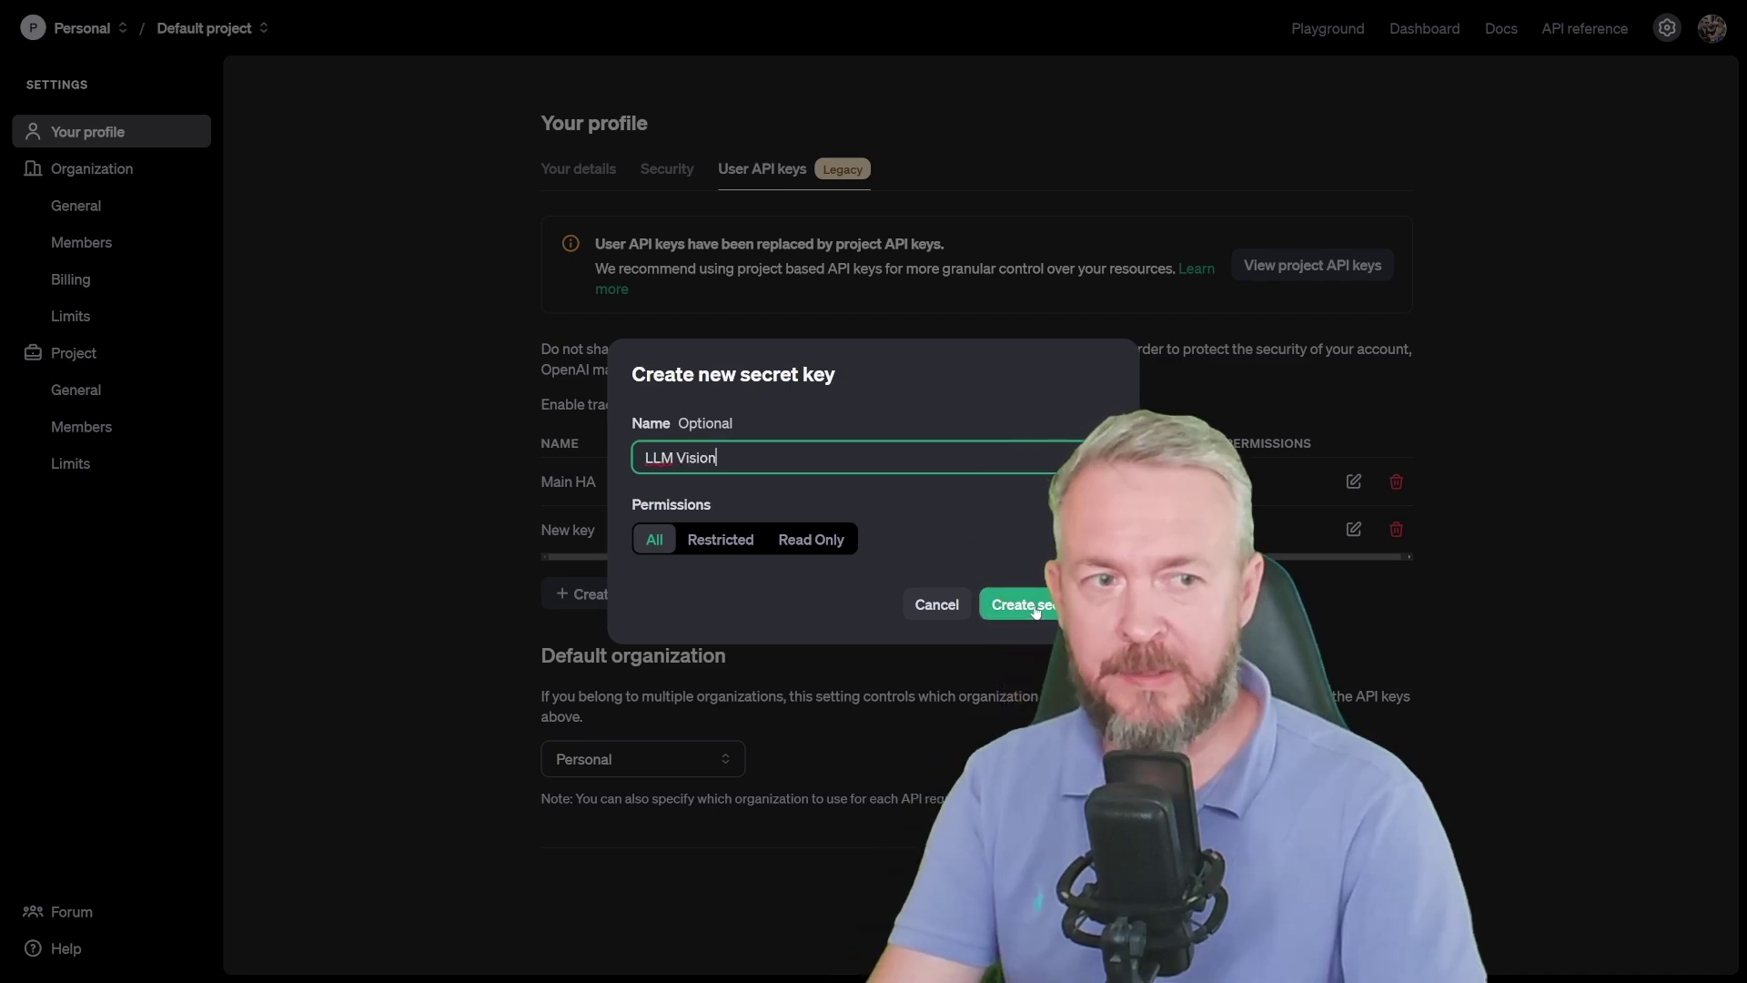
left_click(1036, 608)
left_click(1055, 488)
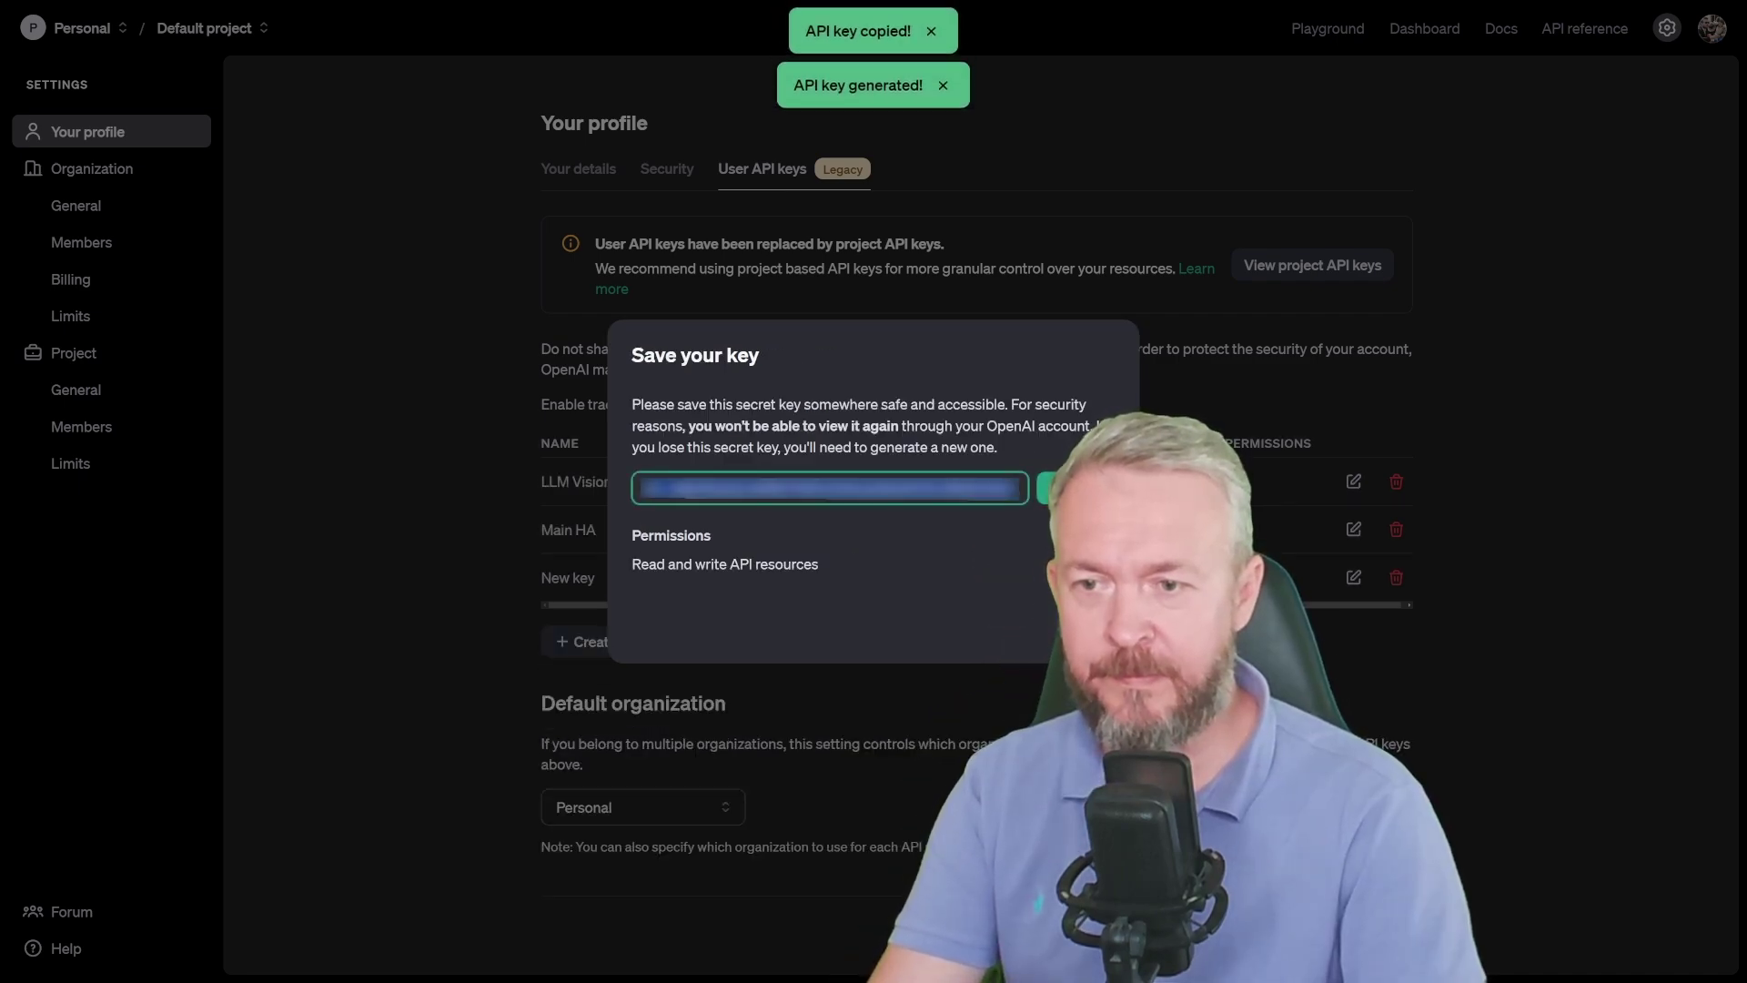
left_click(1092, 628)
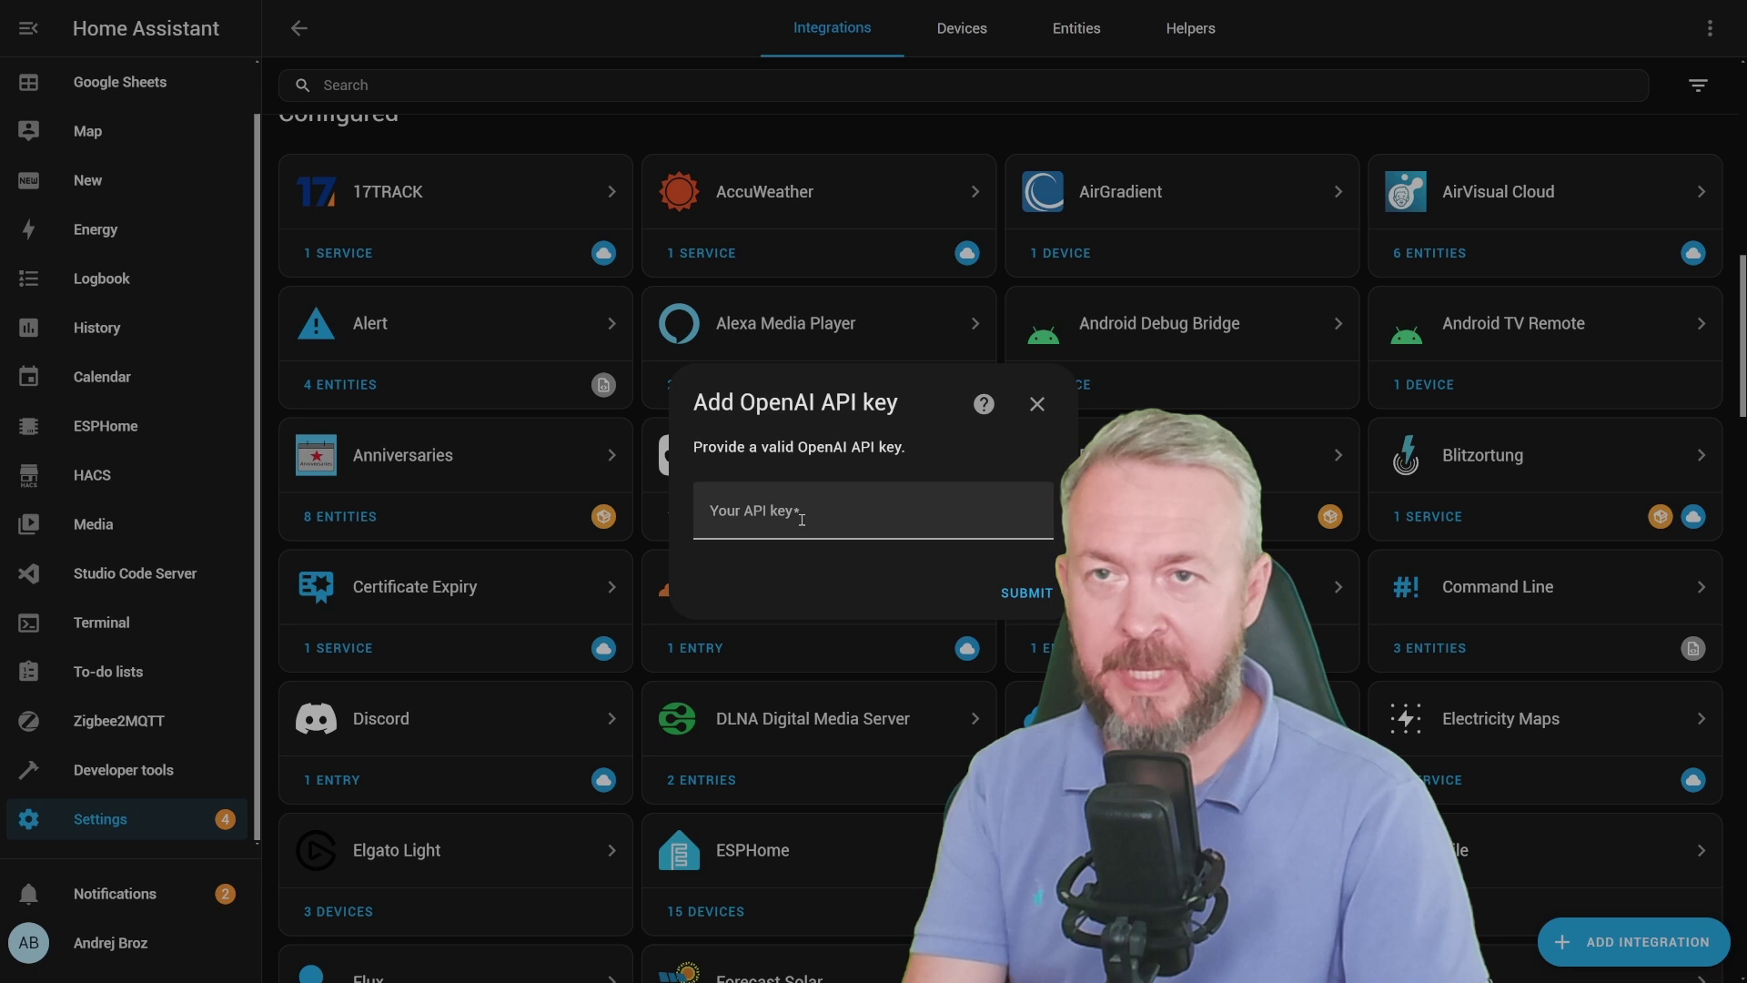
Paste the key into Home Assistant's API key field and finish the LLM Vision setup
left_click(802, 519)
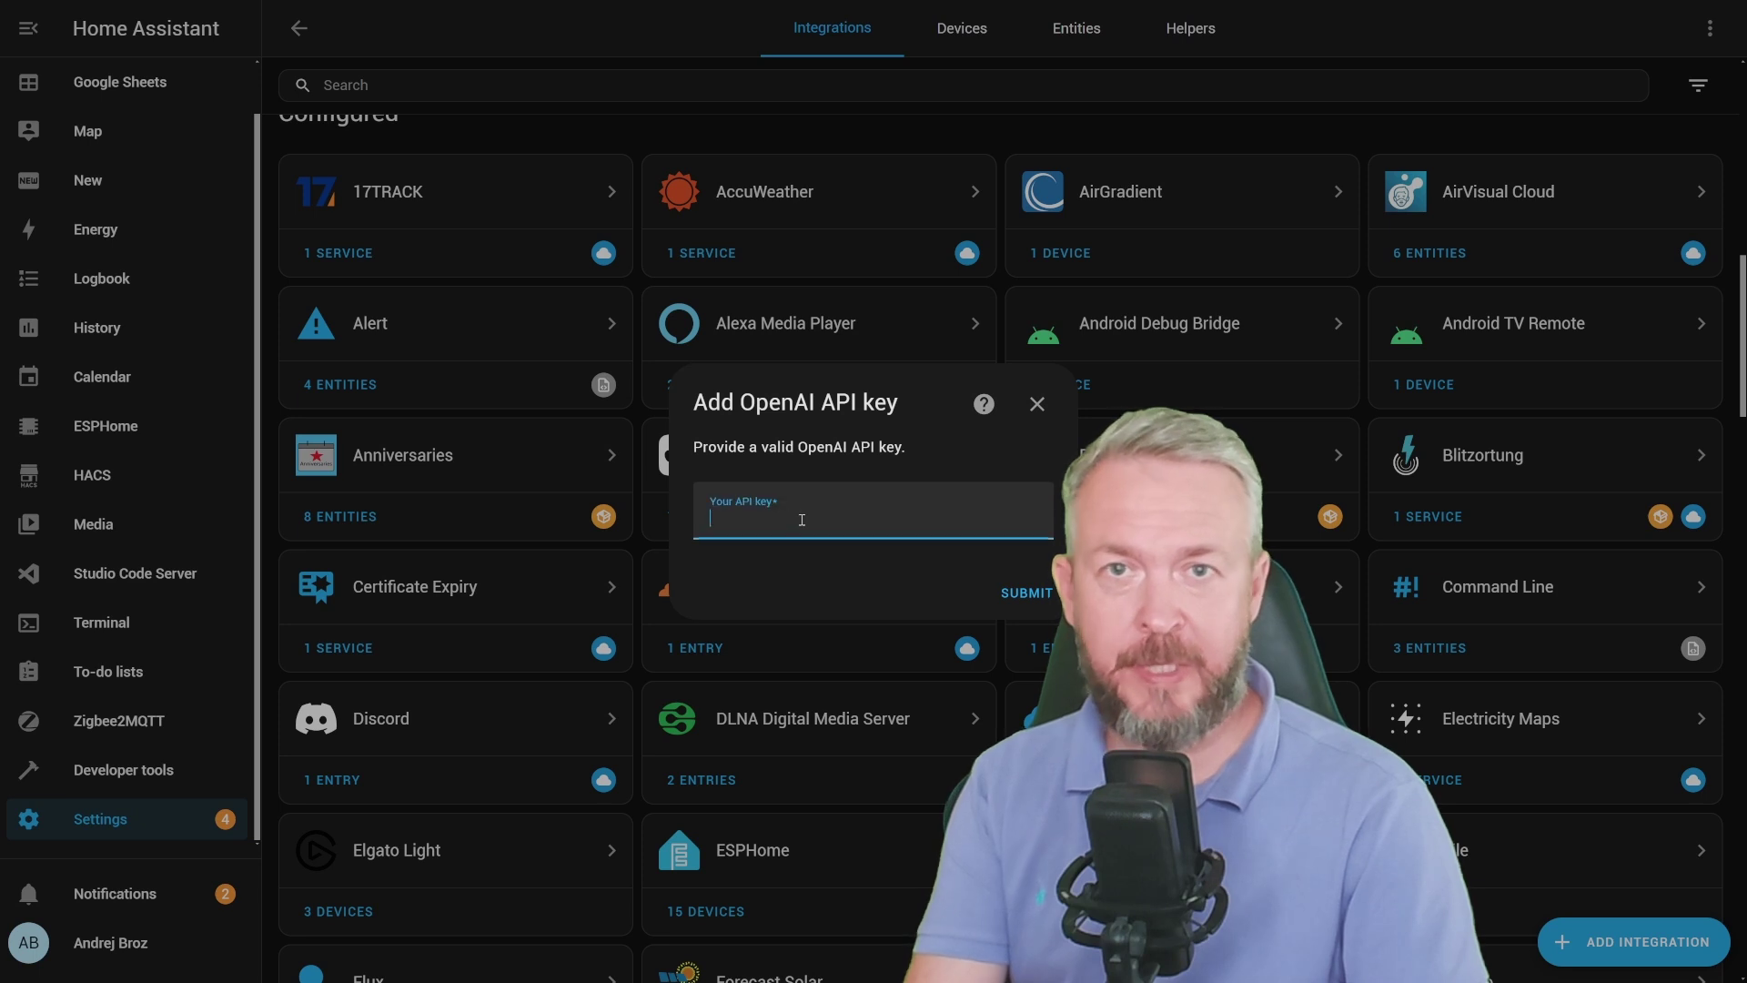
key("ctrl+v")
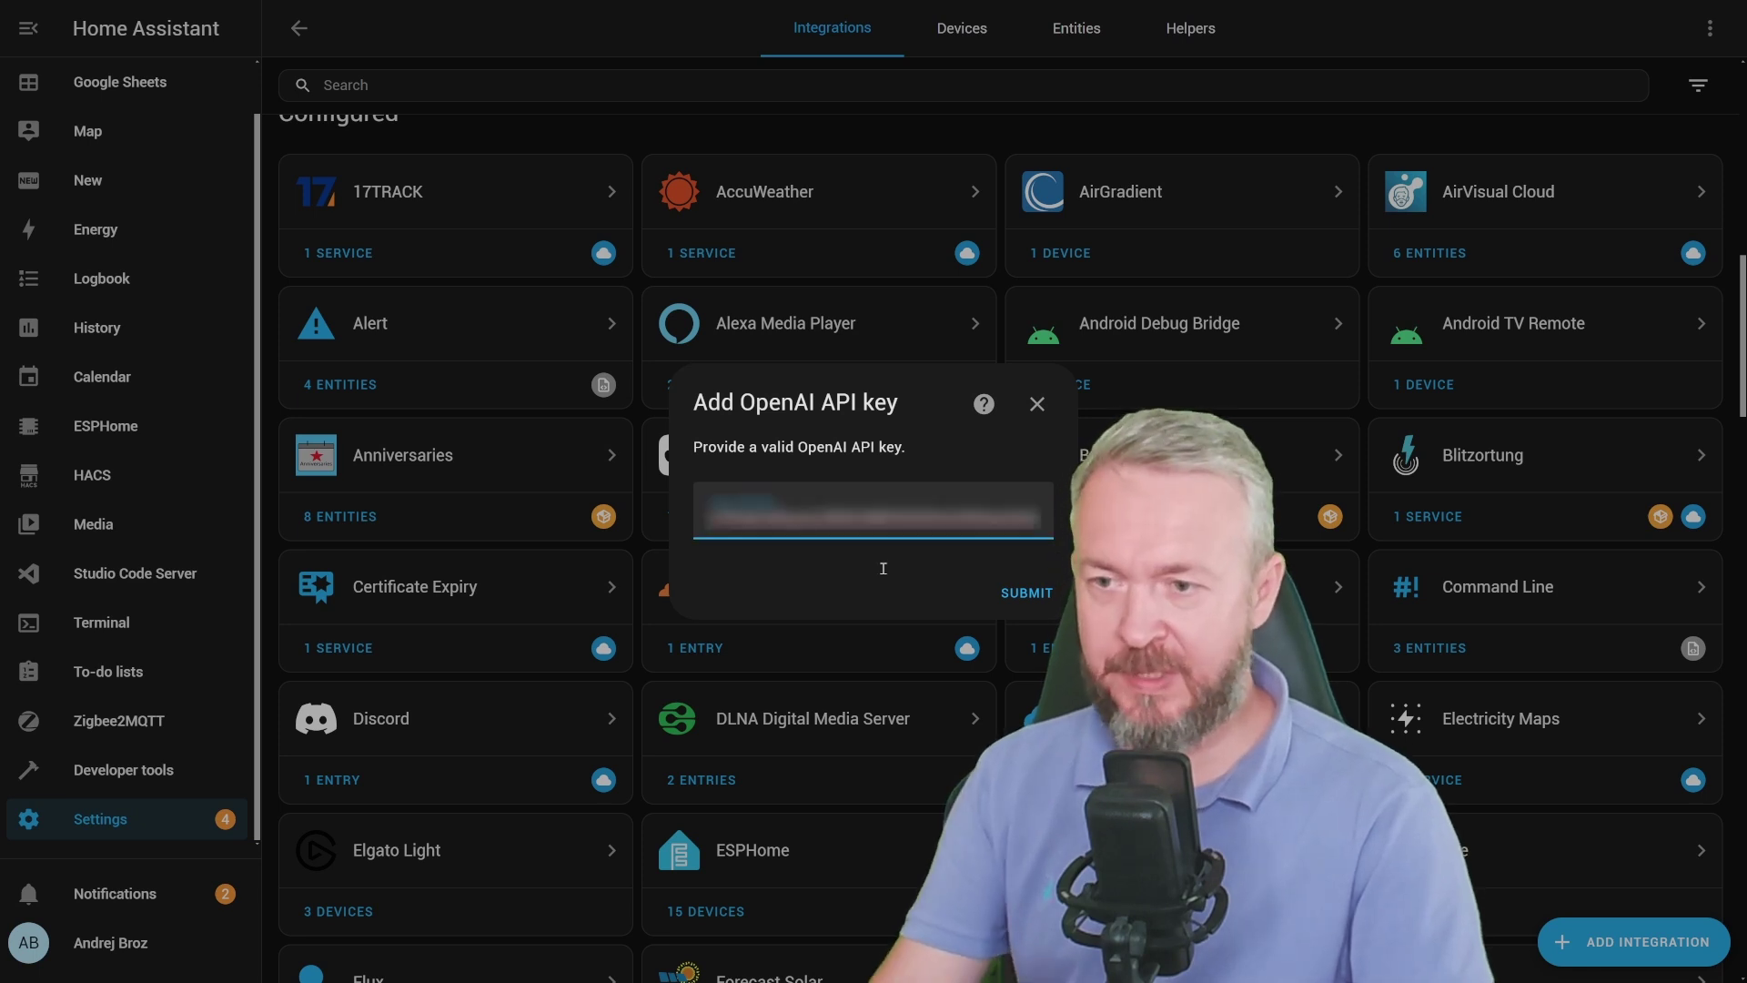
left_click(1025, 593)
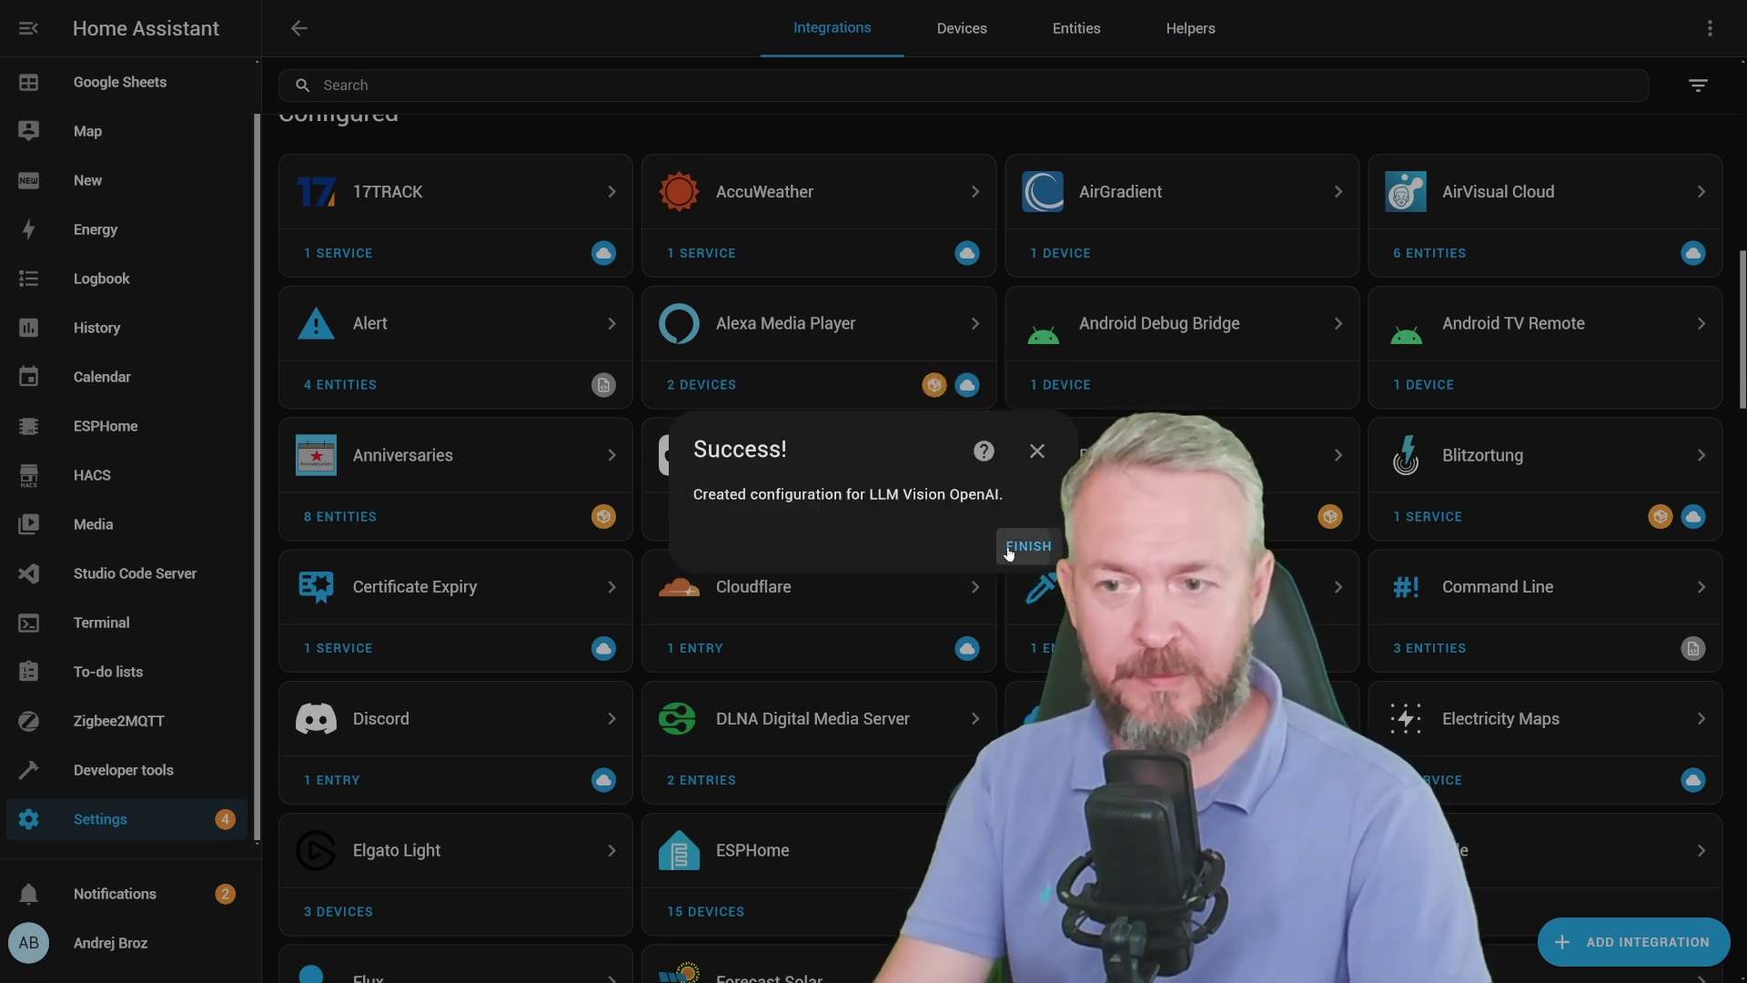
left_click(1024, 546)
left_click(244, 772)
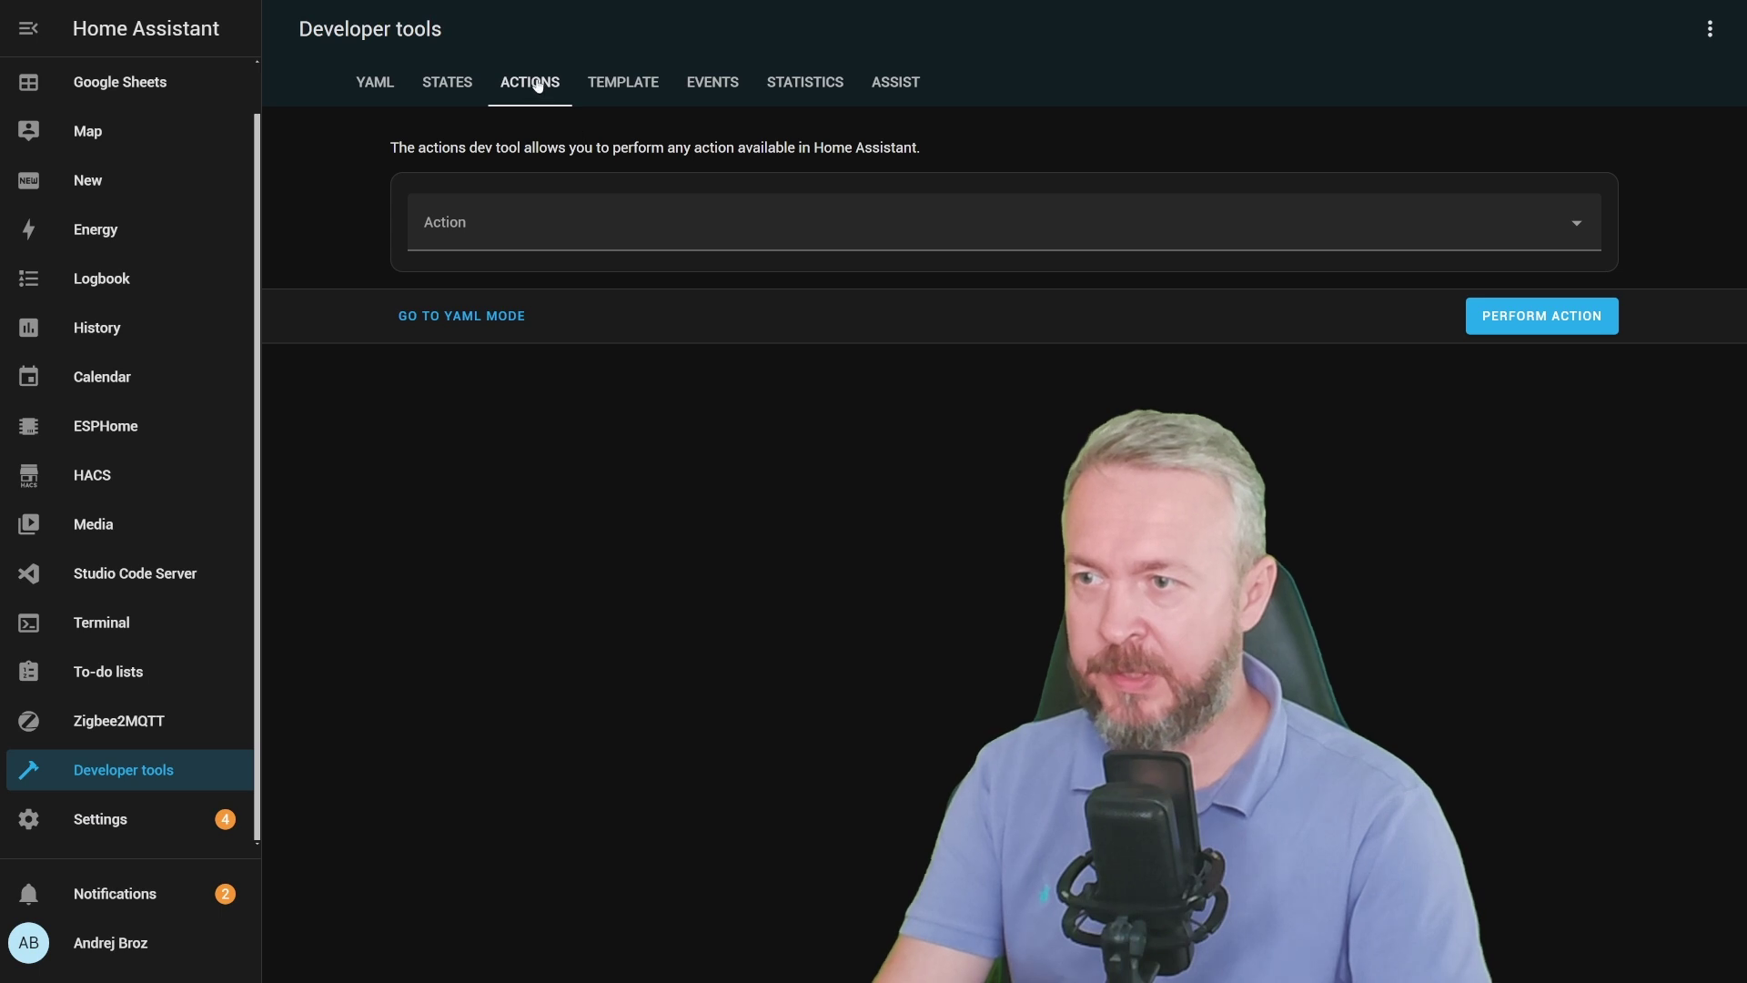
Select the LLM Vision: Image Analyzer action with prompt 'Describe what is person in image doing'
left_click(530, 234)
type("llm")
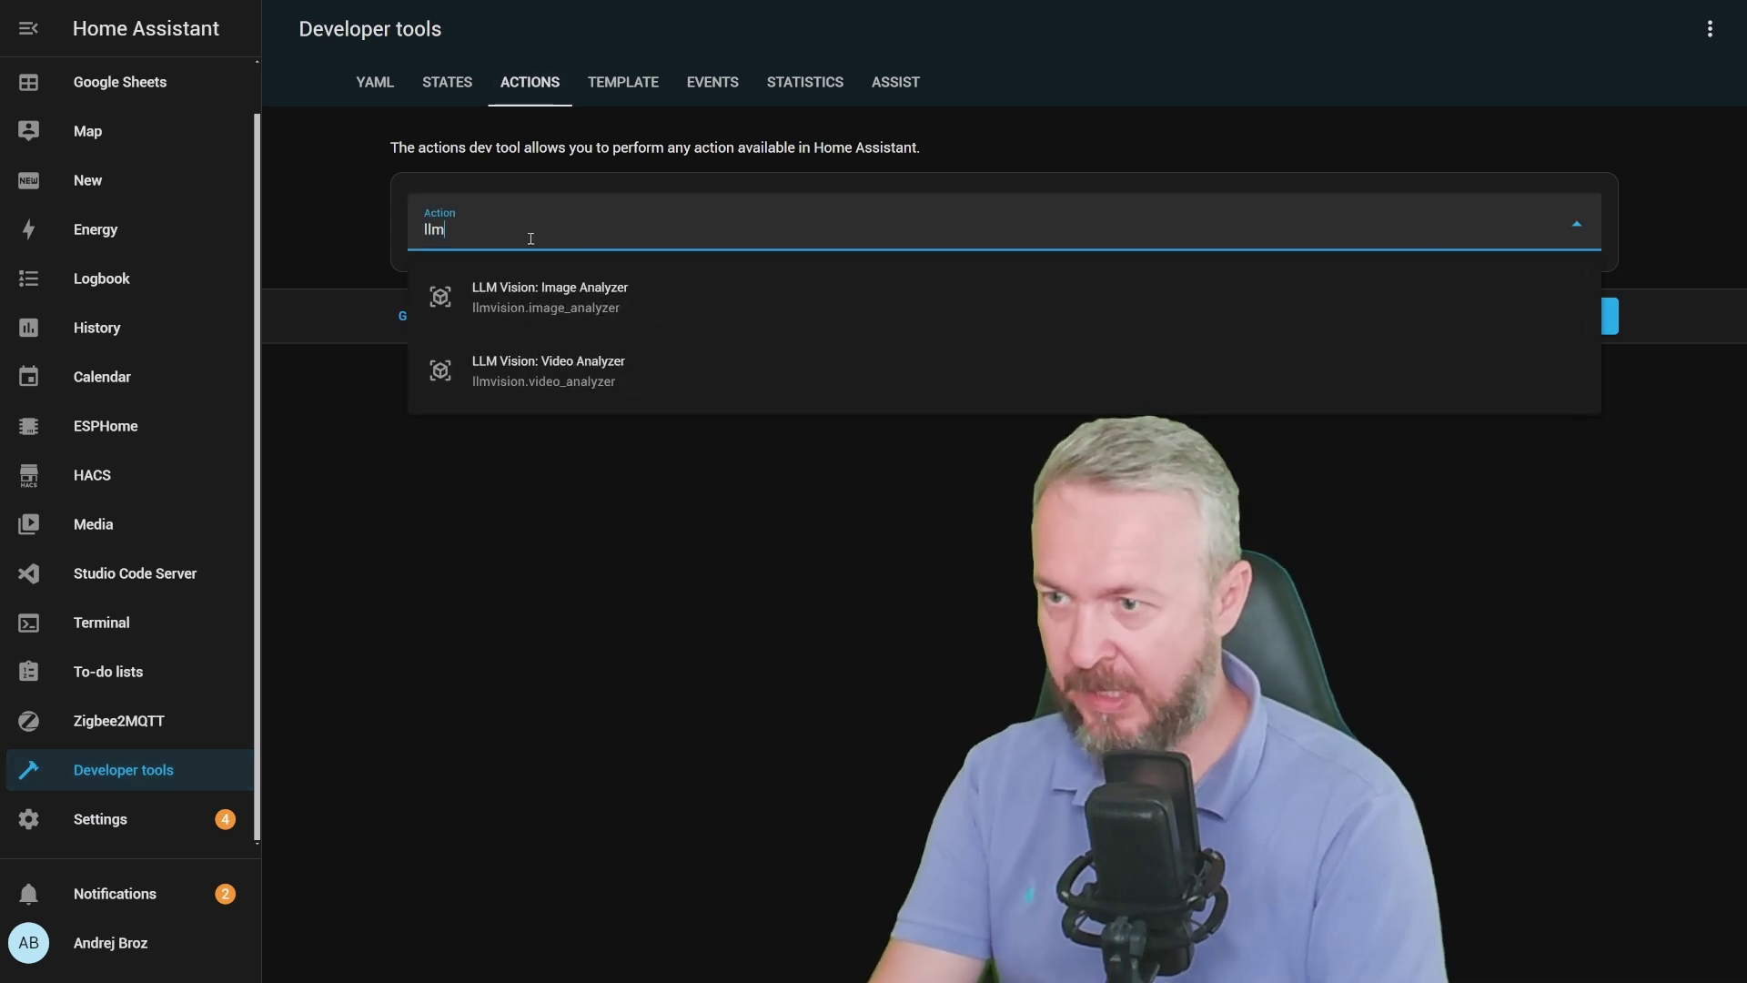
left_click(563, 297)
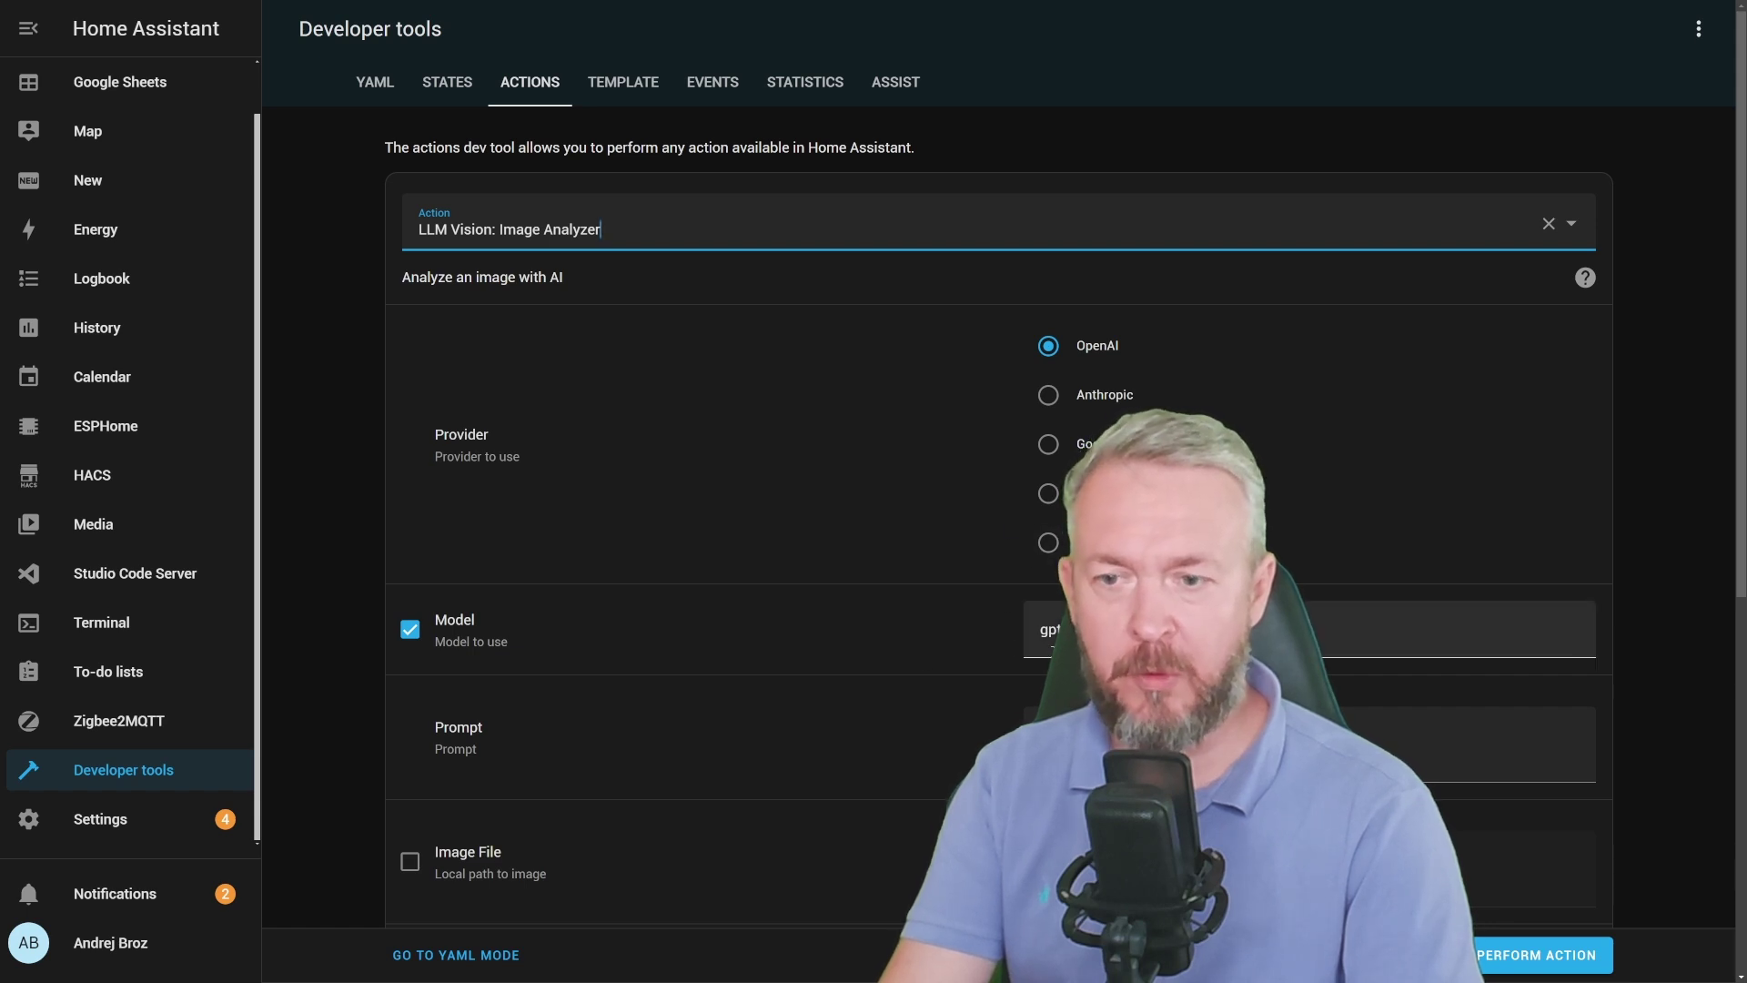
scroll(1097, 341, "down", 5)
left_click(1096, 339)
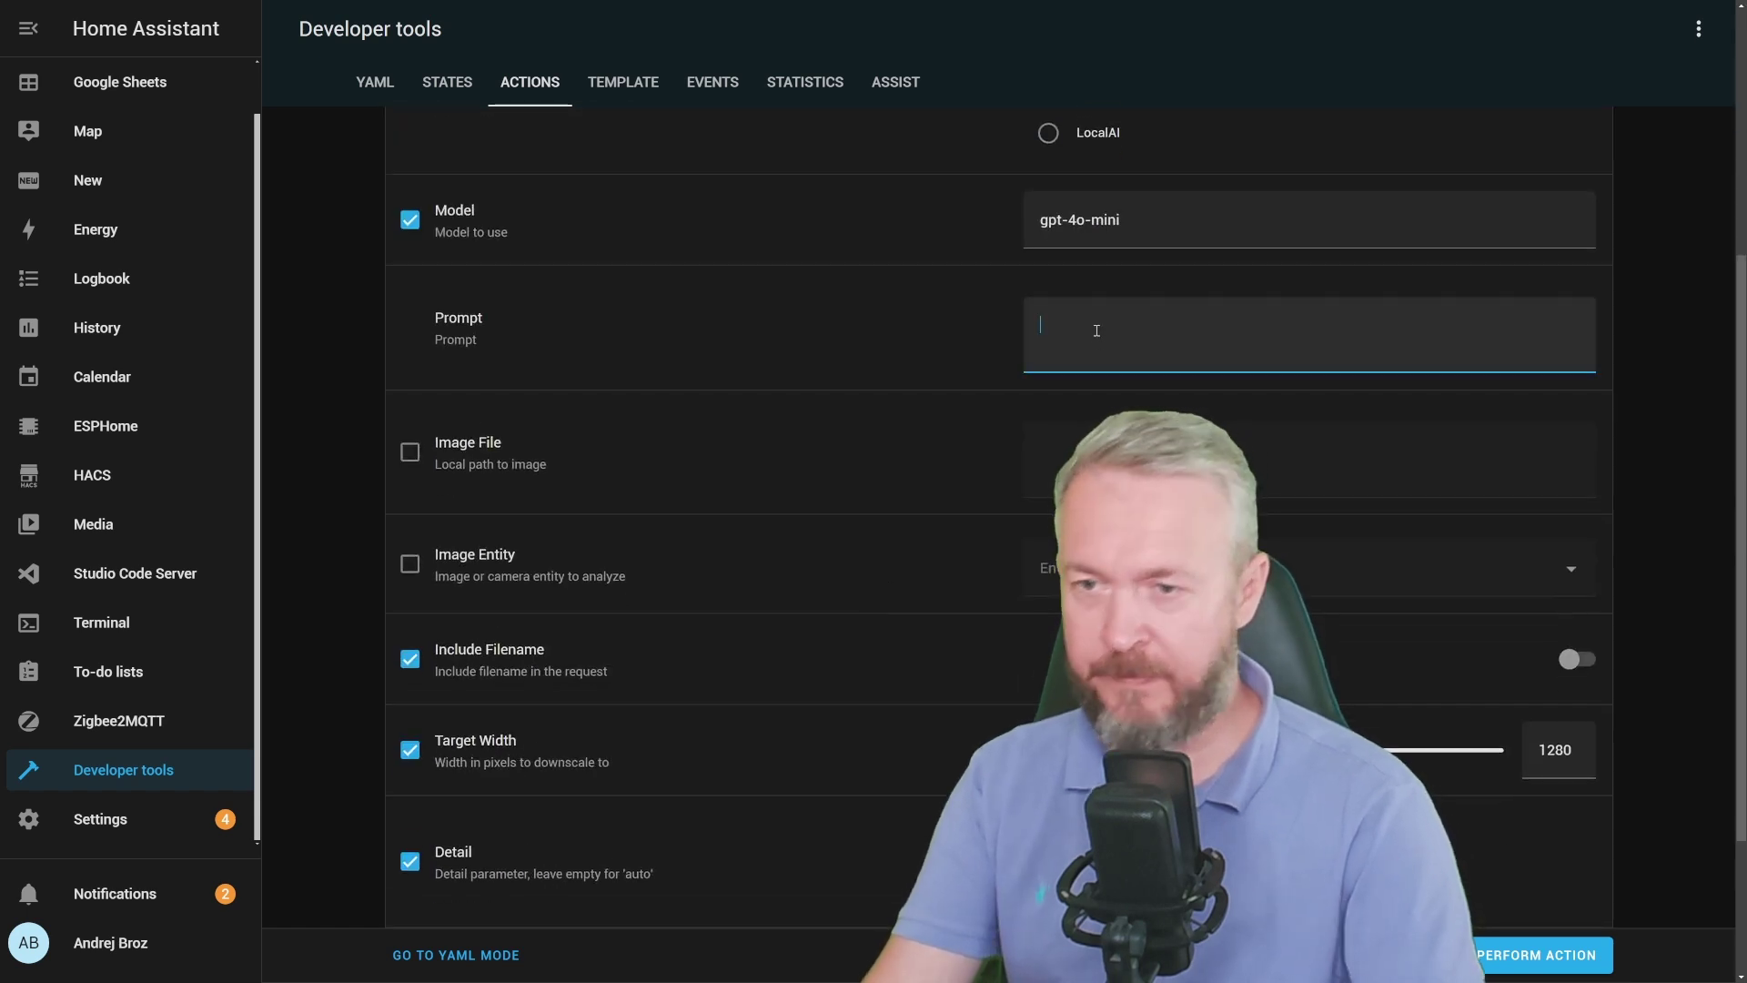
type("Describe what ")
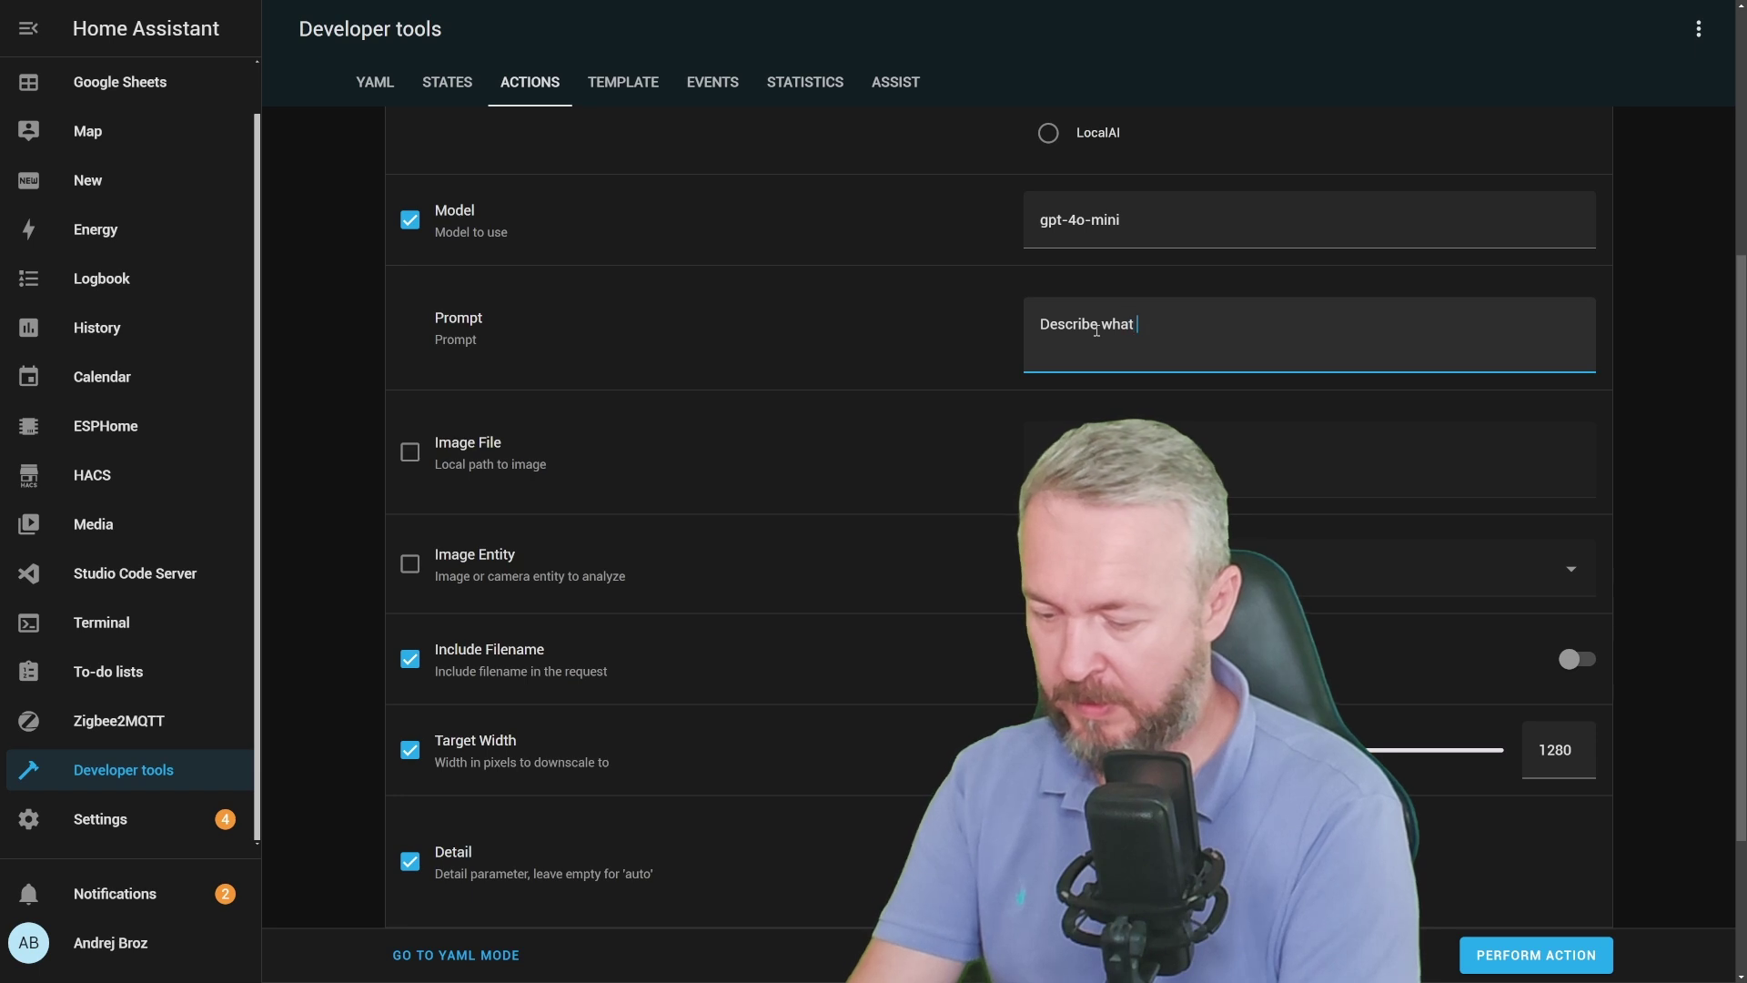
type("is person in")
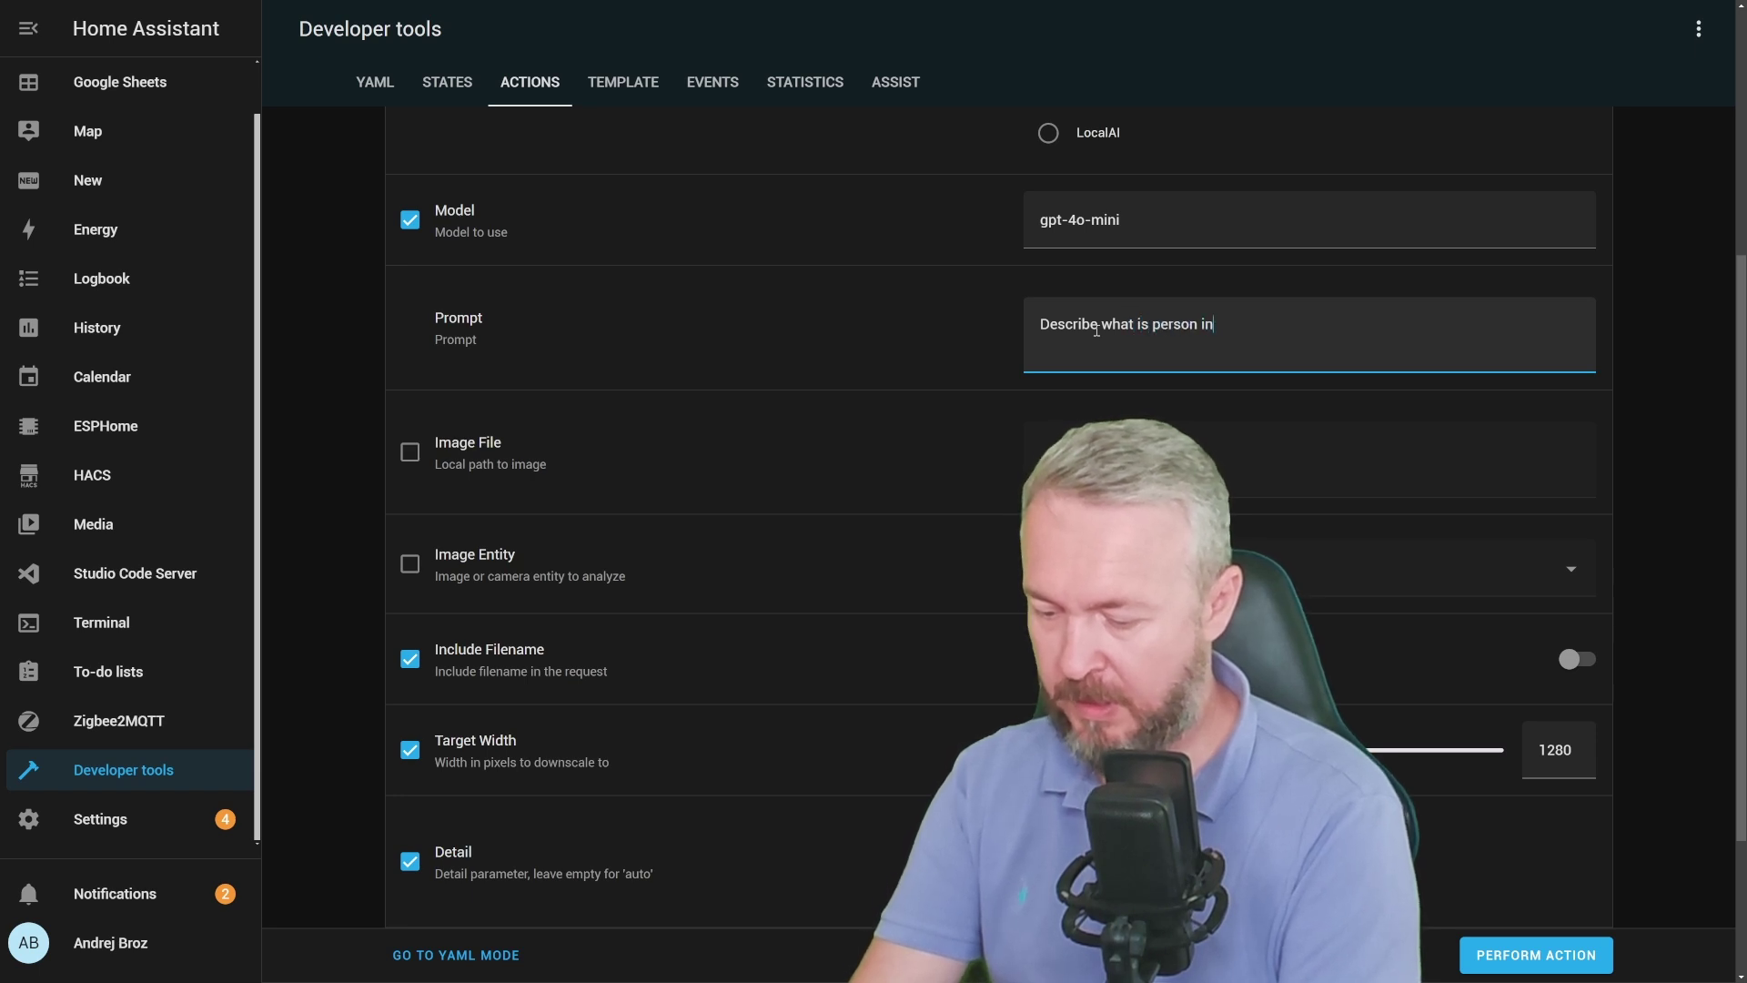
type(" image doing")
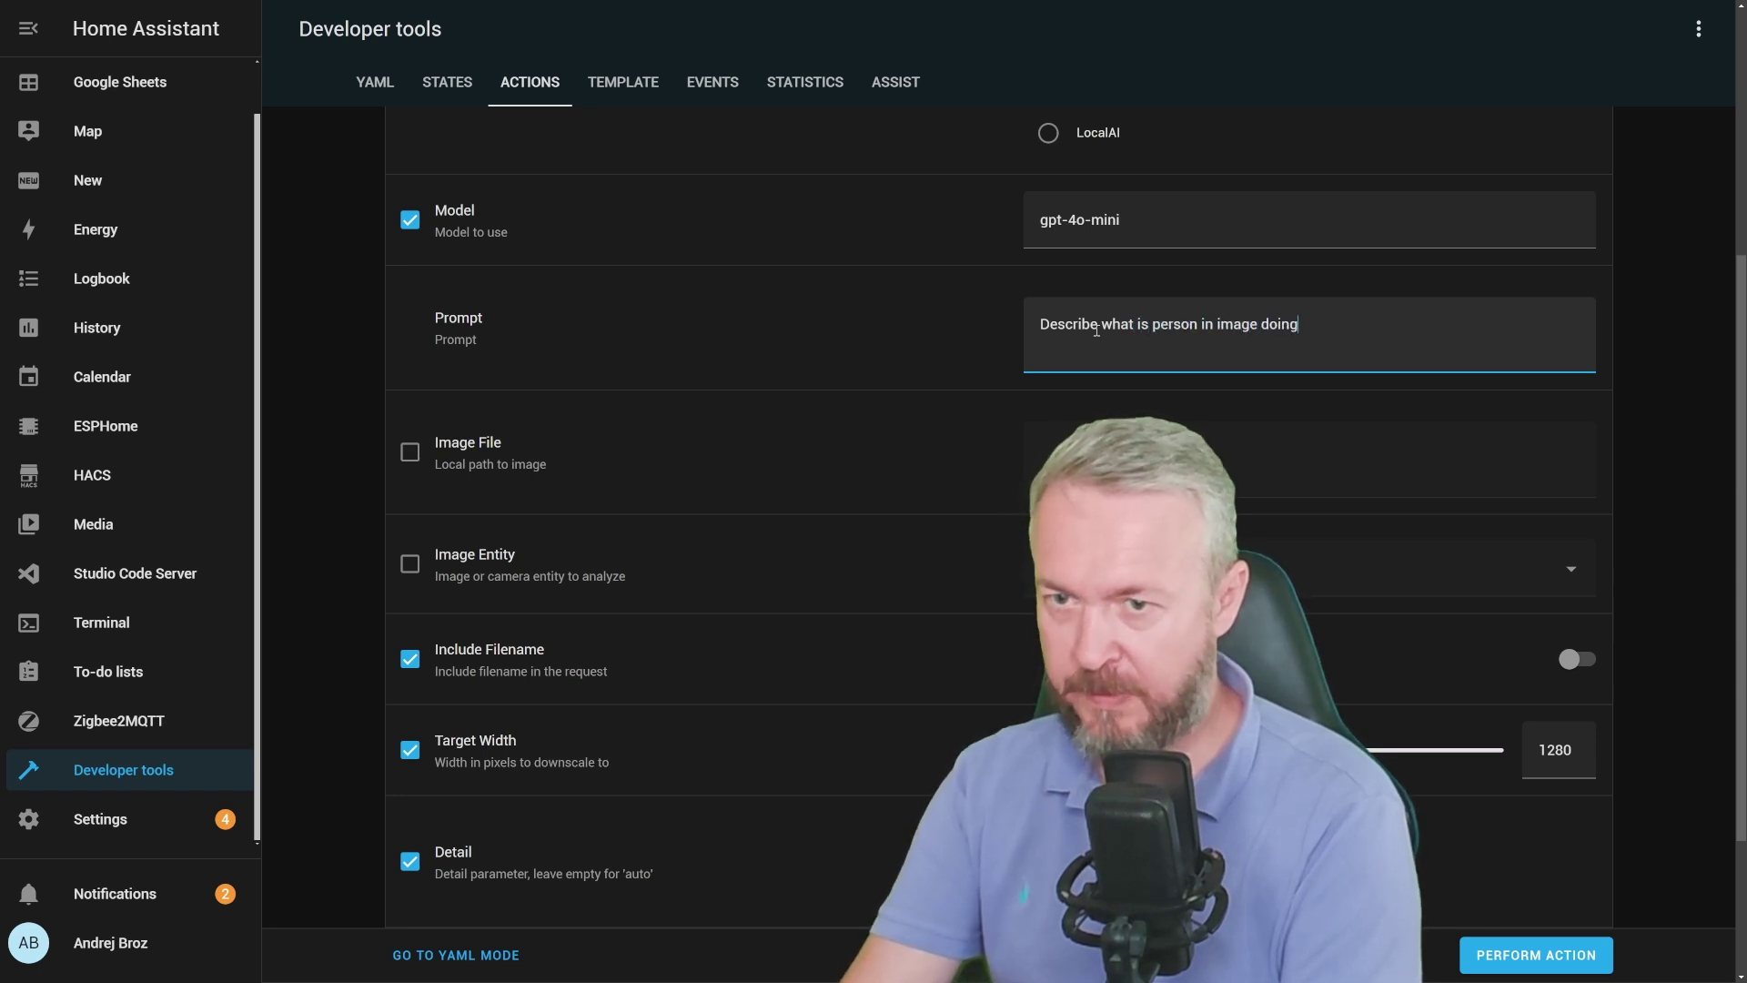
Set the Saved Image entity as the image input and run the analysis
left_click(1183, 569)
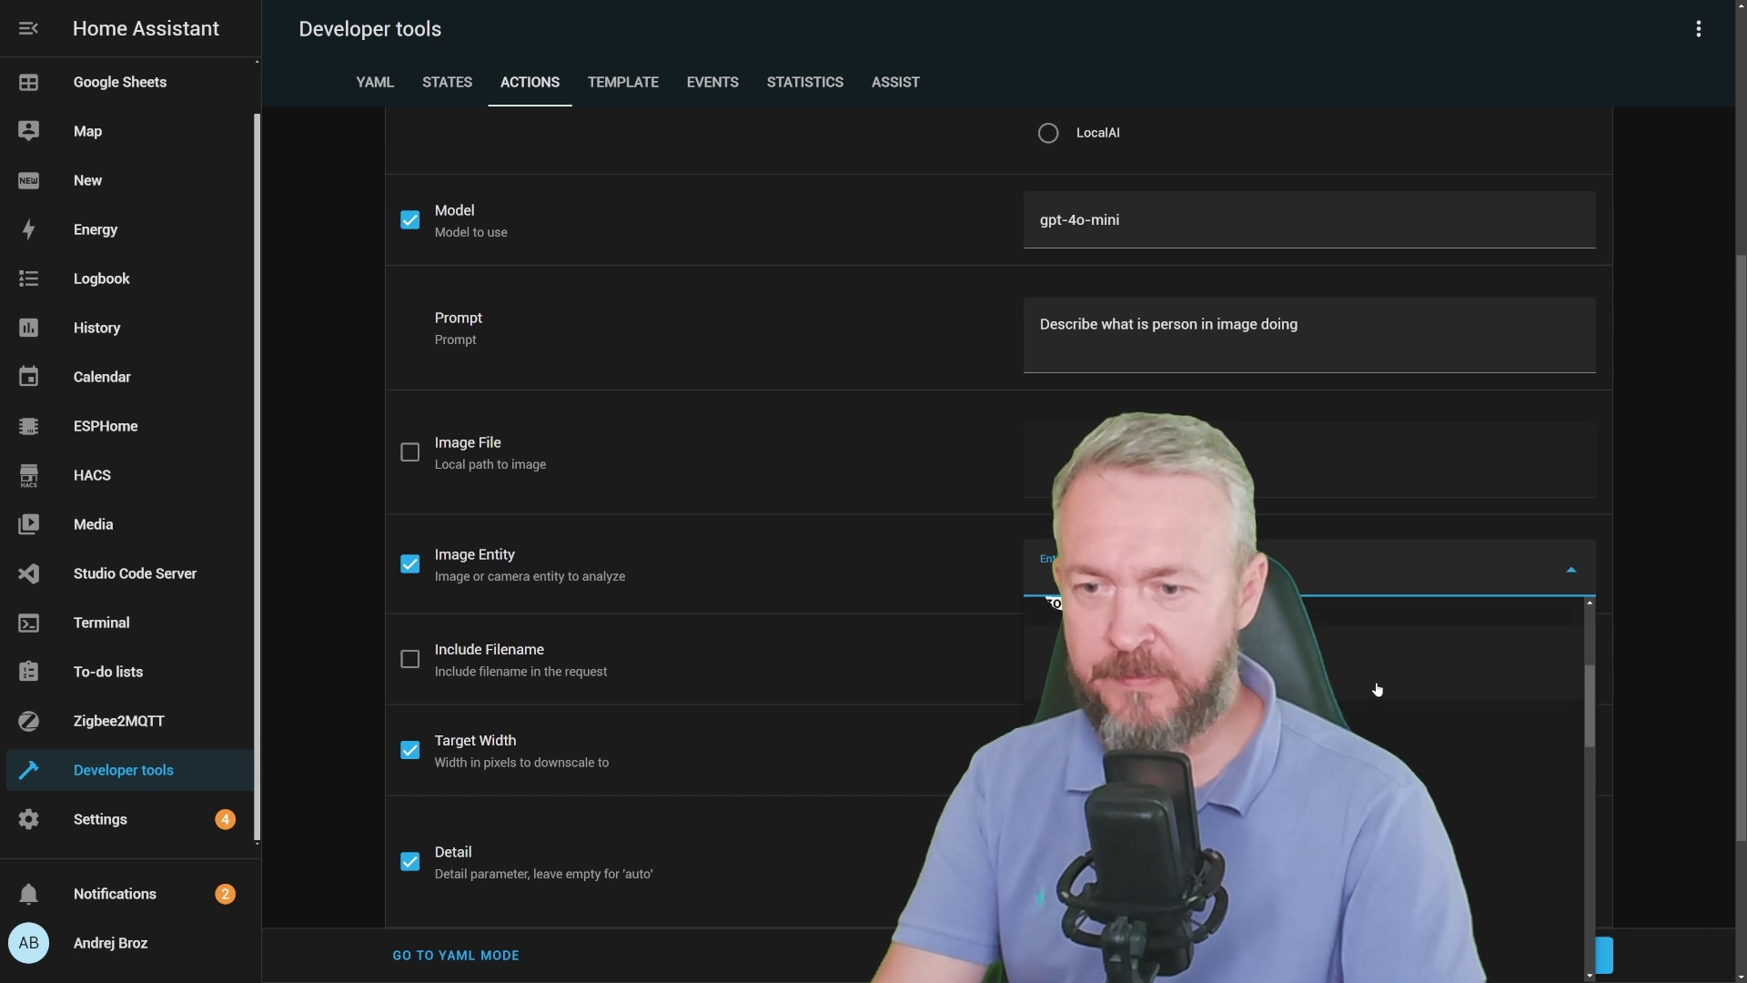
left_click(1183, 637)
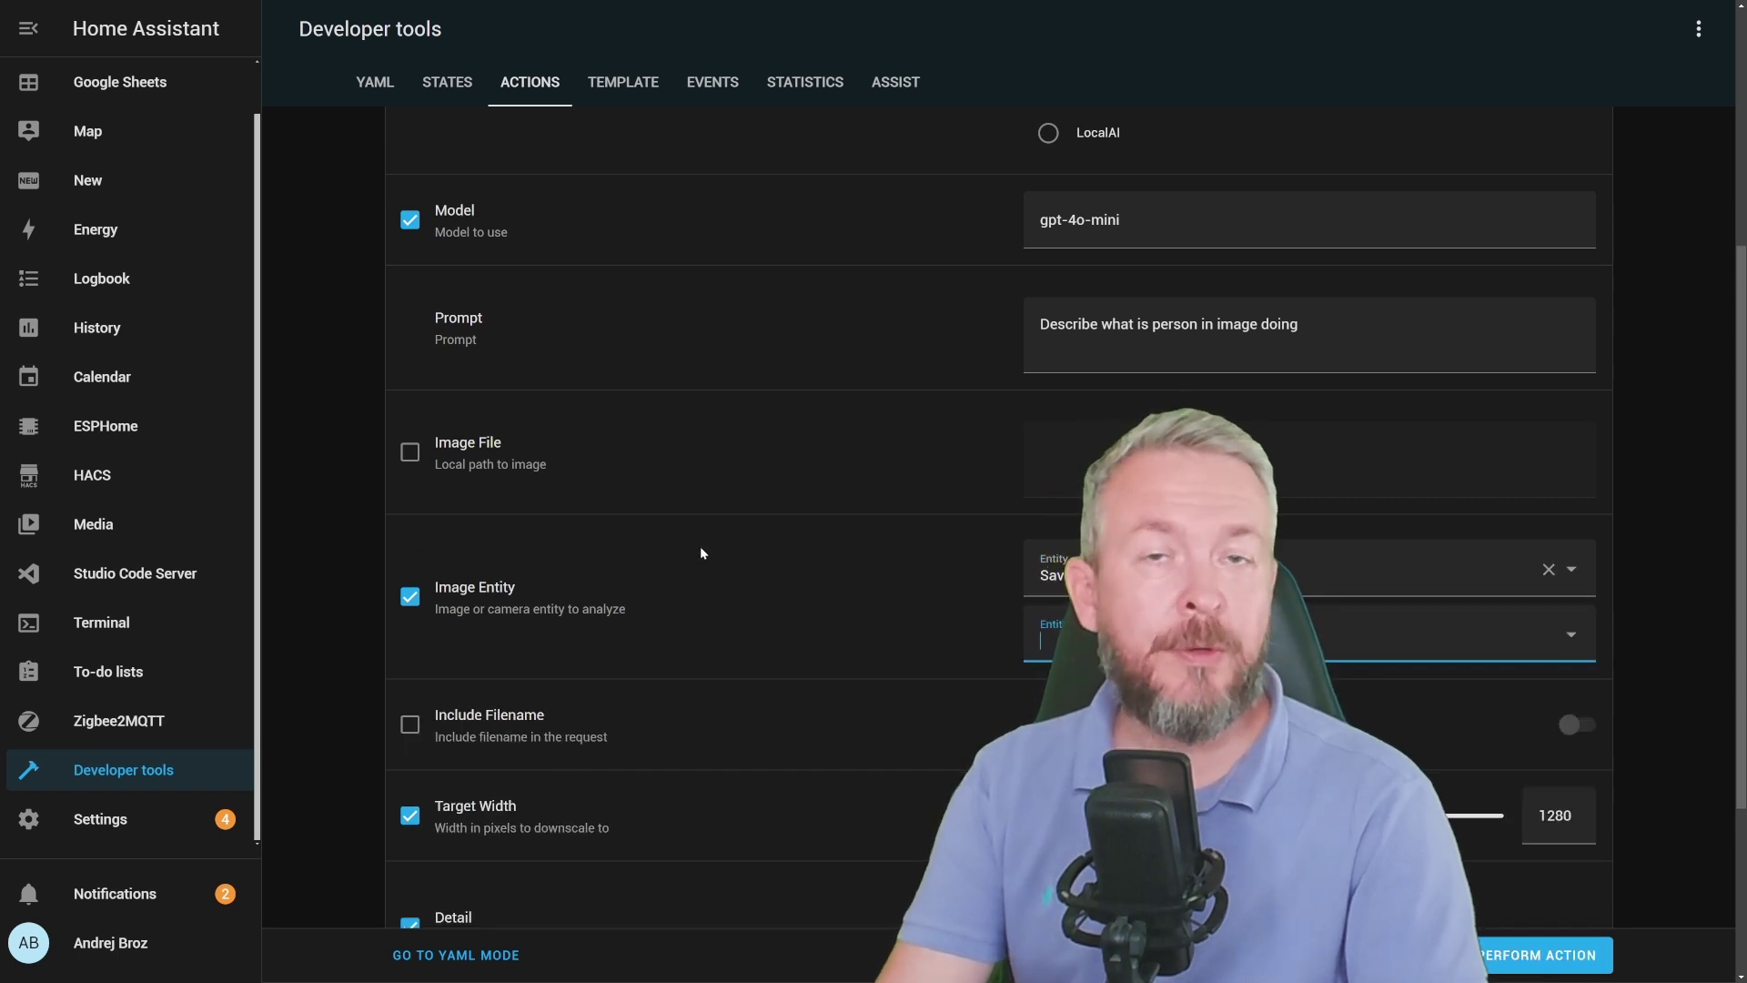
left_click(409, 451)
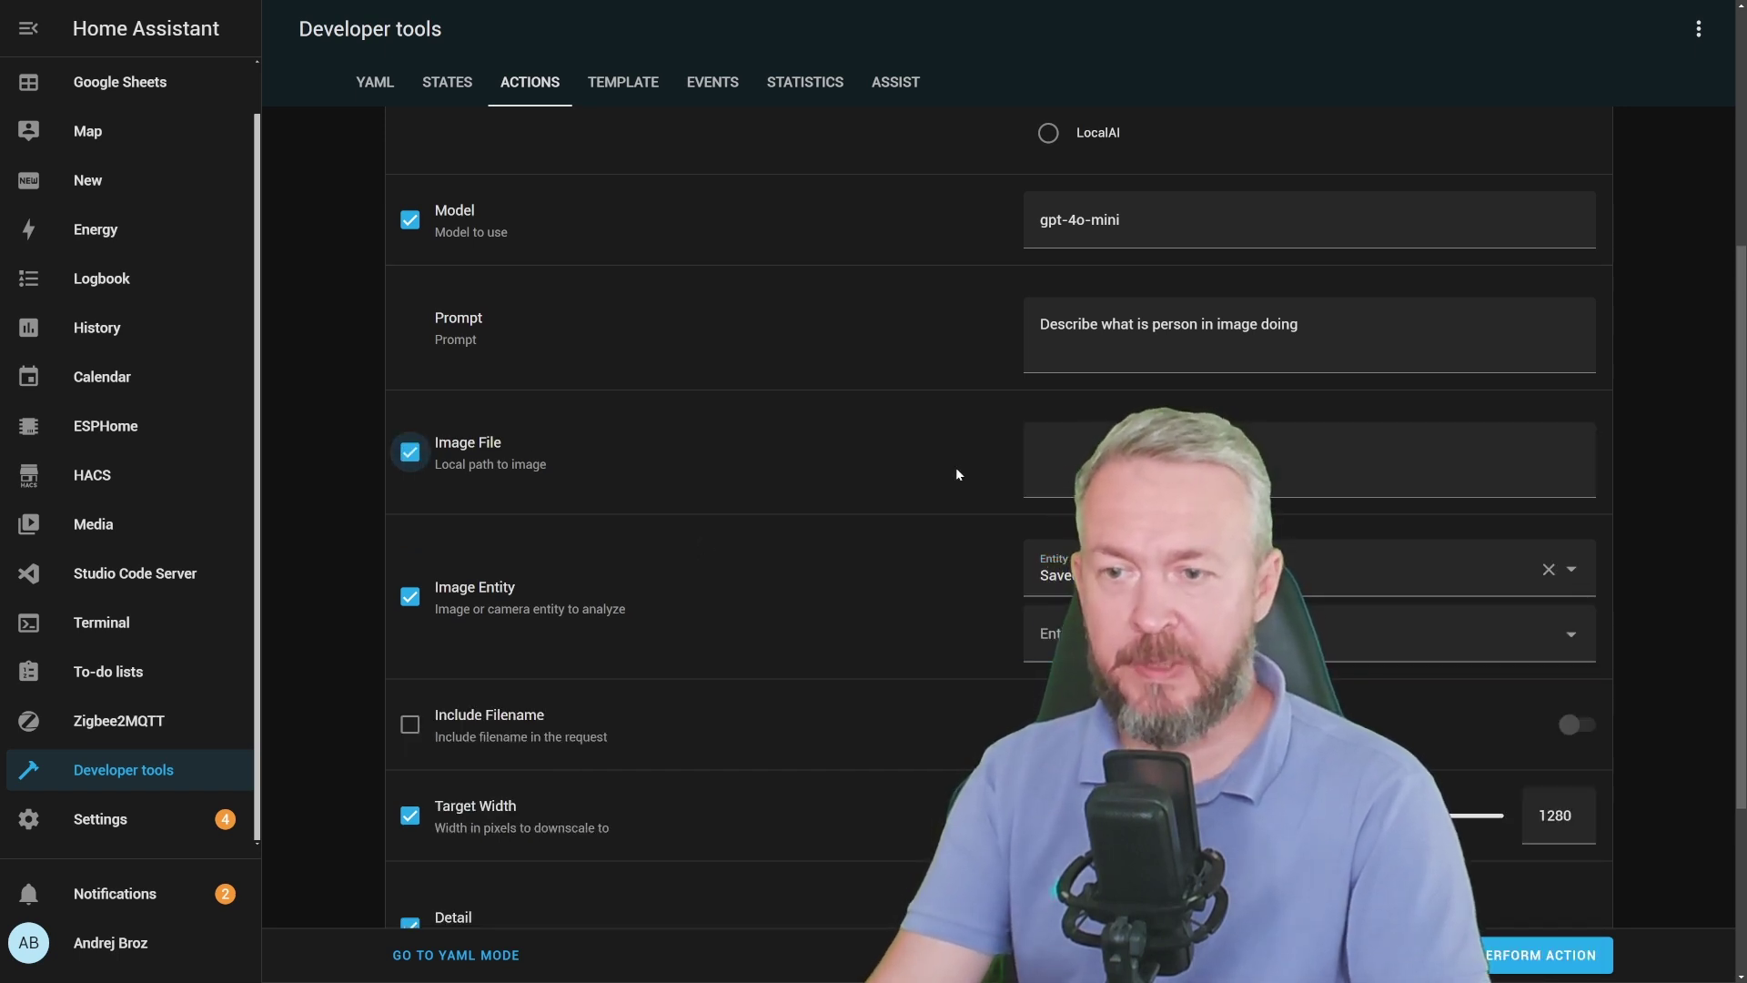
left_click(410, 452)
scroll(706, 429, "down", 3)
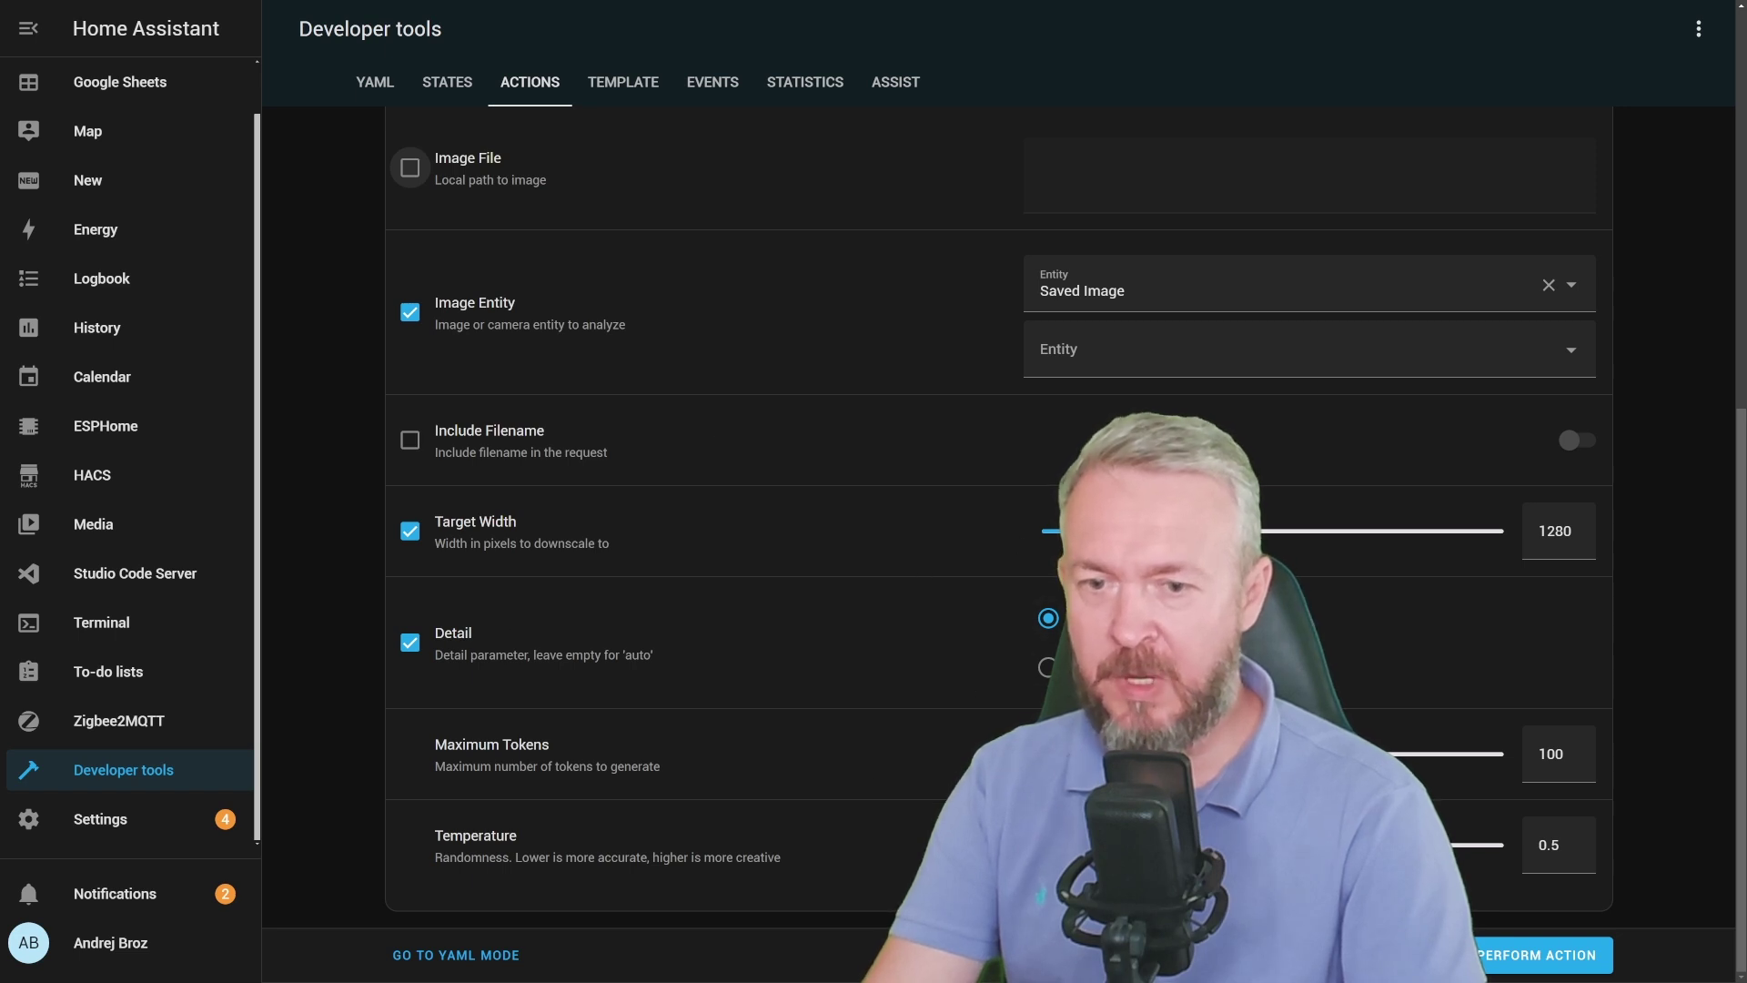
left_click(1517, 958)
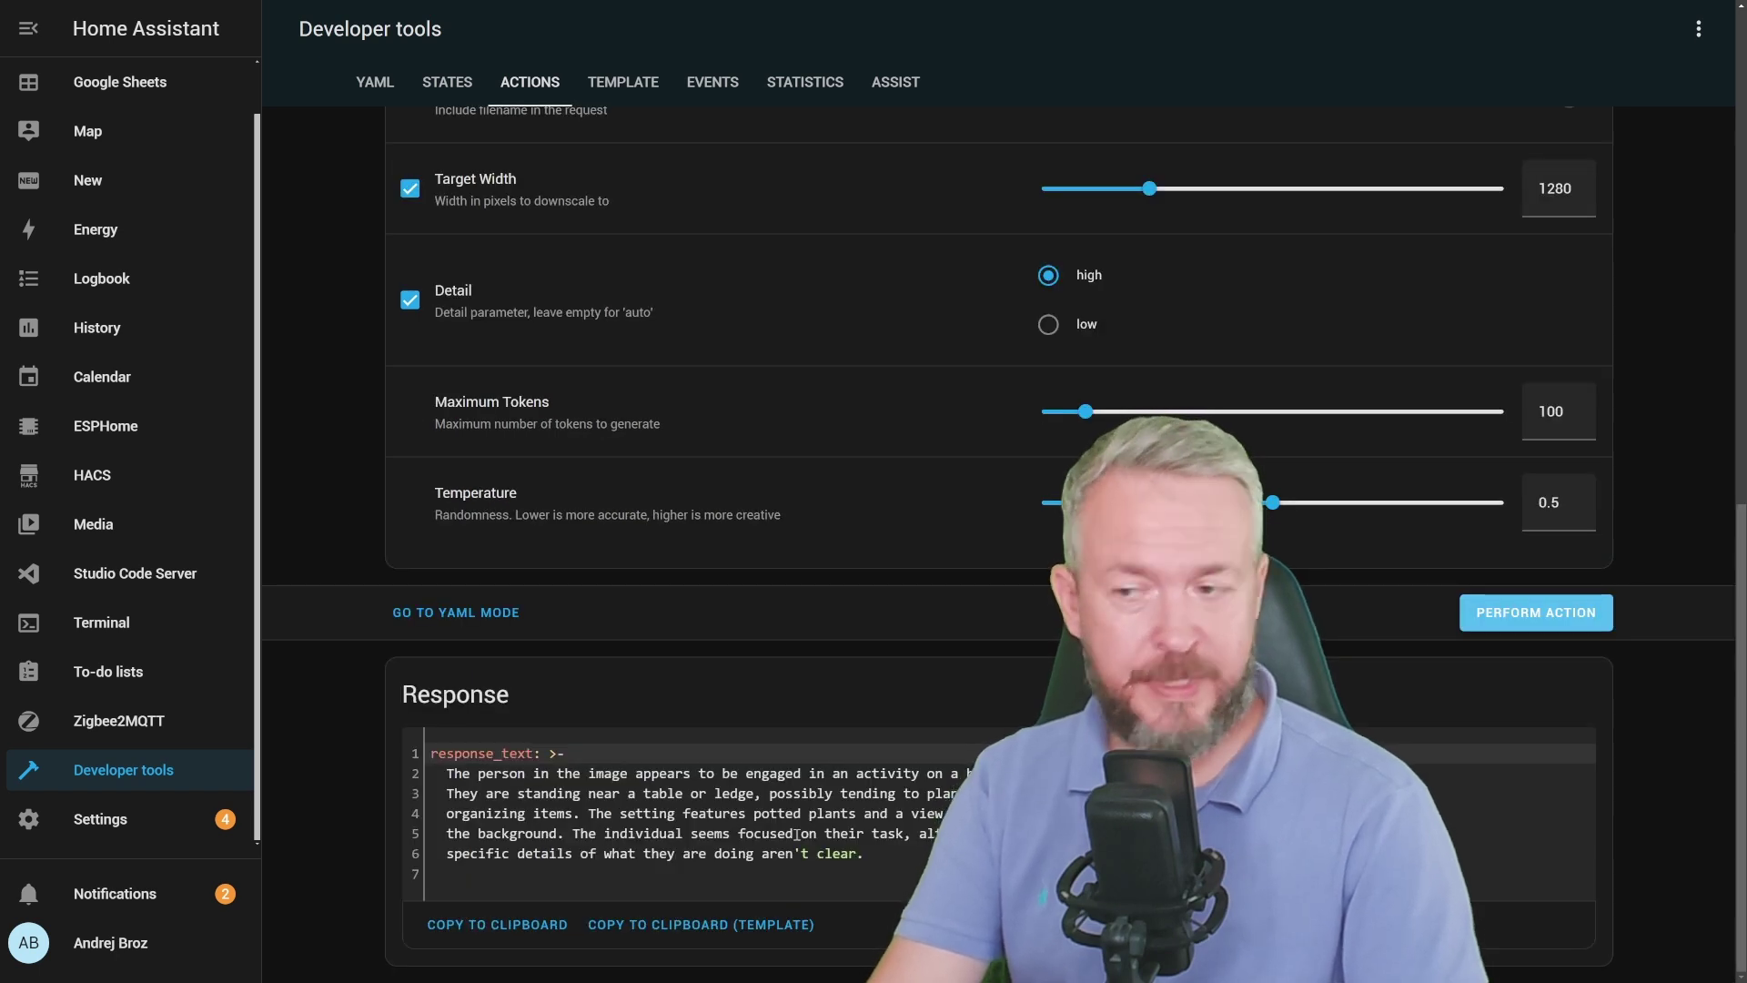
left_click(502, 780)
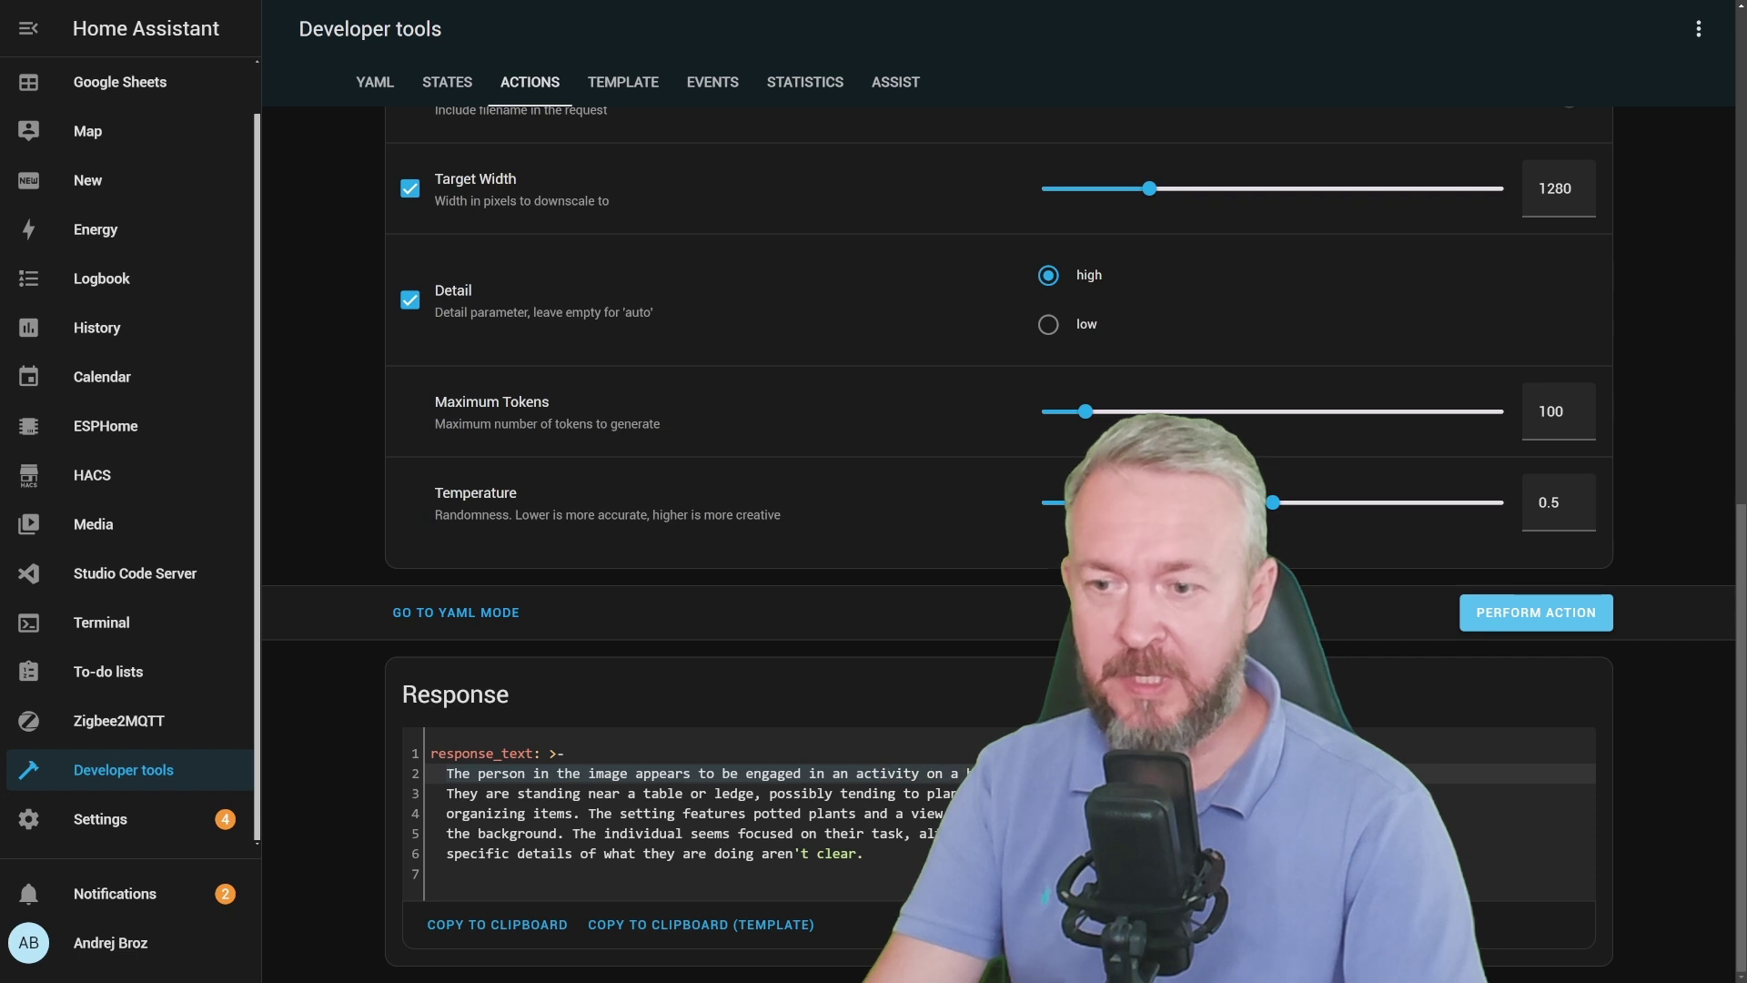
left_click(472, 801)
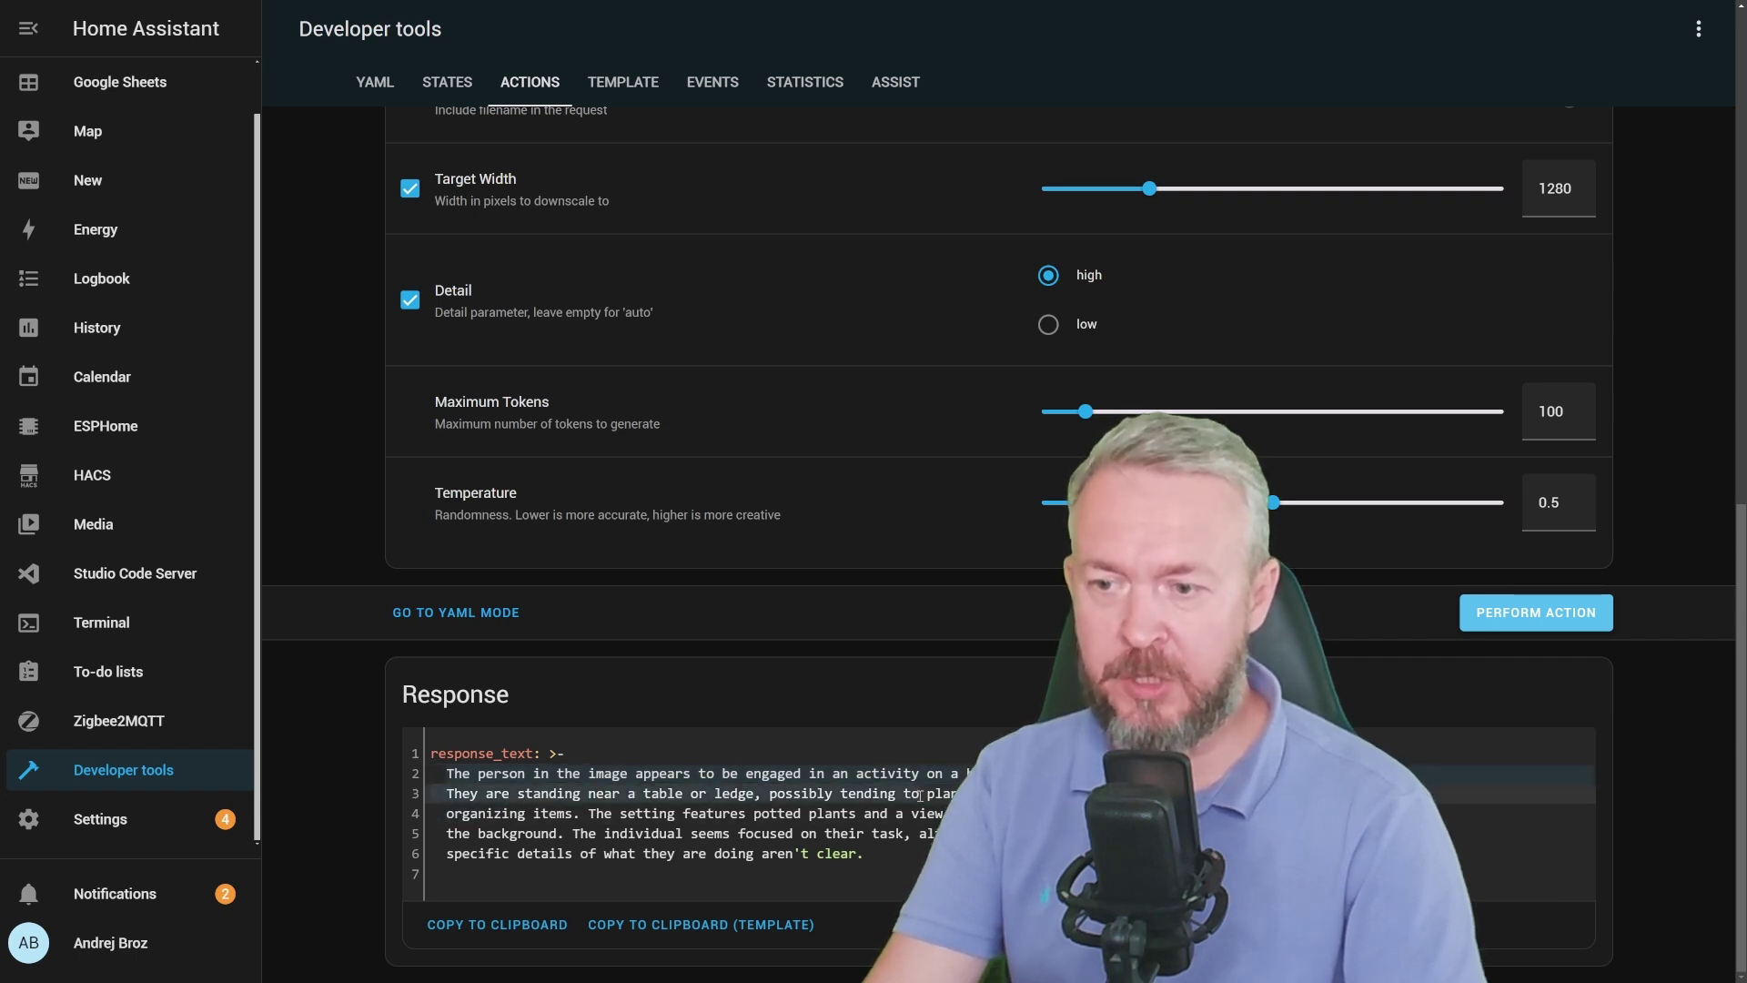
left_click(579, 811)
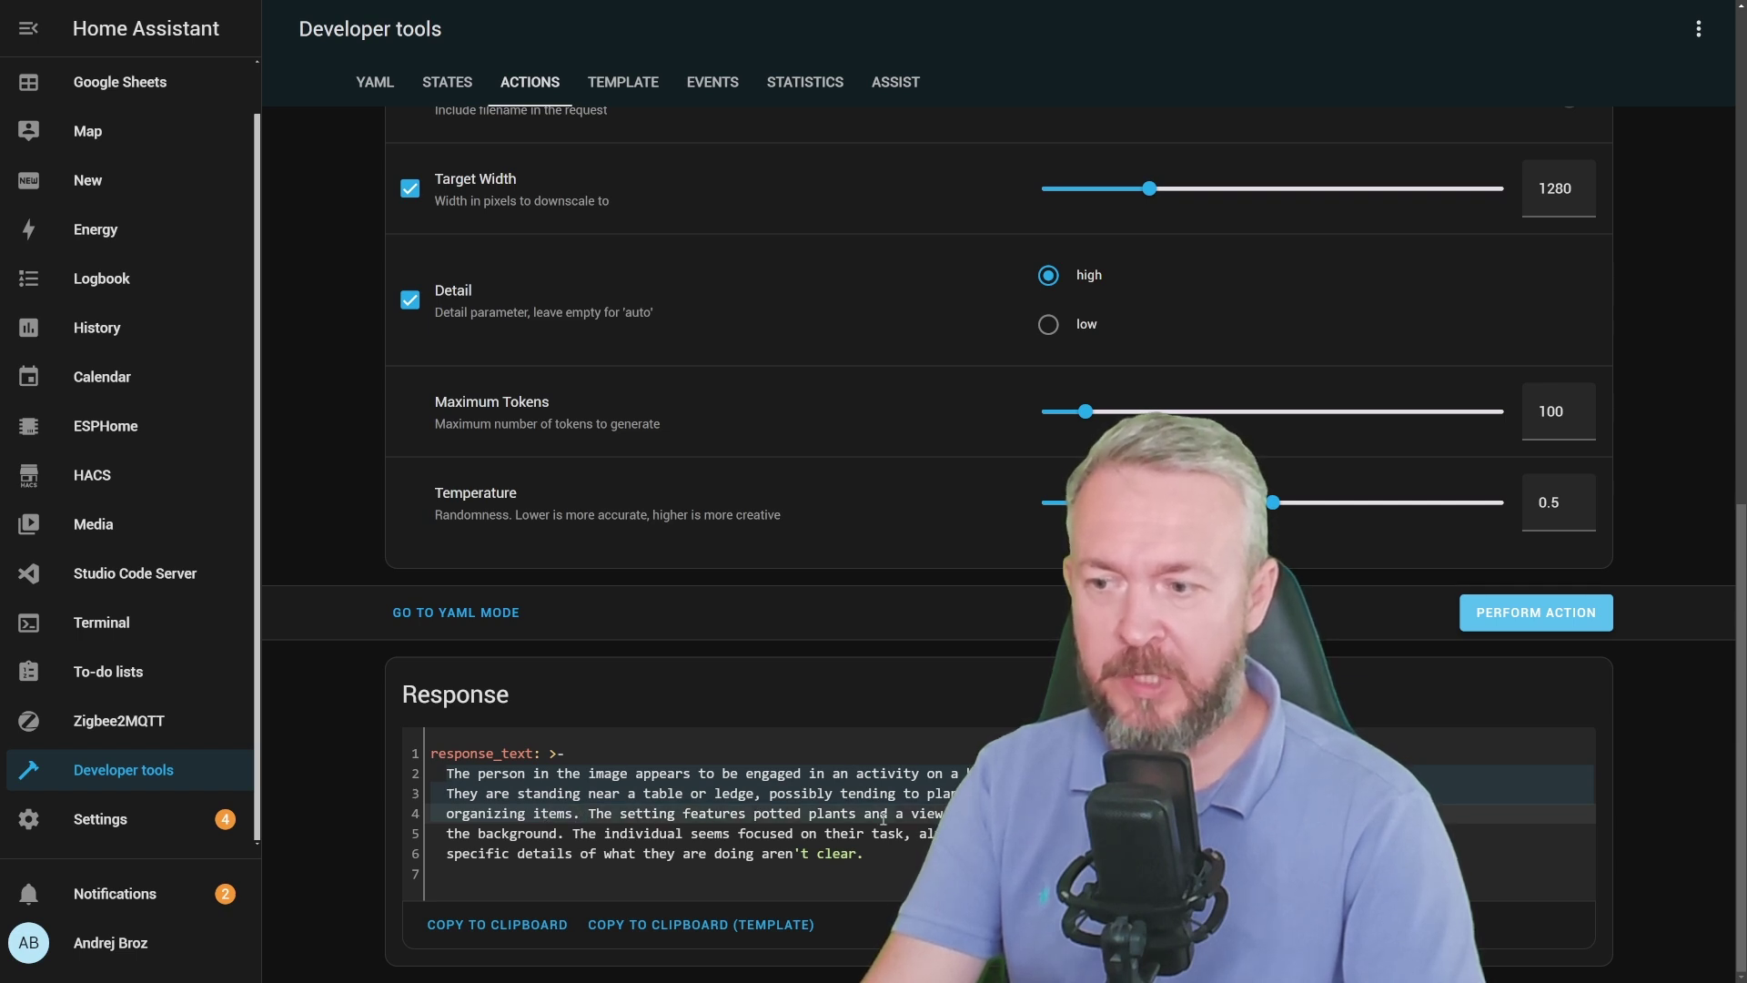
left_click(602, 831)
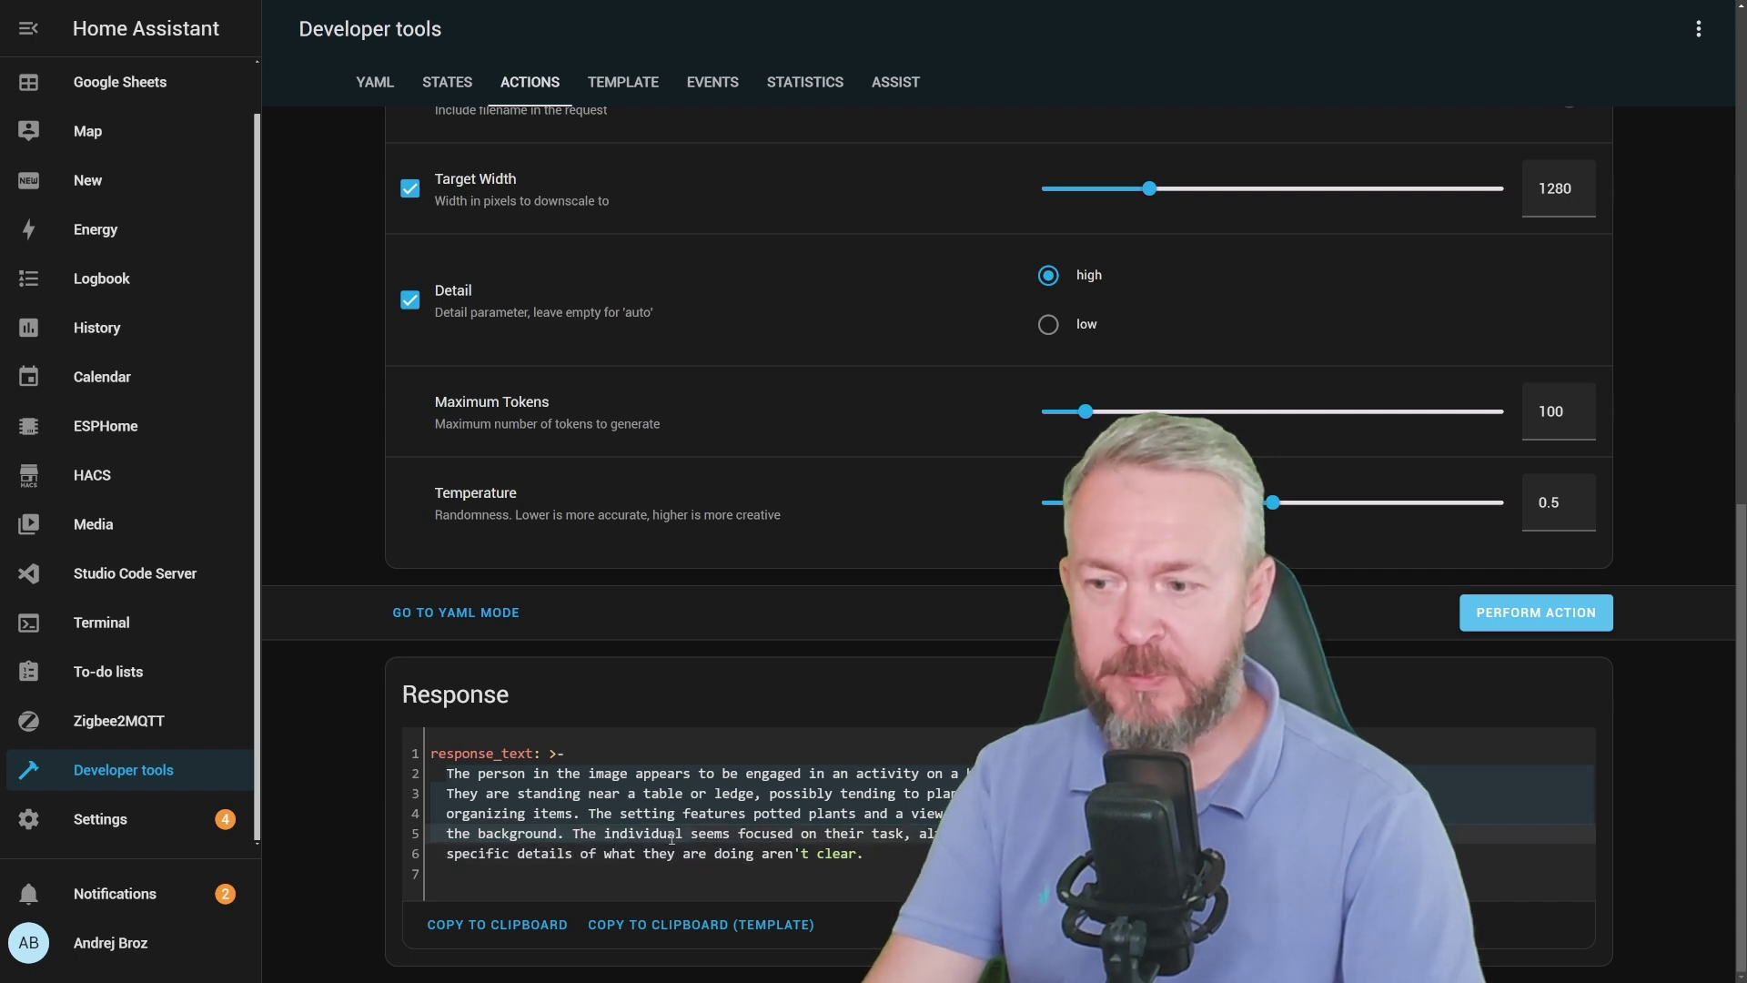
left_click(628, 856)
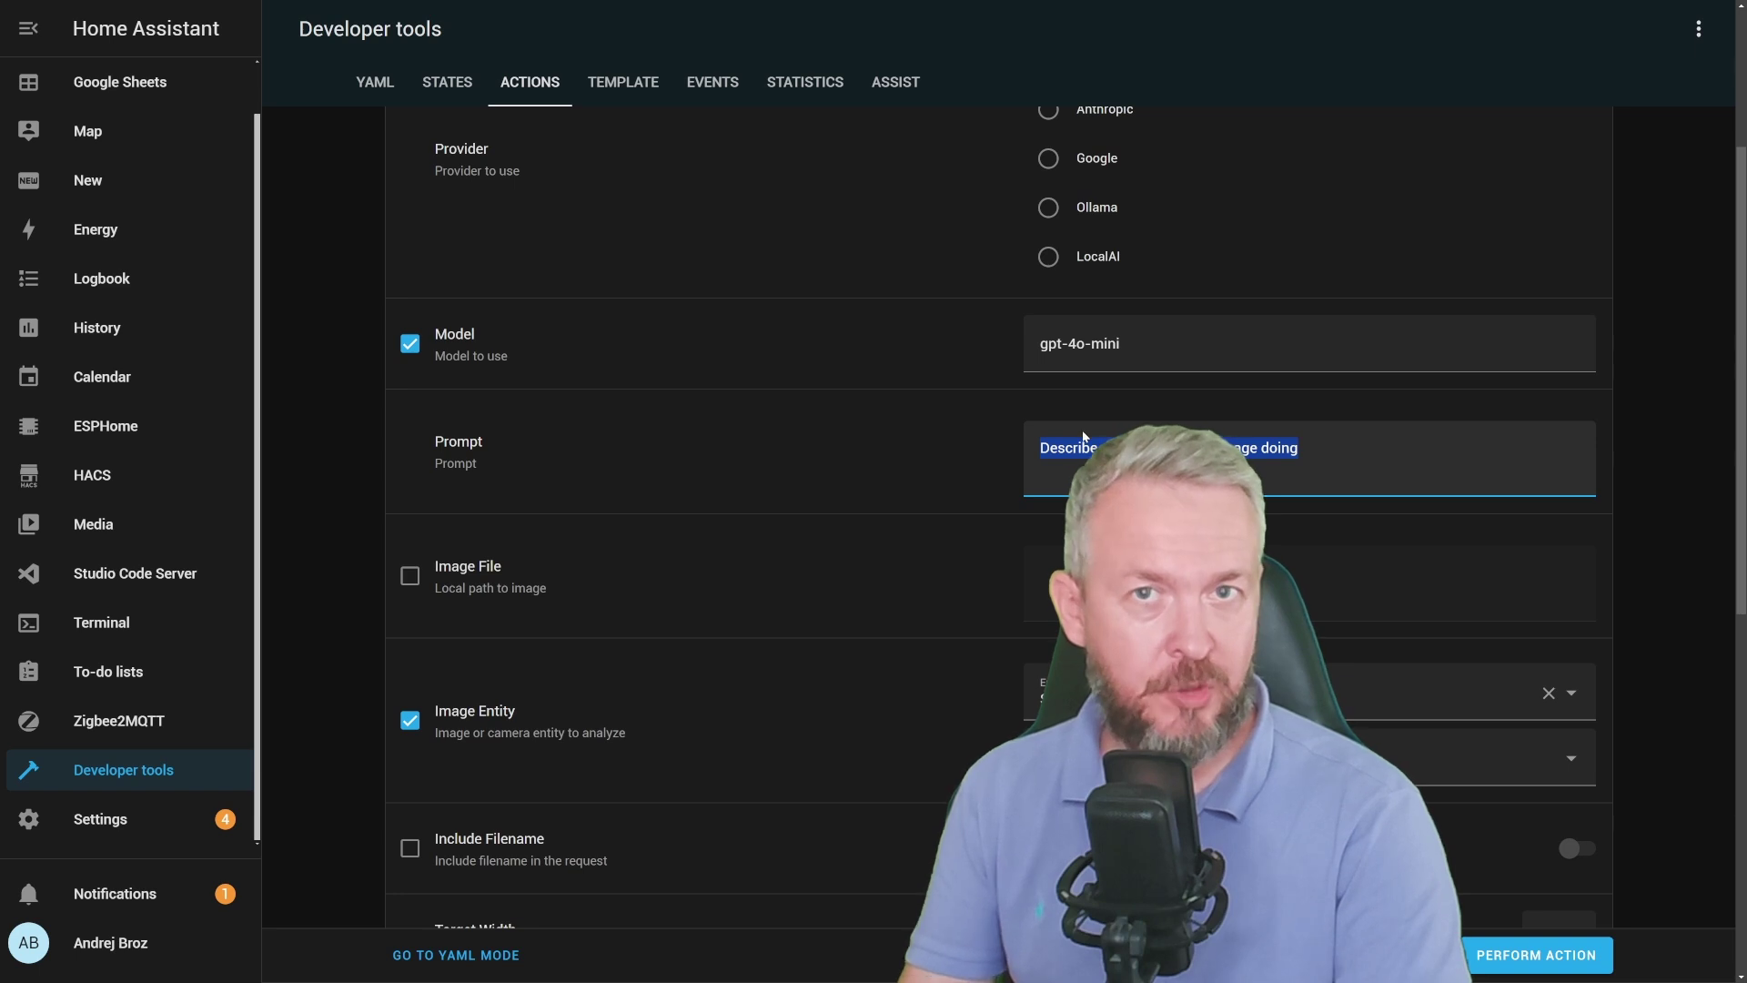
Paste a shorter prompt and rerun the analysis on the Saved Image entity
key("ctrl+v")
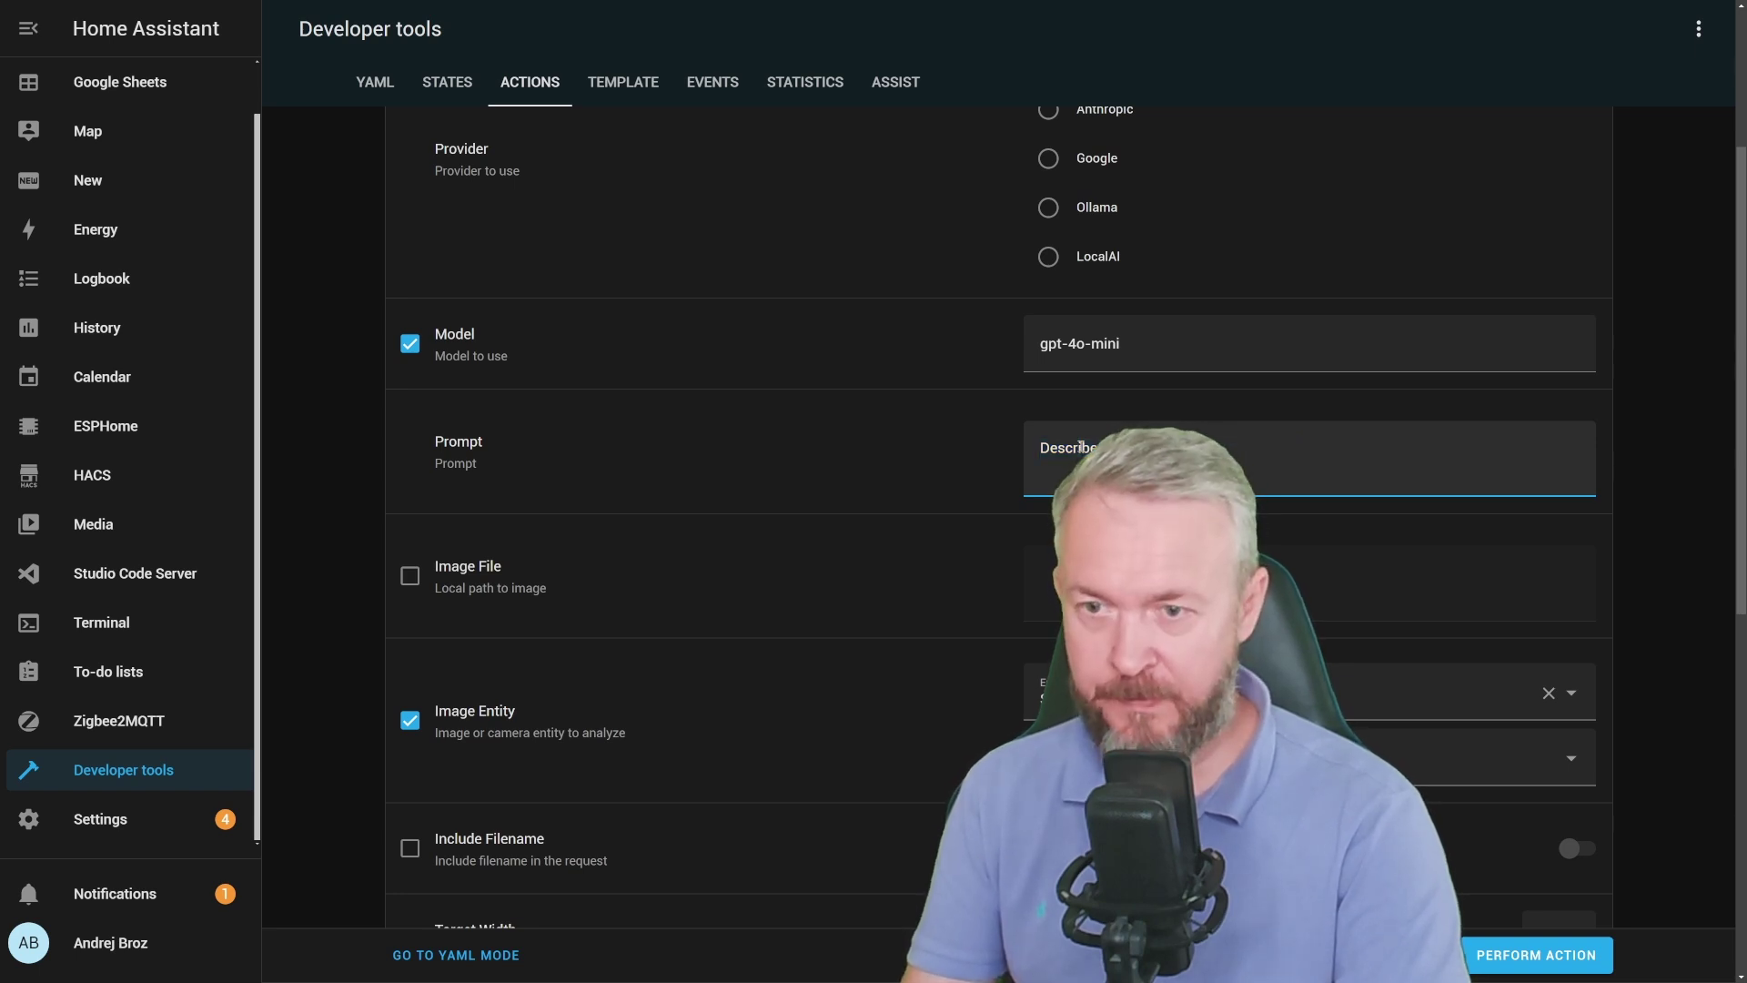
left_click(1537, 955)
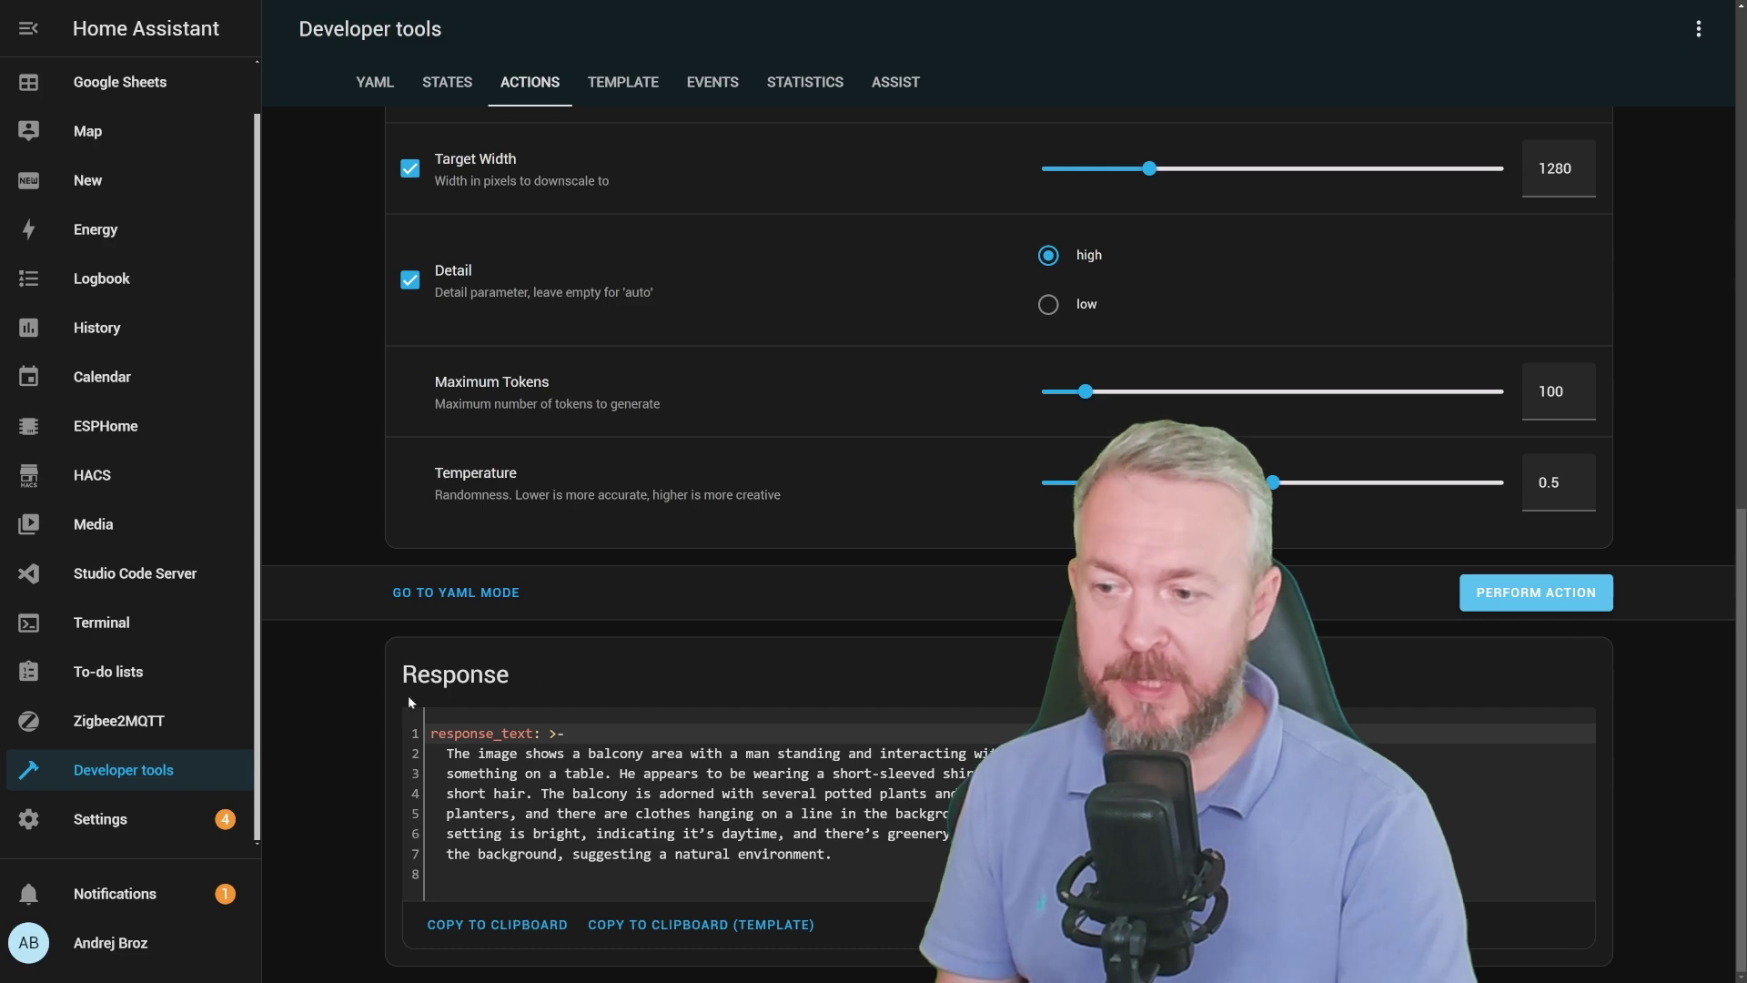
scroll(1139, 302, "up", 4)
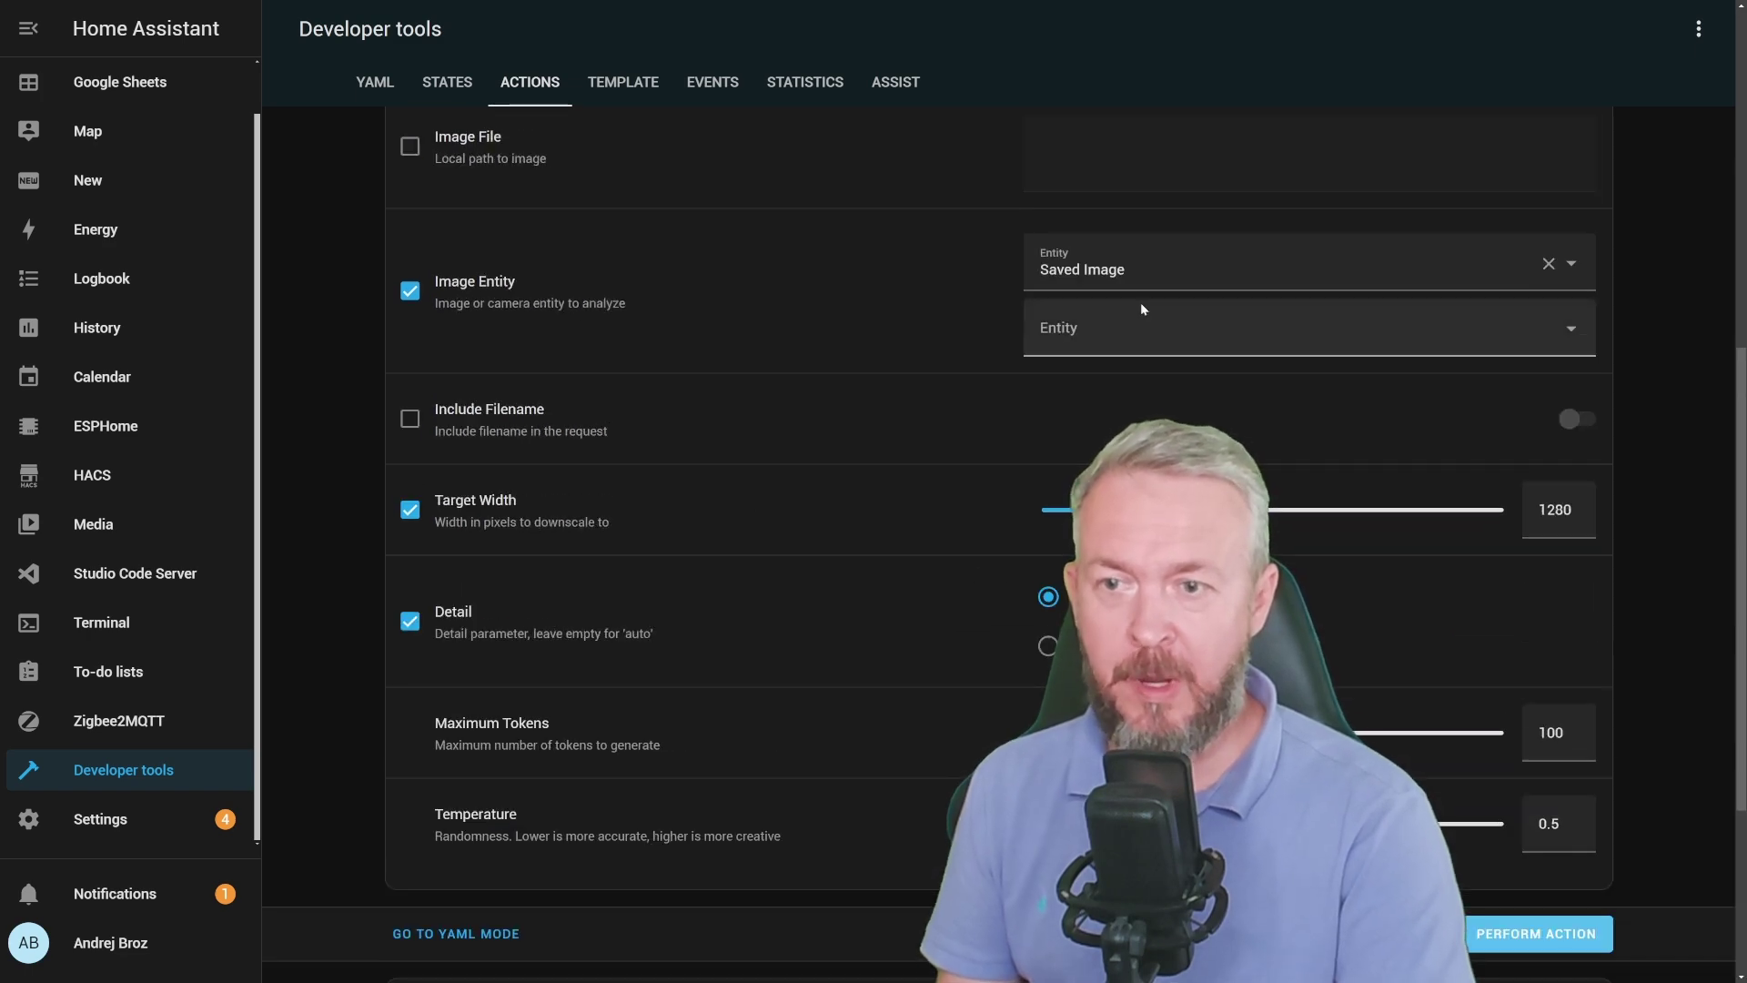
scroll(1176, 315, "up", 3)
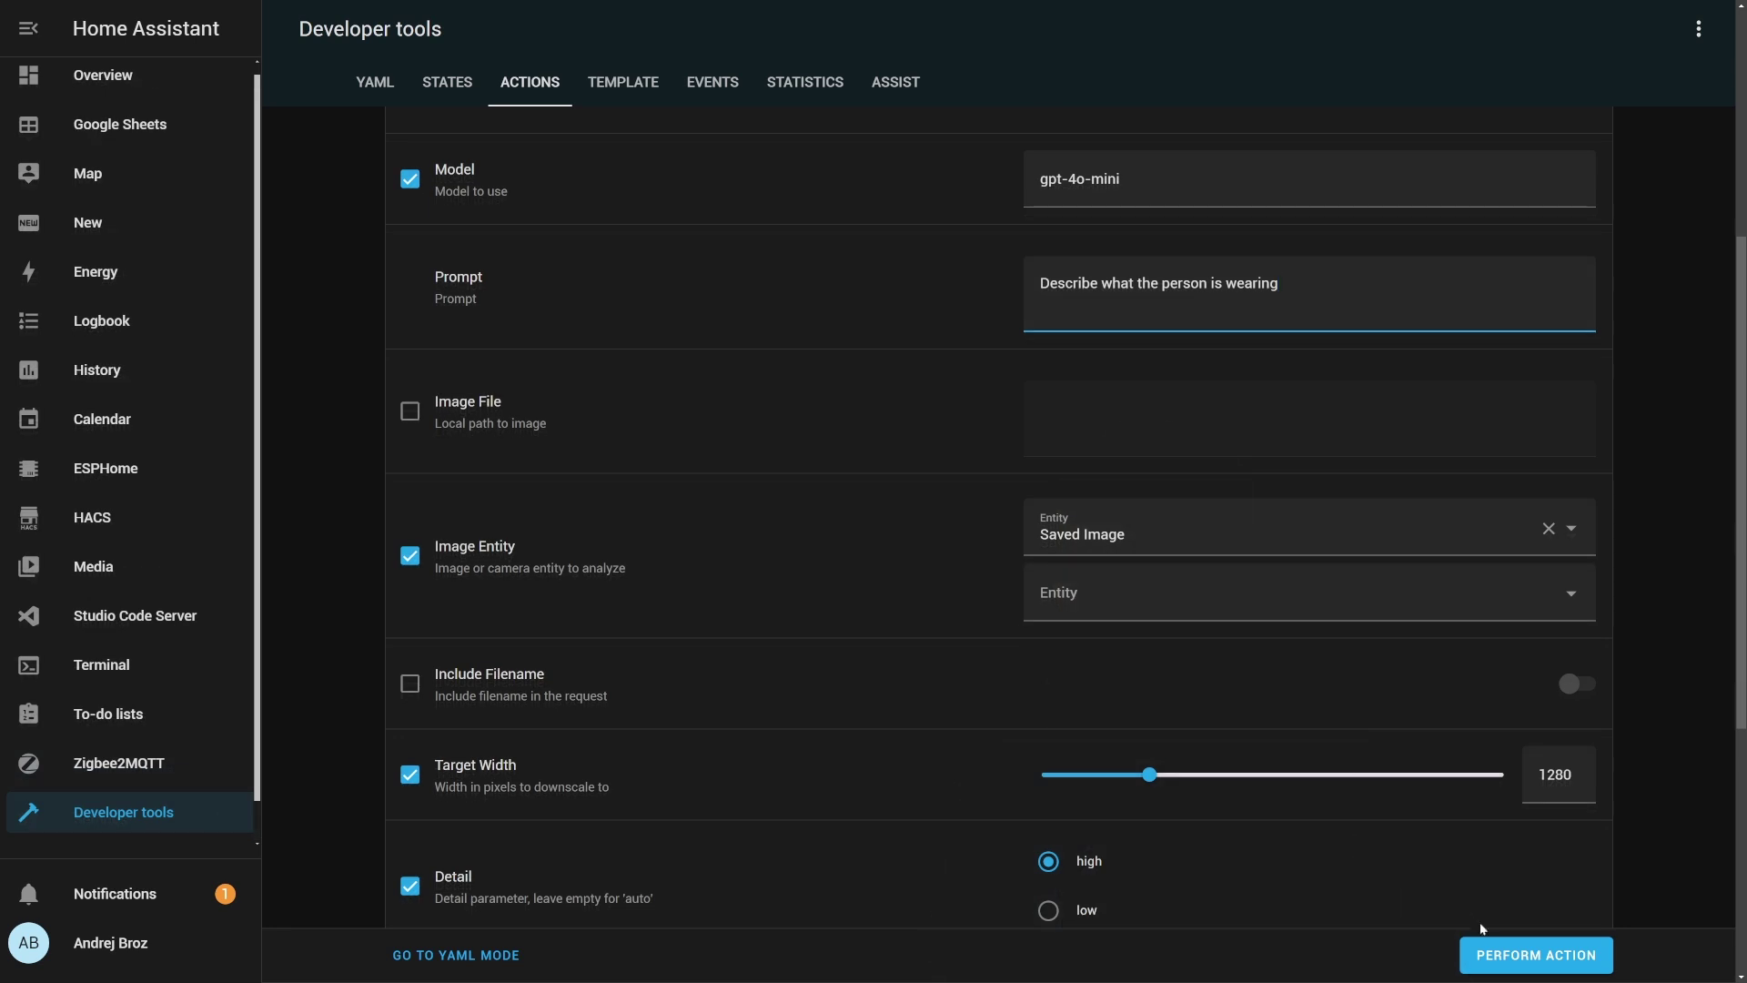
Rerun the analyzer with the clothing prompt and scroll down to its response
left_click(1536, 955)
scroll(501, 740, "down", 5)
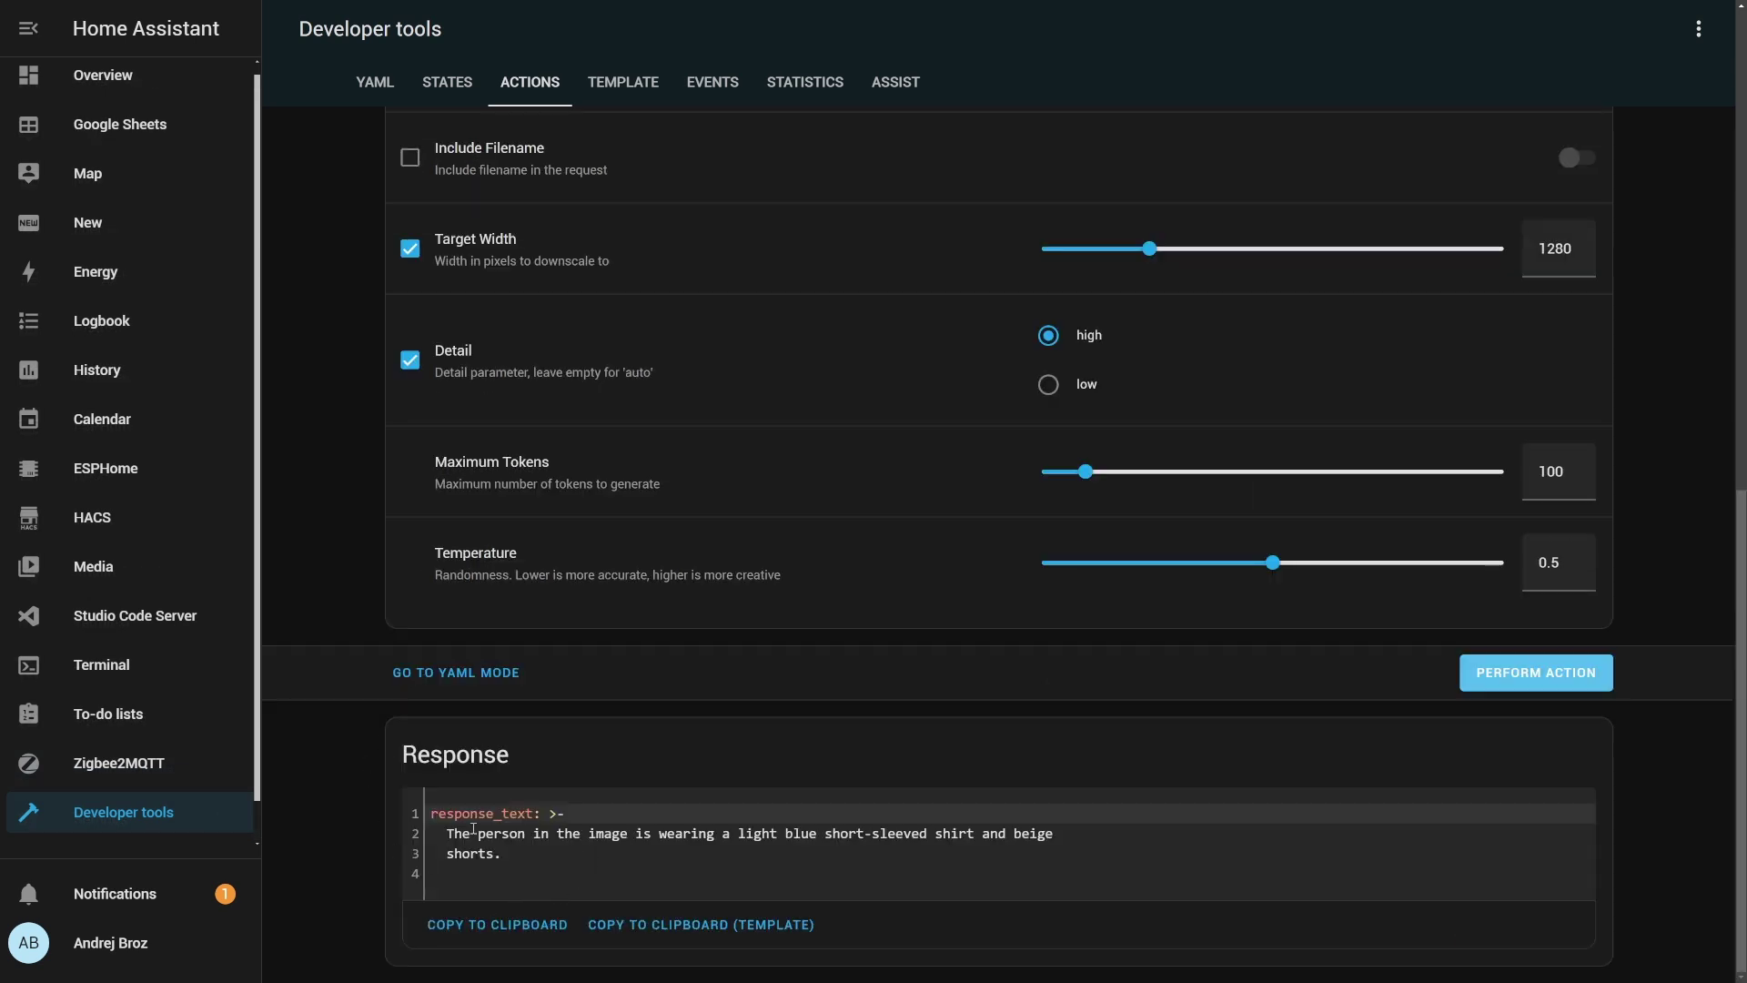